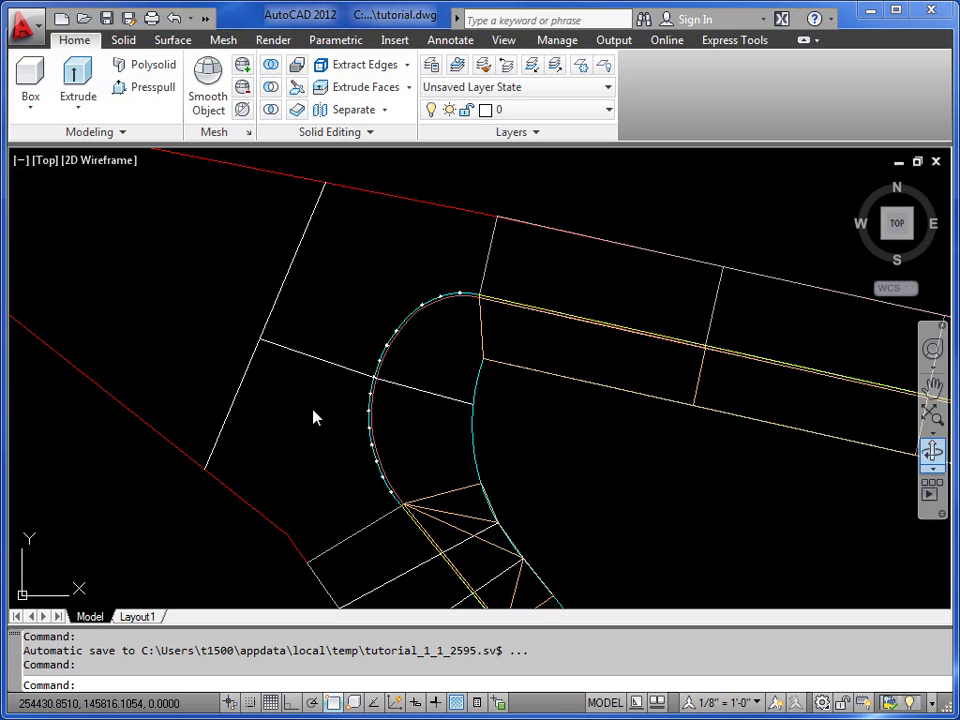
- Draw a polyline from the red boundary line's endpoint across the kerb curve to the outer curve
mouse_move(333, 473)
middle_mouse_down()
mouse_move(332, 444)
mouse_move(386, 437)
middle_mouse_up()
scroll(326, 440, "up", 4)
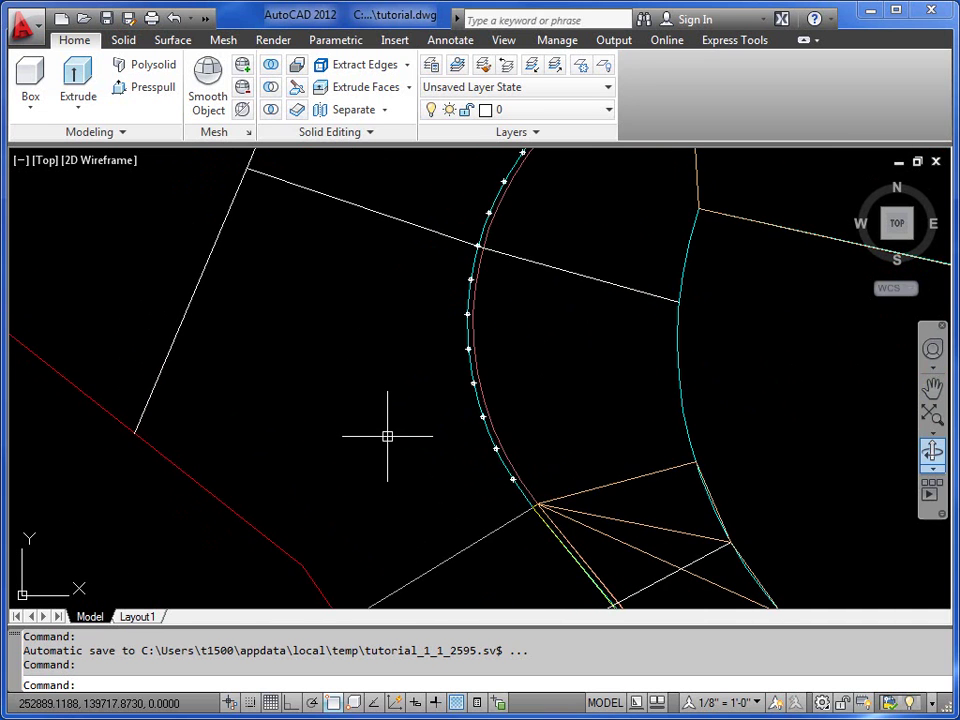
scroll(387, 436, "down", 1)
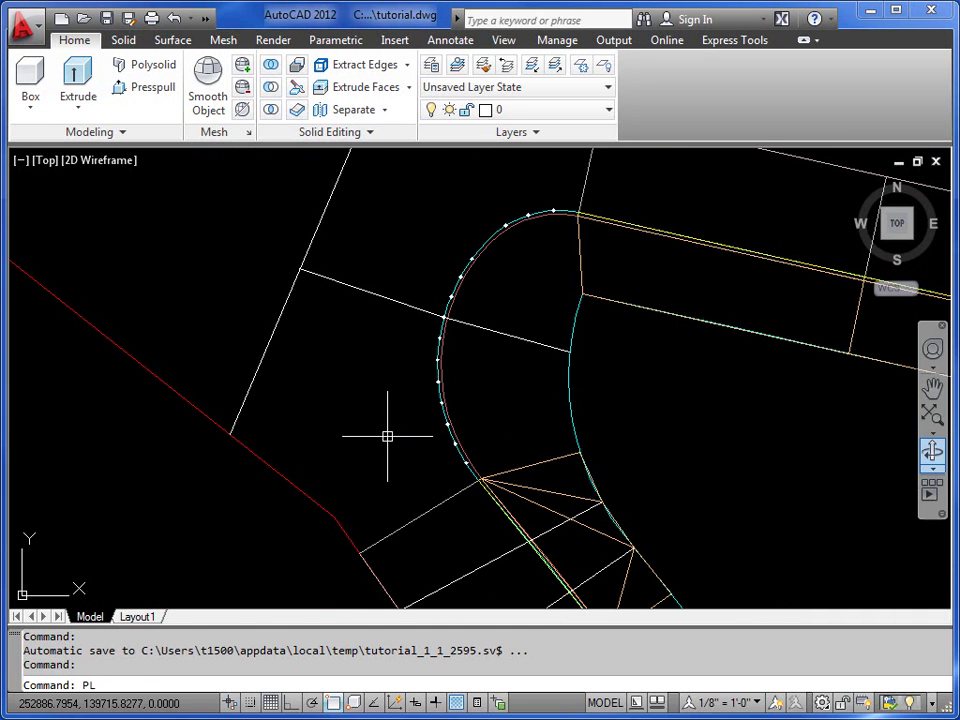
key("Return")
left_click(229, 434)
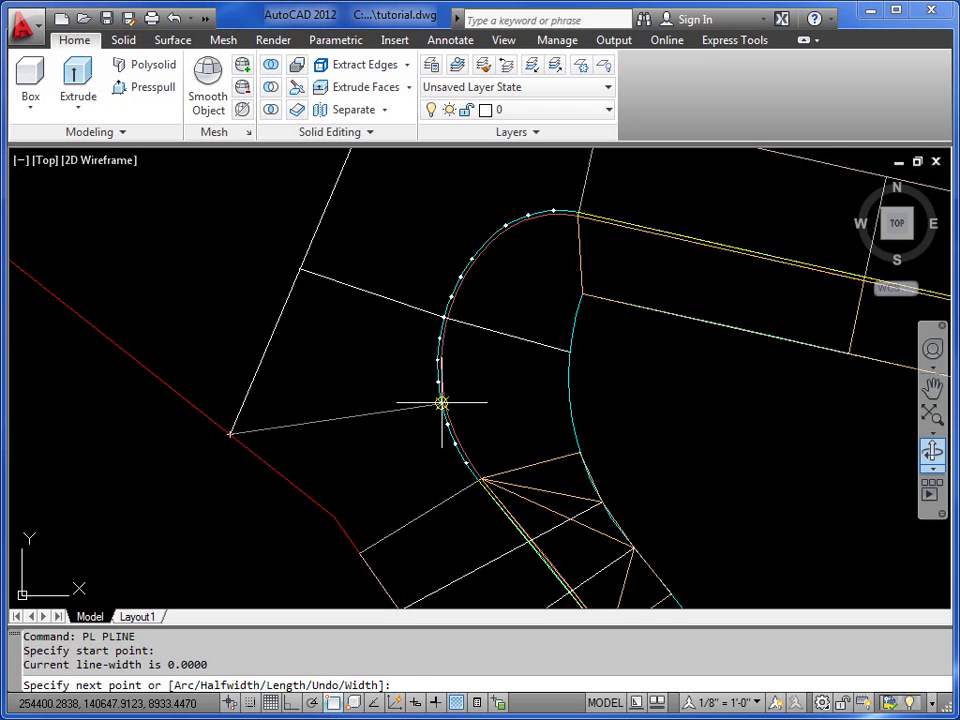
left_click(441, 403)
scroll(440, 403, "up", 5)
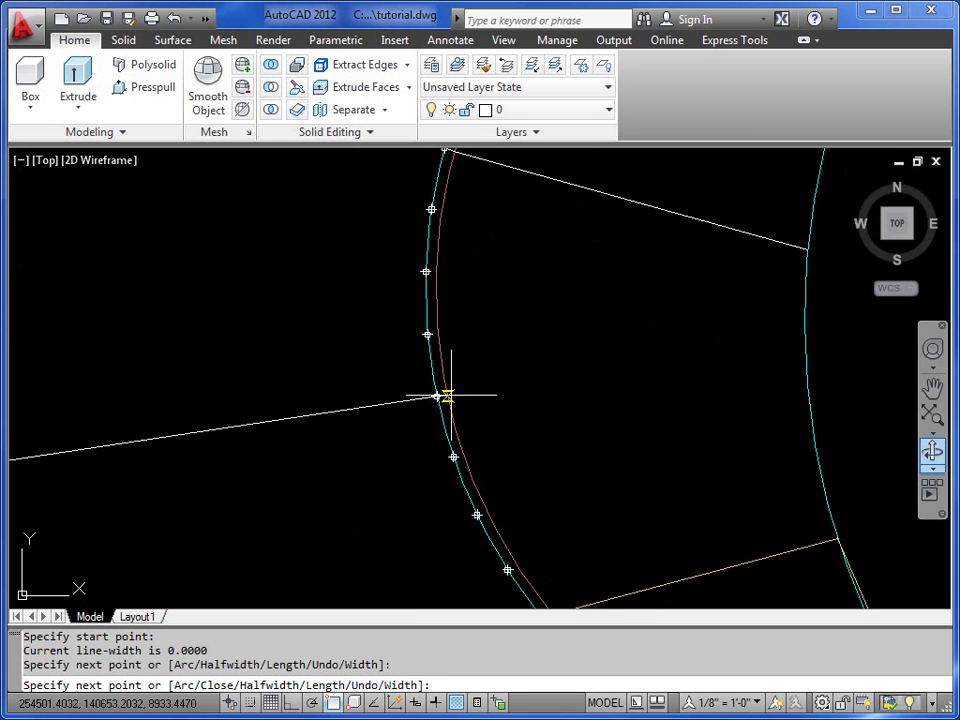
left_click(446, 395)
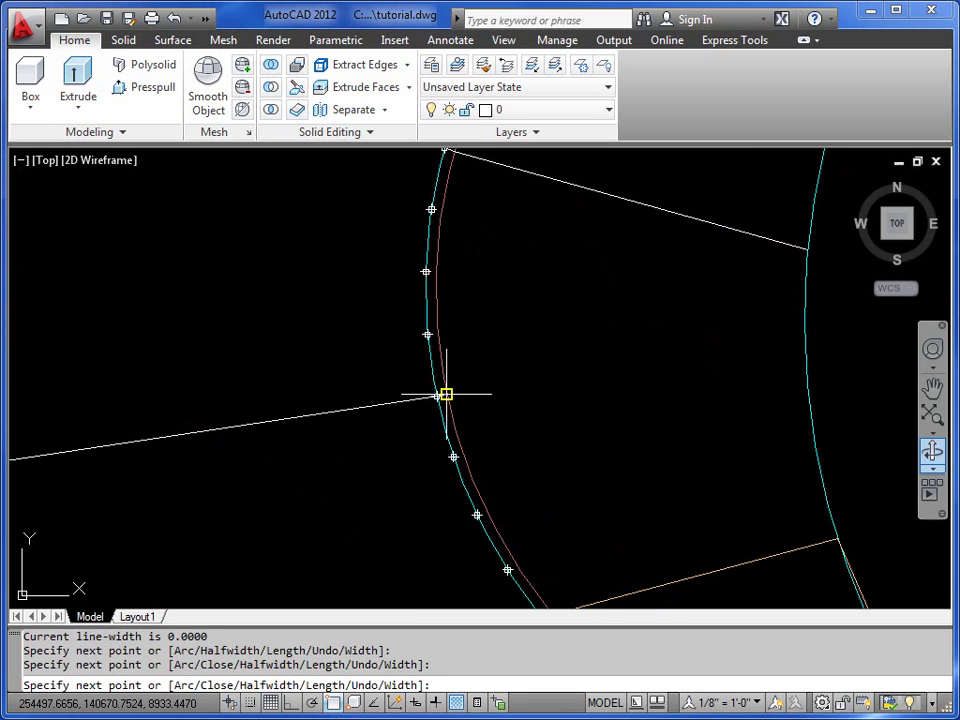
left_click(808, 390)
scroll(732, 395, "down", 5)
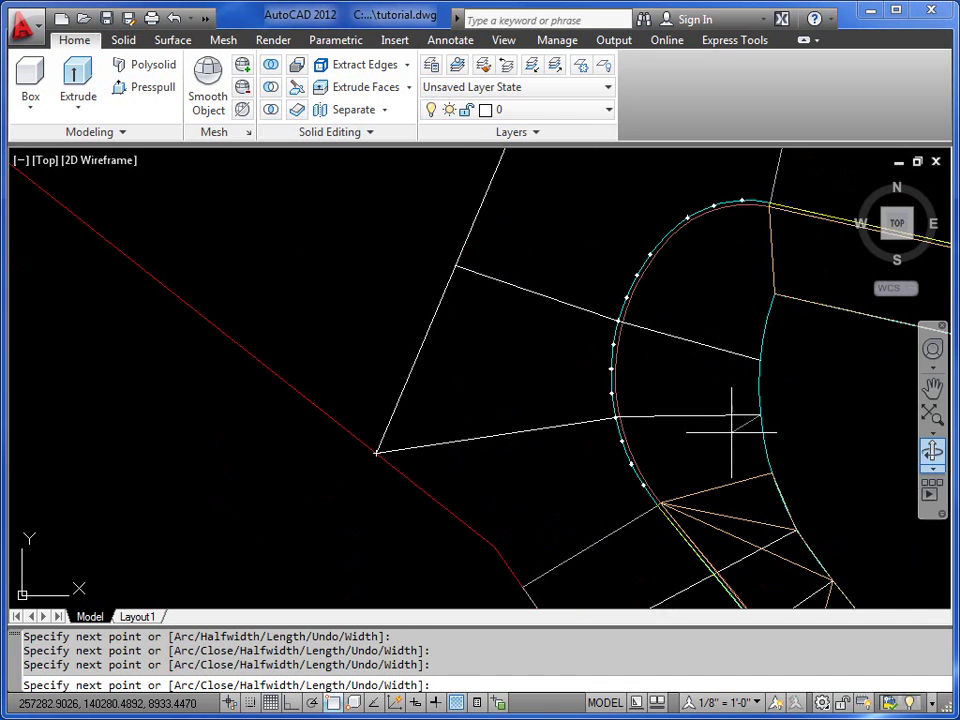
key("Return")
key("Return")
- After cancelling a misplaced start, draw a second polyline from the red boundary line across the kerb
scroll(615, 505, "up", 4)
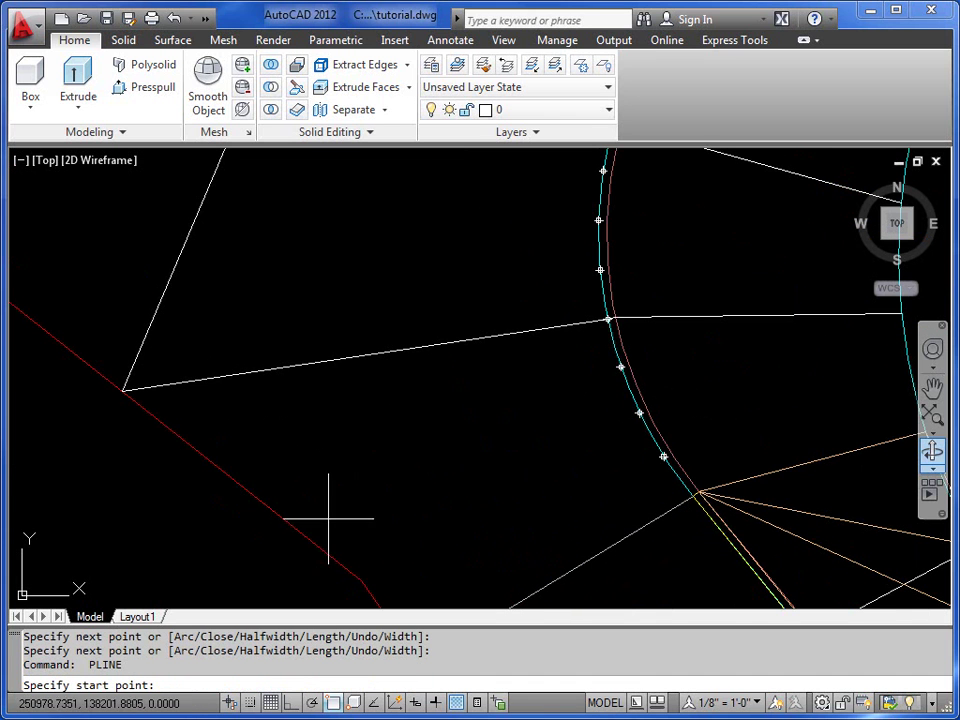
left_click(272, 510)
key("Escape")
key("Return")
scroll(305, 523, "down", 4)
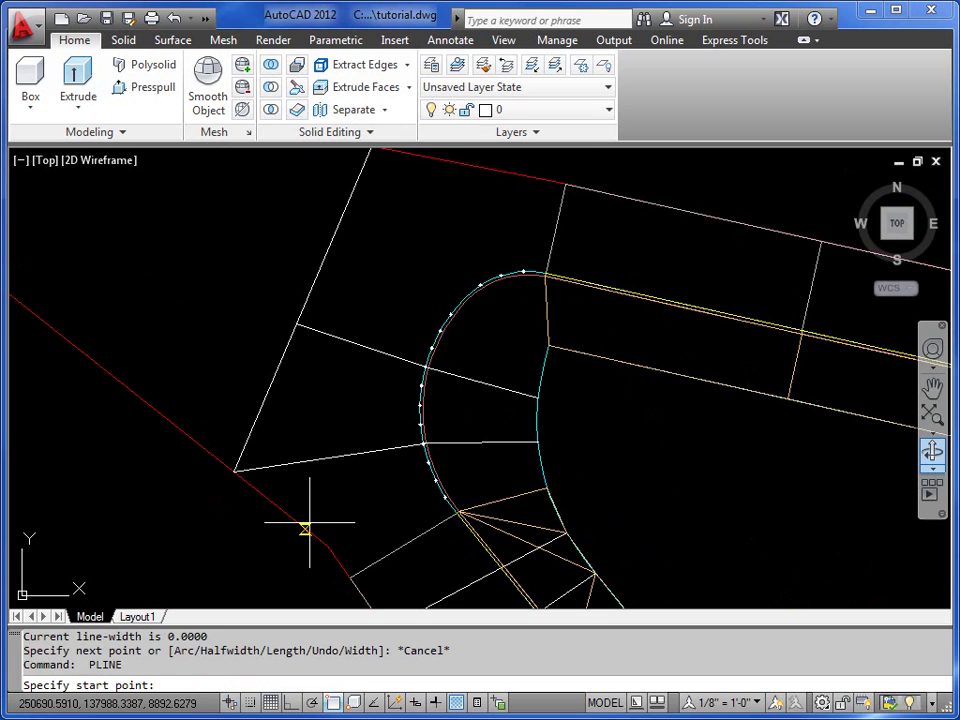
left_click(302, 524)
scroll(420, 500, "up", 5)
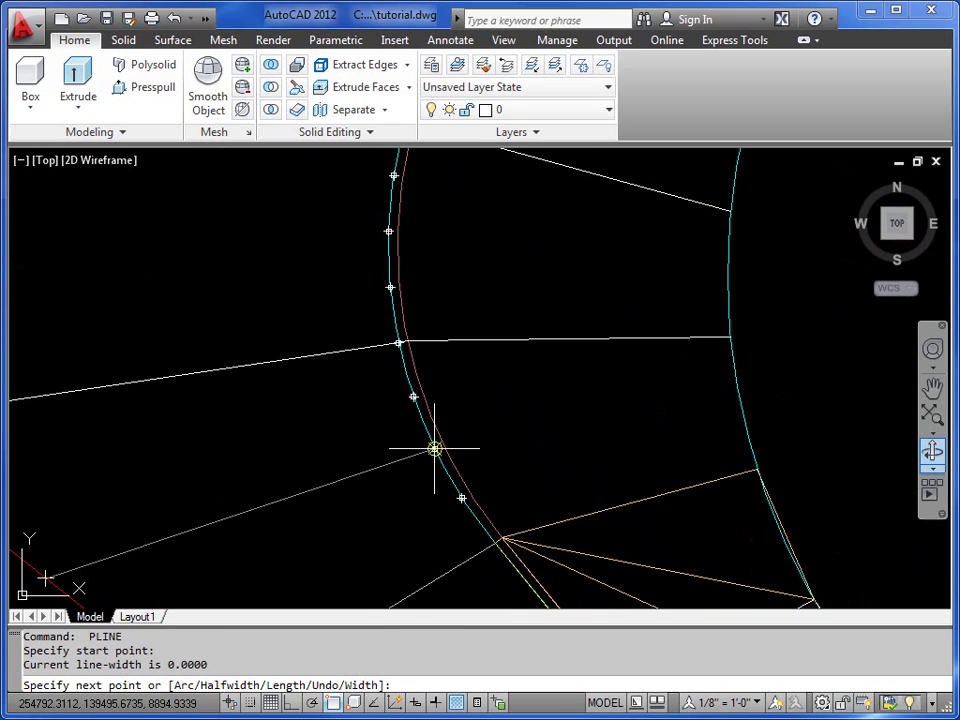
left_click(435, 448)
scroll(443, 445, "up", 3)
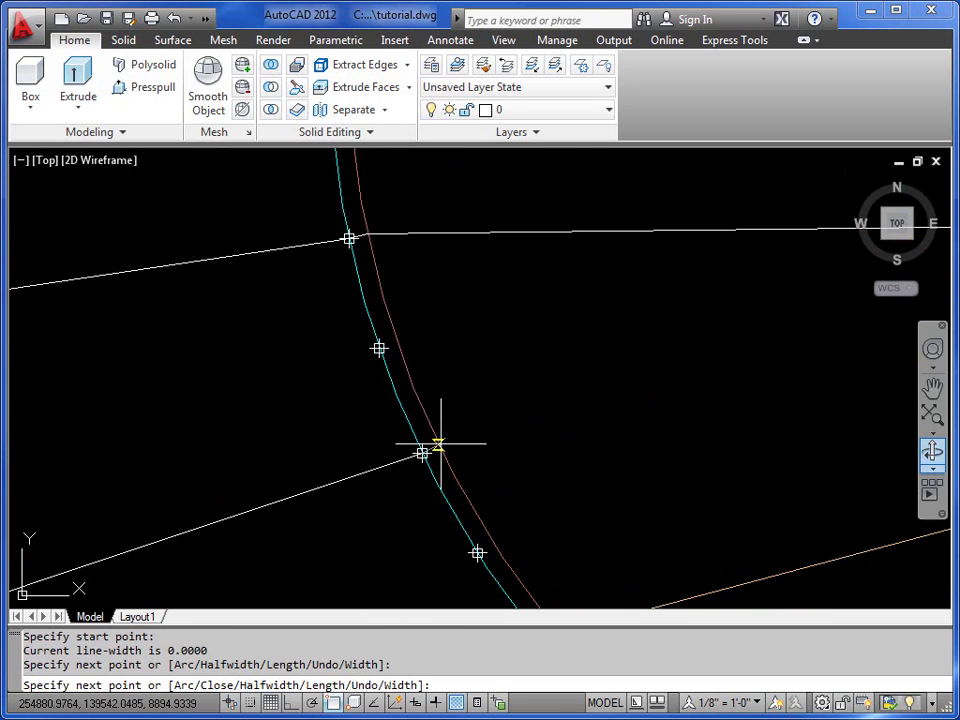
left_click(440, 446)
scroll(443, 445, "down", 2)
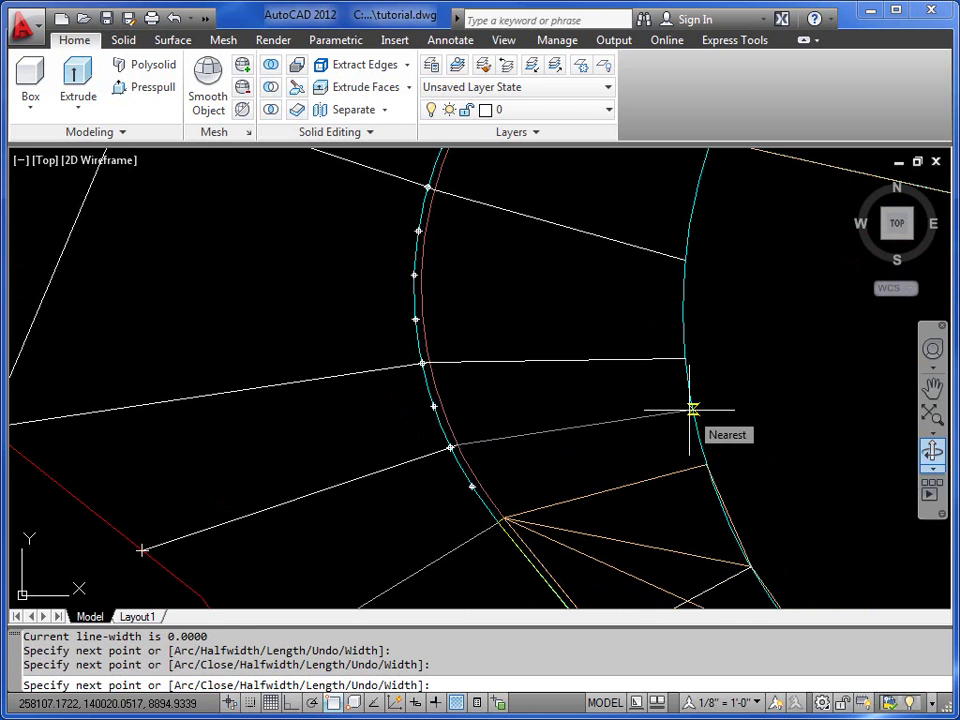
key("Return")
key("Return")
- Draw a polyline from the white boundary line across the kerb curve to the outer curve
middle_click_drag(420, 321, 589, 388)
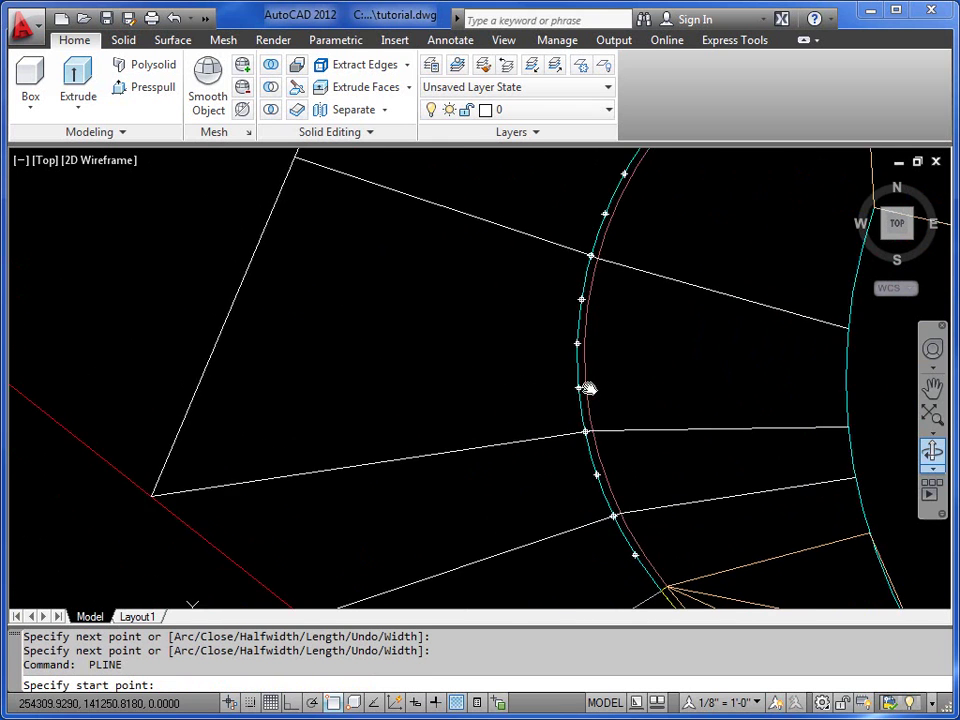
left_click(231, 323)
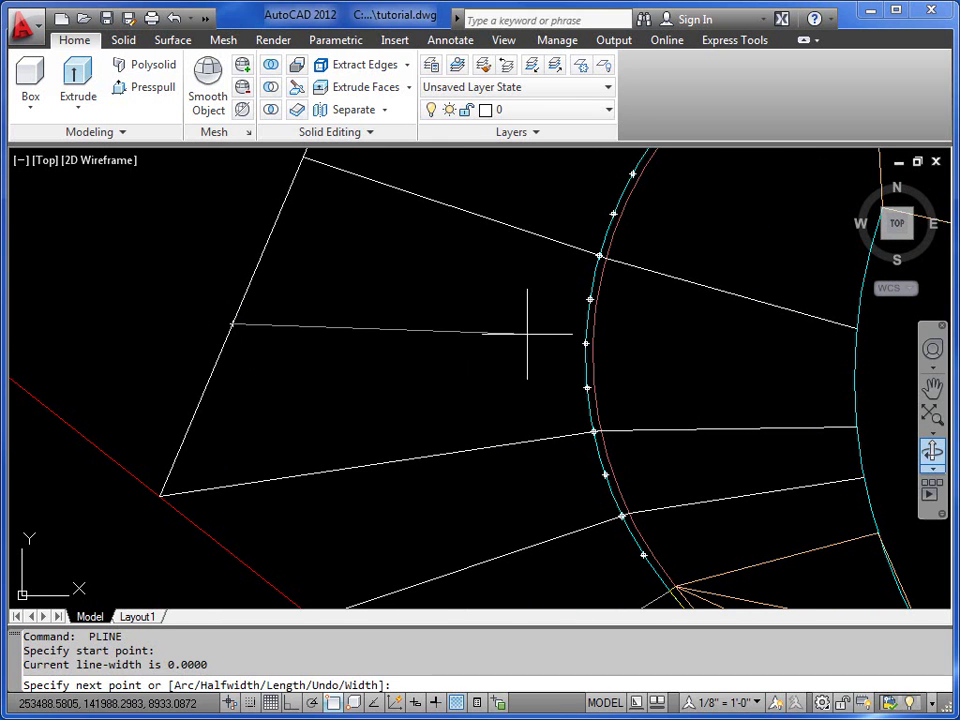
left_click(585, 342)
scroll(586, 343, "up", 3)
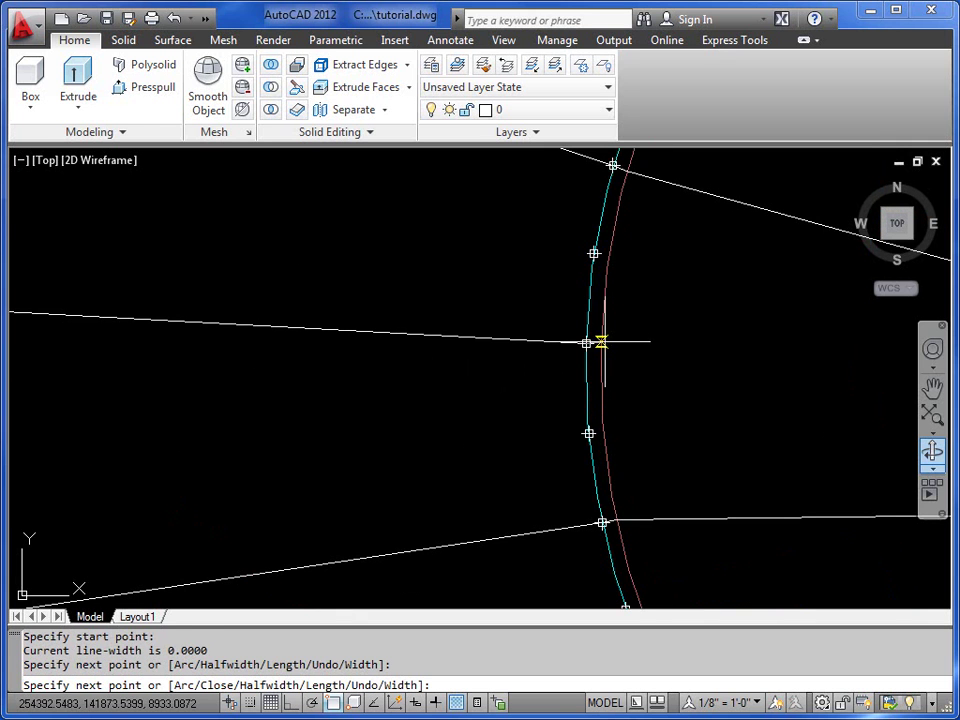
left_click(600, 343)
middle_click_drag(602, 341, 66, 329)
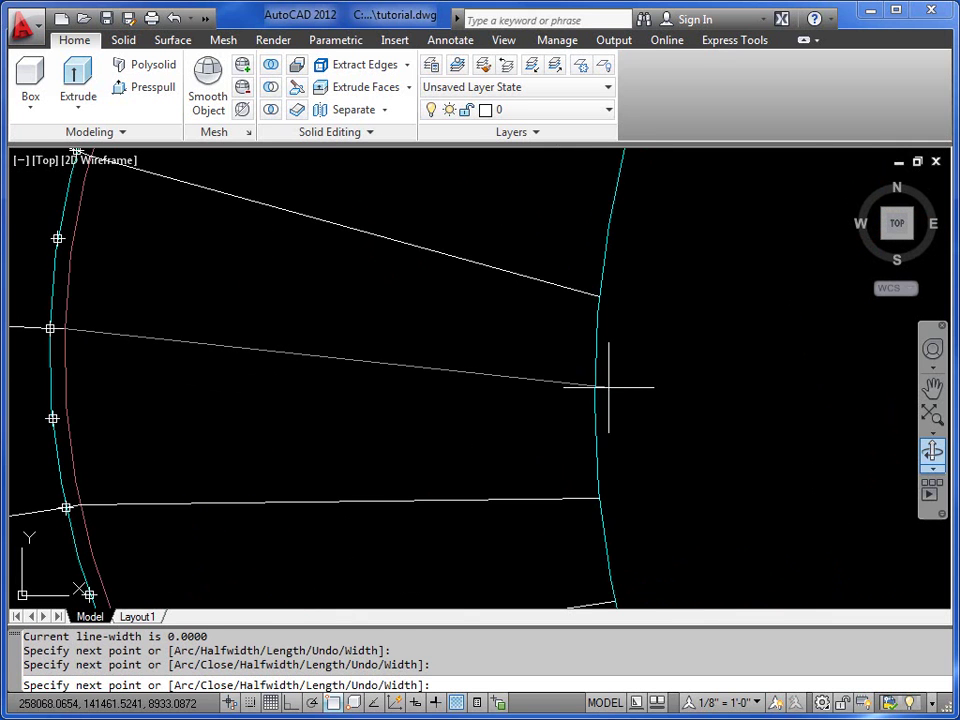
left_click(595, 387)
key("Return")
scroll(593, 388, "down", 3)
- Draw a polyline from the red line intersection across the kerb arc to the inner curve
middle_click_drag(514, 328, 341, 362)
scroll(405, 320, "up", 2)
key("Return")
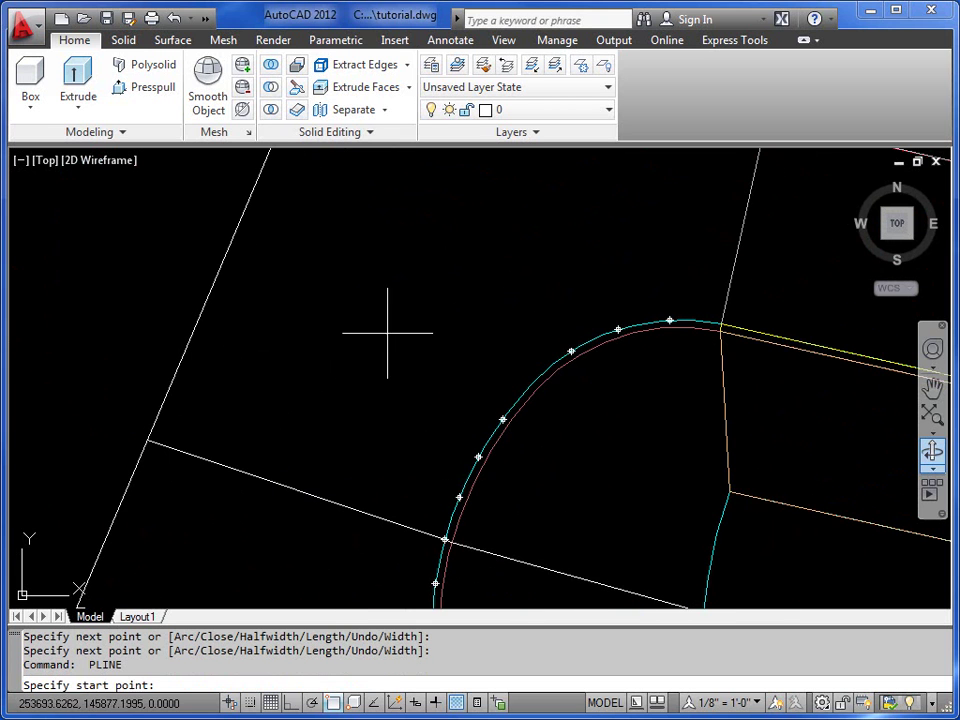
middle_click_drag(542, 390, 519, 431)
scroll(519, 431, "down", 2)
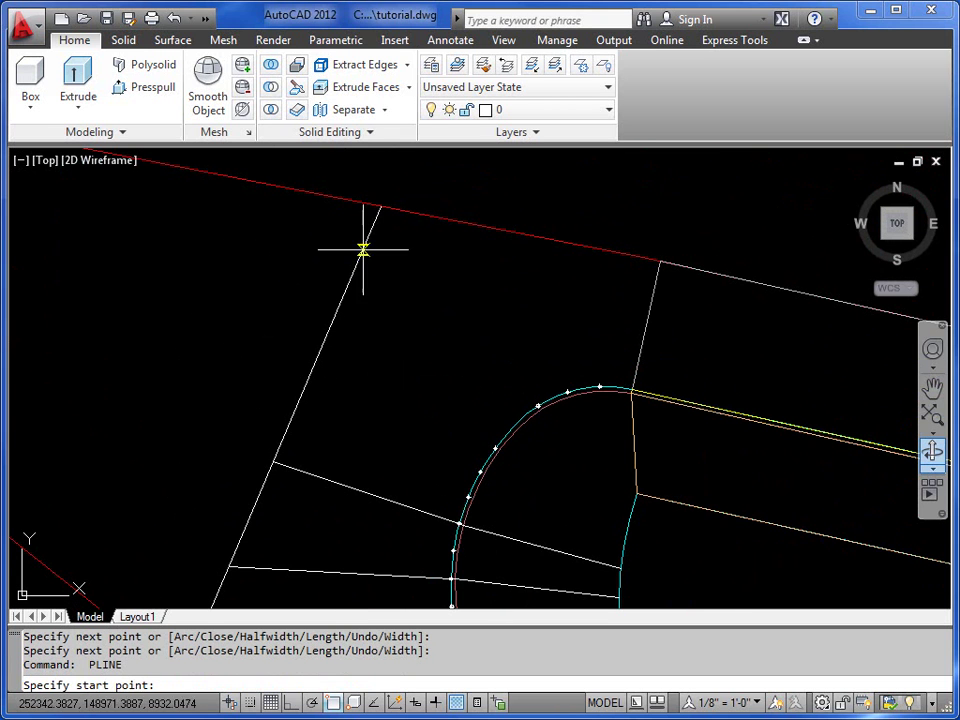
left_click(380, 206)
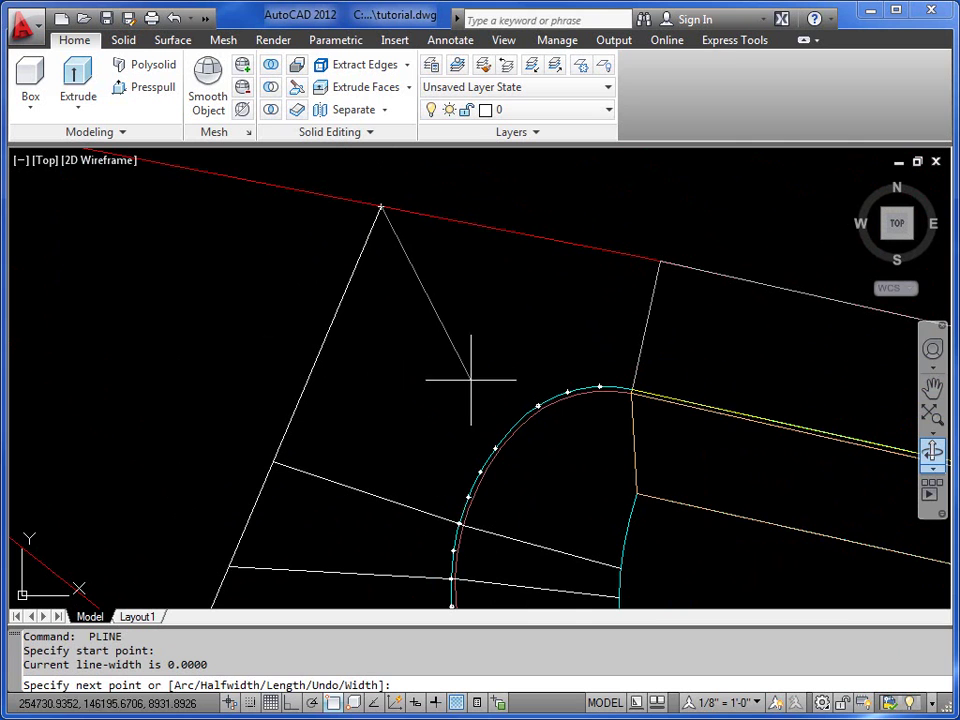
left_click(513, 427)
scroll(516, 428, "up", 2)
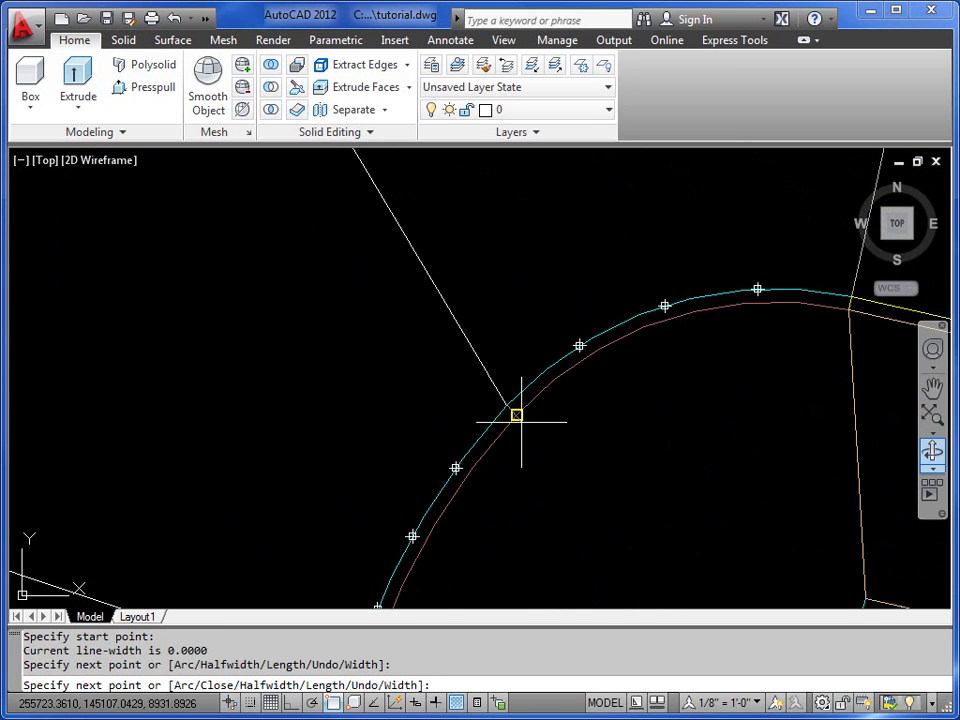
left_click(517, 416)
scroll(579, 497, "down", 2)
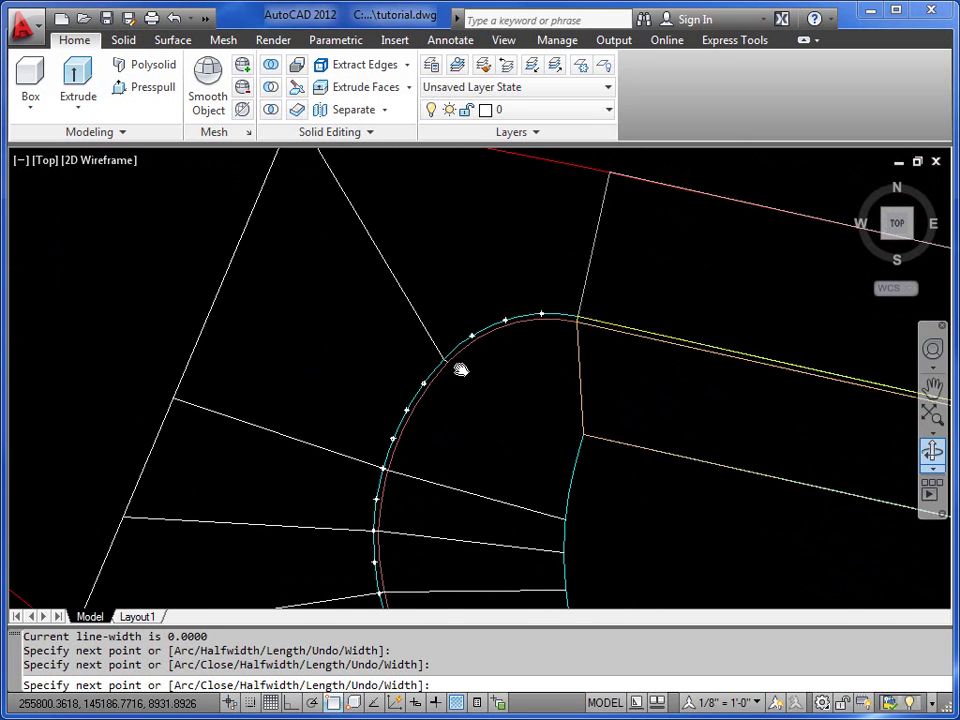
left_click(572, 478)
key("Return")
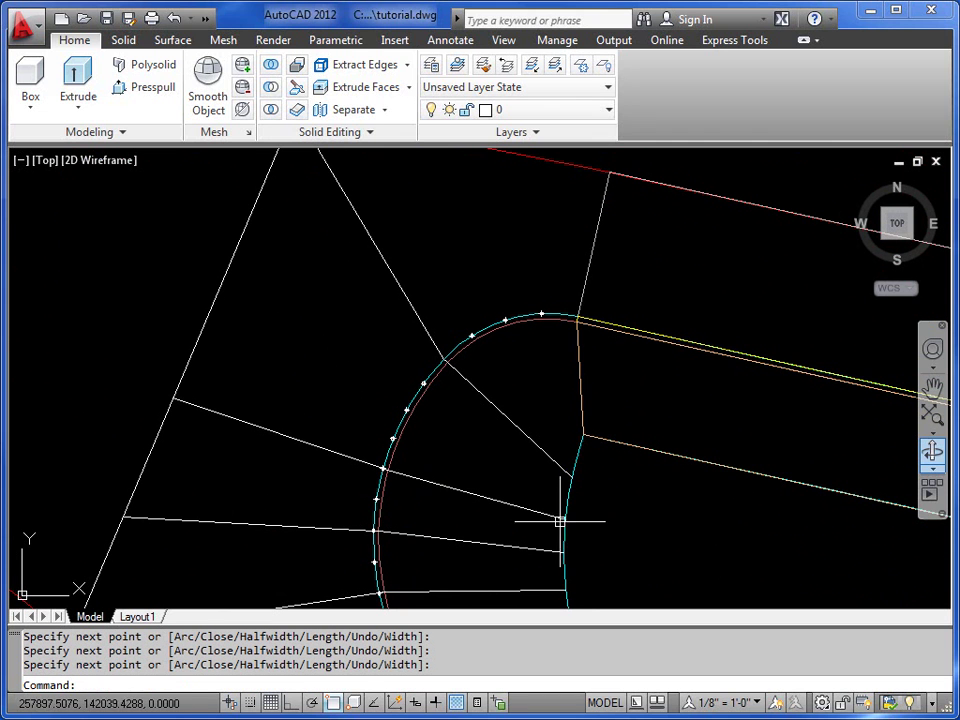
middle_click_drag(500, 272, 489, 405)
- Draw two polylines from the red line down to vertices on the kerb arc
key("Return")
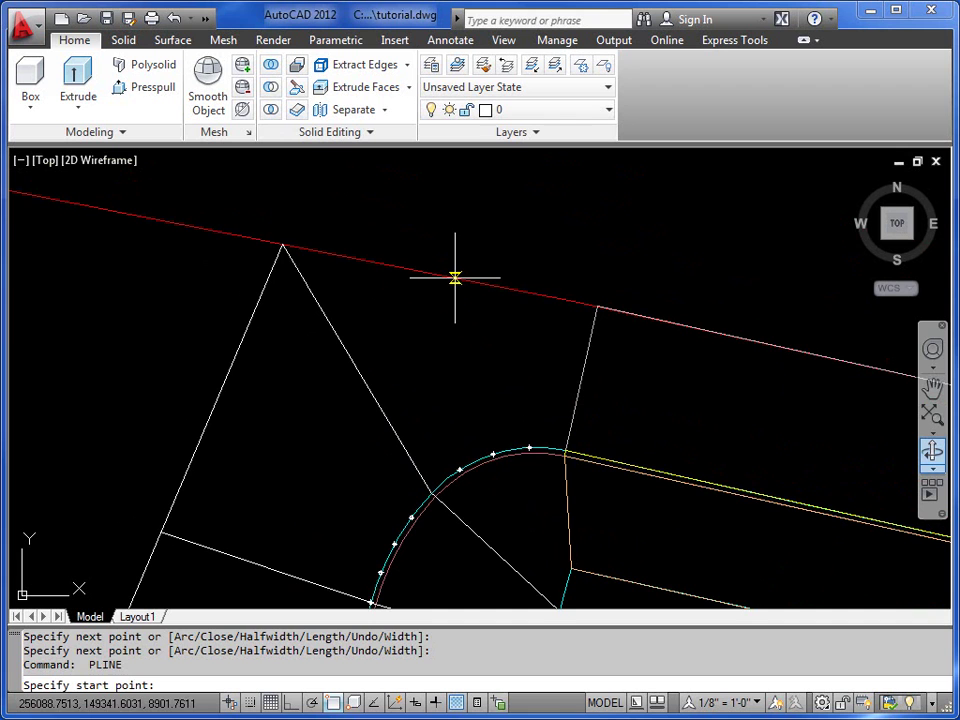
left_click(453, 278)
left_click(493, 453)
scroll(491, 458, "up", 3)
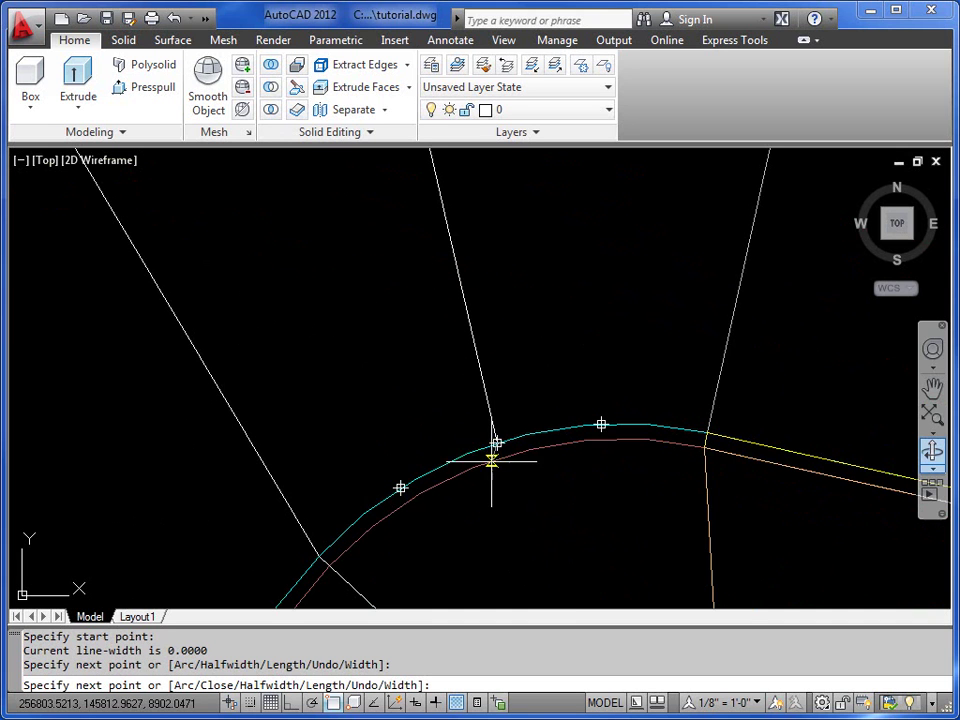
key("Return")
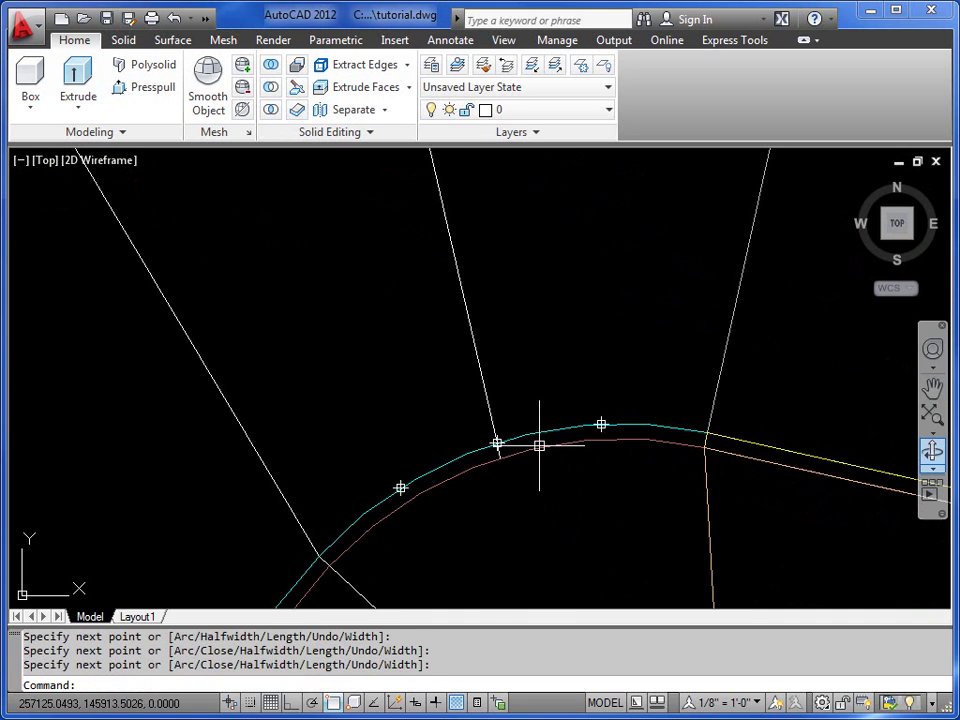
scroll(540, 446, "down", 2)
key("Return")
middle_click_drag(577, 152, 564, 264)
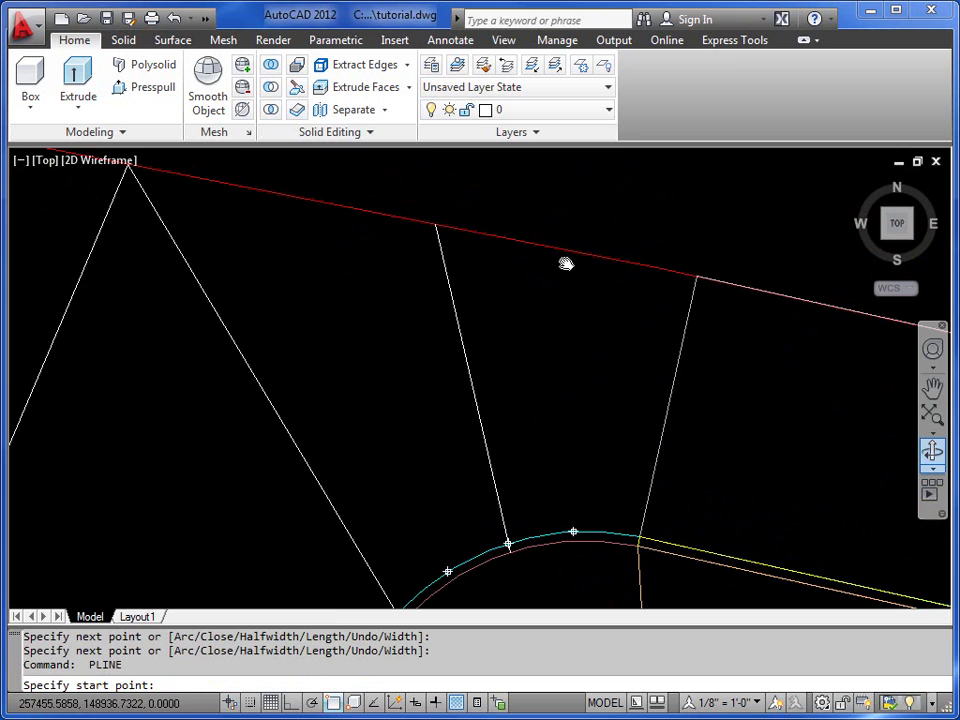
left_click(568, 249)
left_click(573, 532)
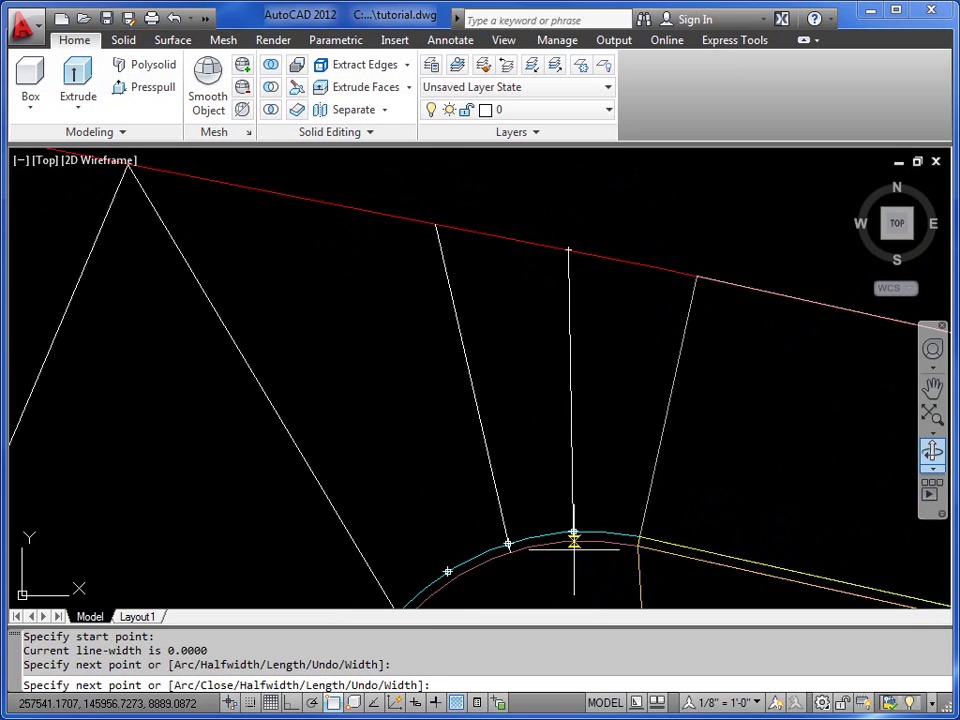
scroll(572, 525, "up", 3)
left_click(570, 531)
key("Return")
scroll(490, 550, "down", 4)
- Draw radial lines to the arc's endpoint and from the outer boundary to an arc node
key("Return")
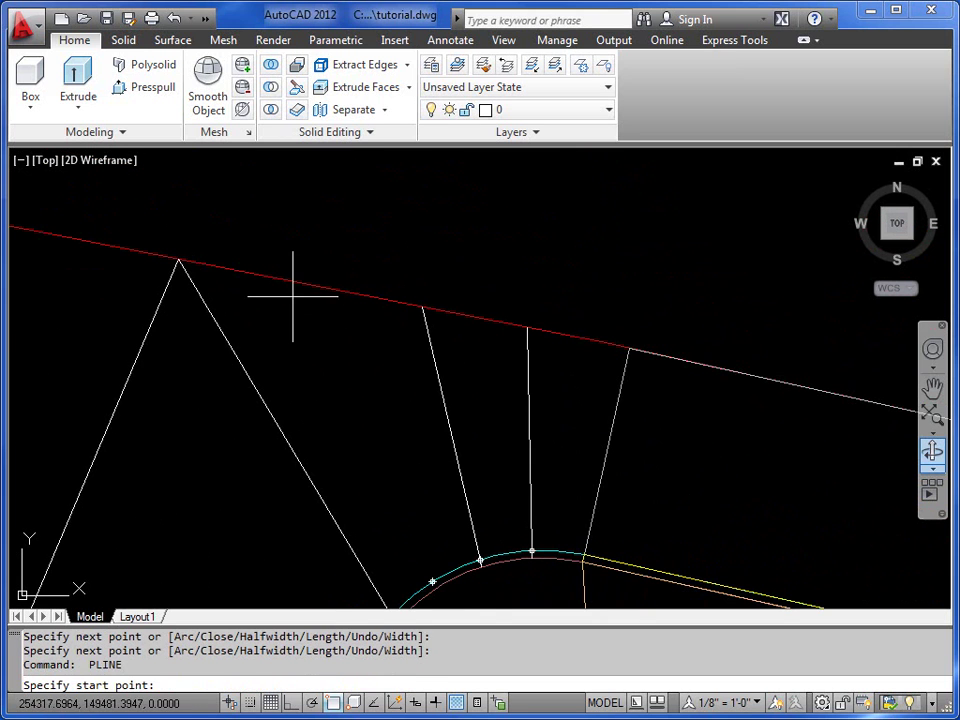
left_click(311, 286)
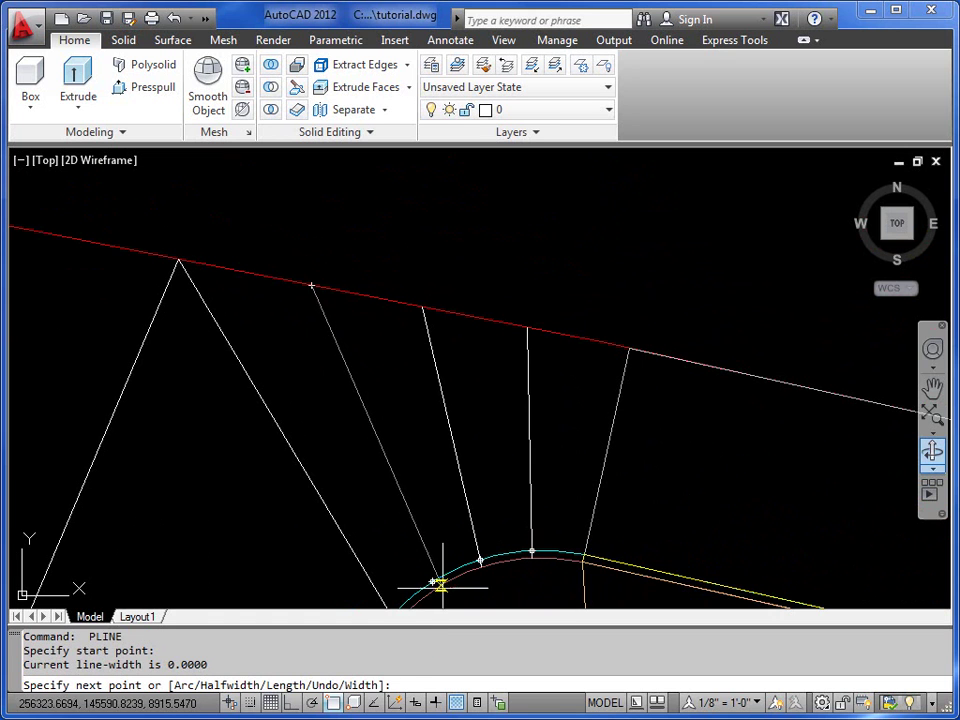
scroll(433, 584, "up", 4)
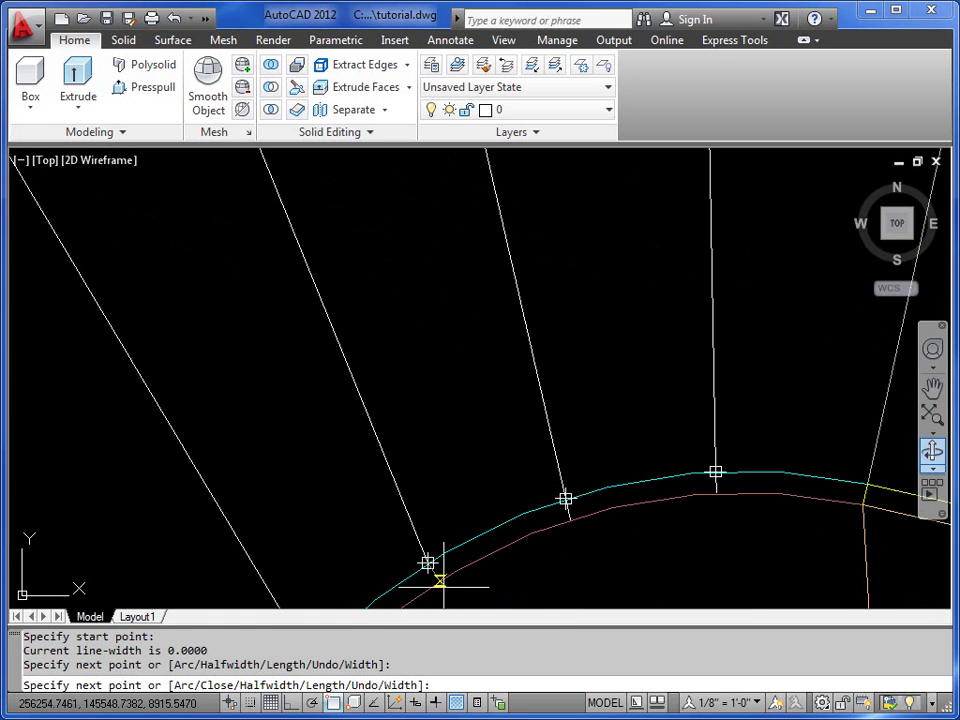
left_click(438, 580)
scroll(504, 392, "down", 3)
key("Return")
scroll(414, 392, "down", 2)
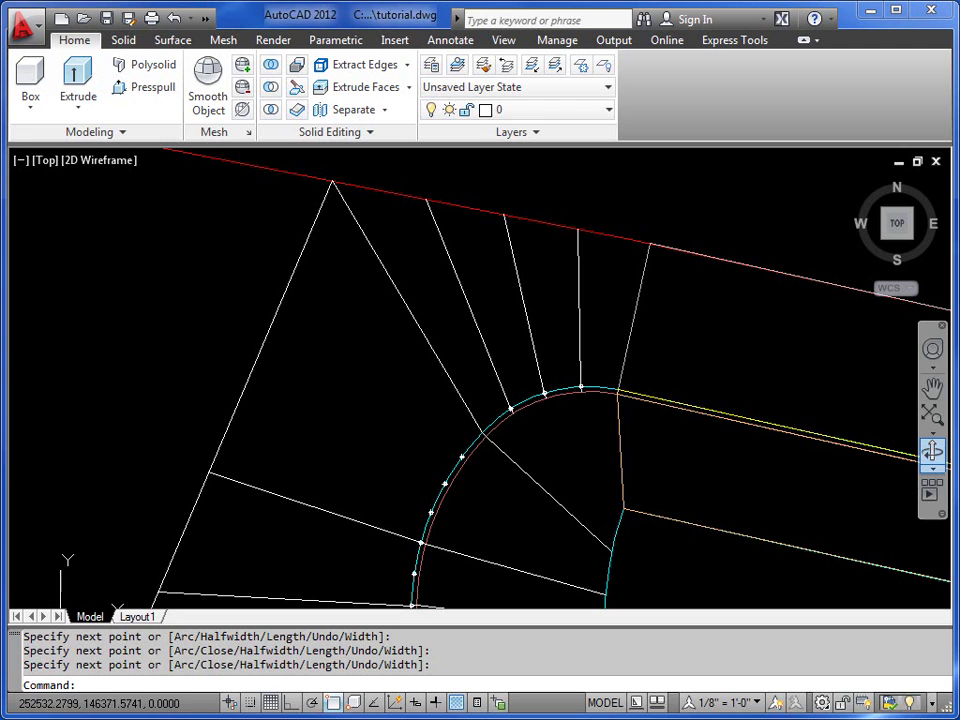
key("Return")
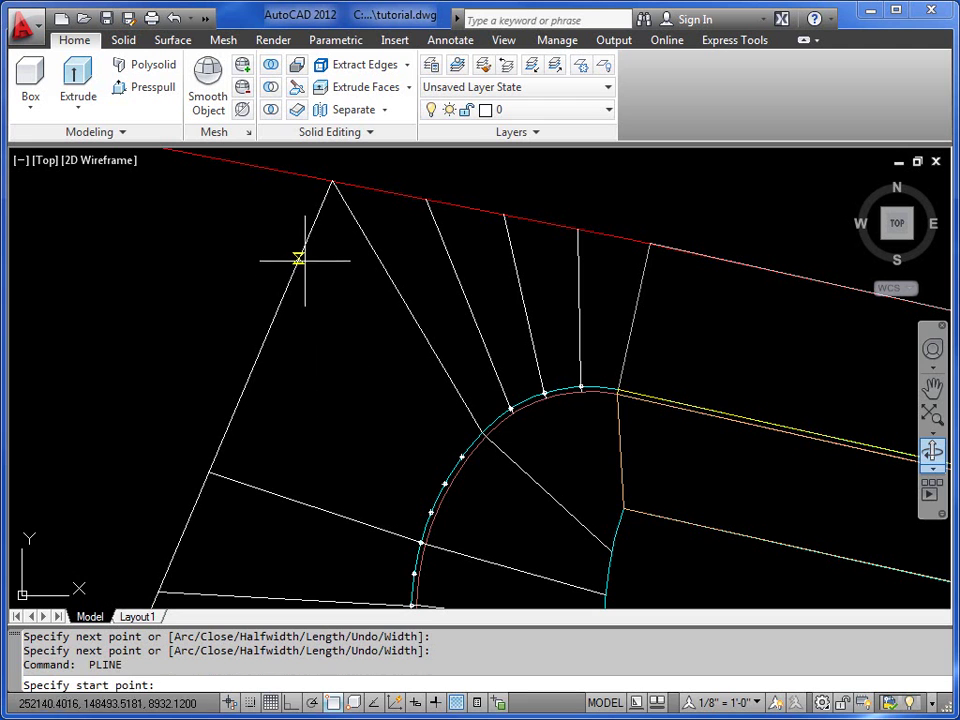
left_click(266, 332)
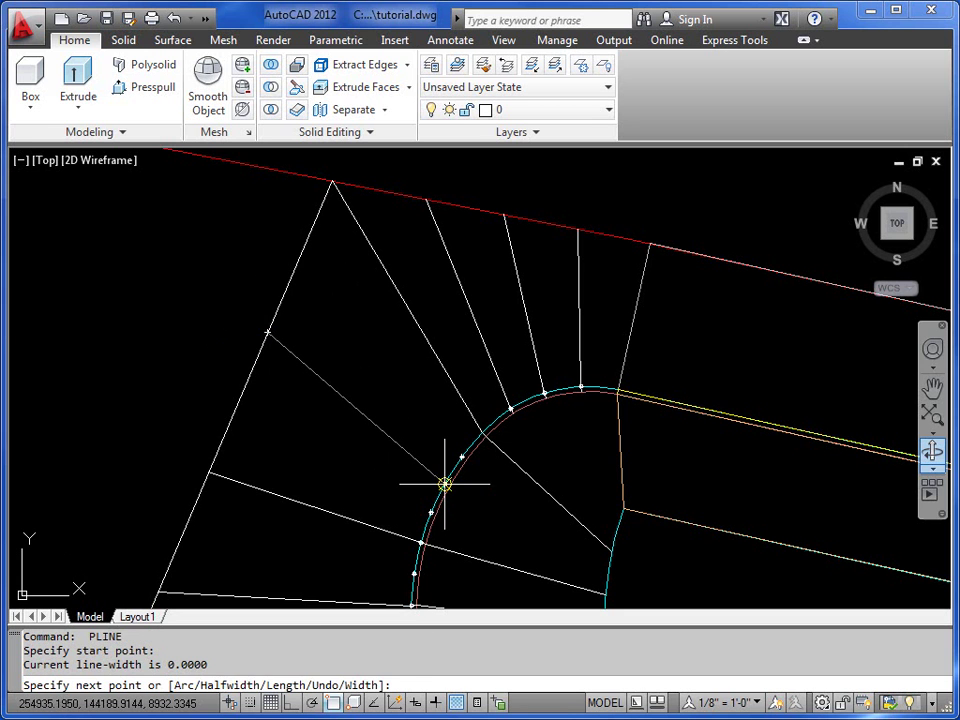
left_click(444, 480)
scroll(446, 487, "up", 3)
left_click(444, 484)
key("Return")
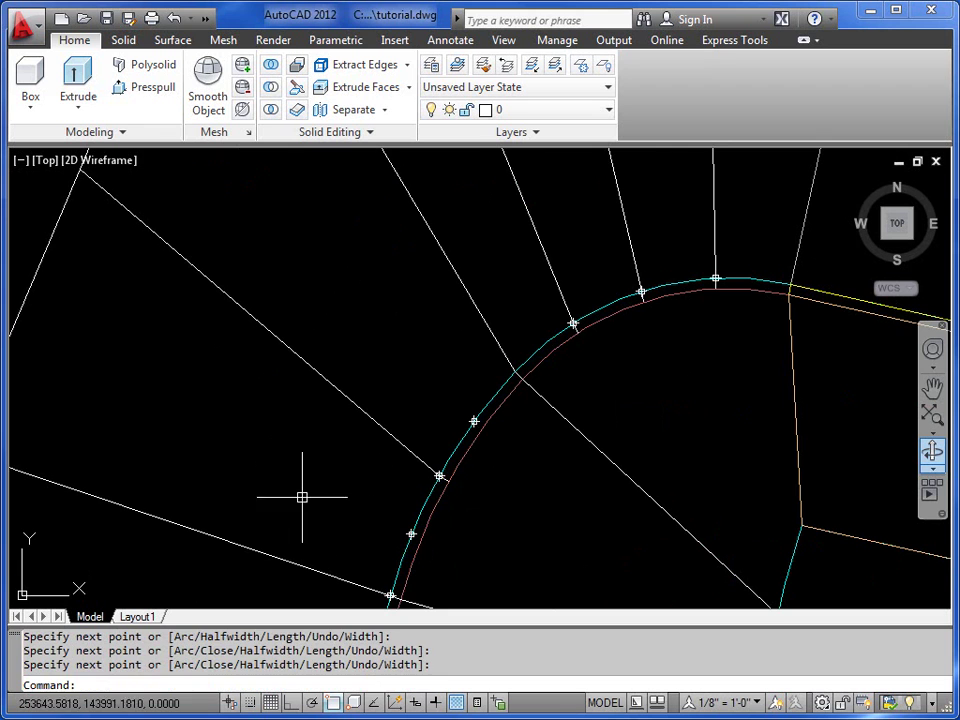
scroll(231, 444, "down", 2)
- Add two more radial lines from the outer boundary to the next kerb arc nodes
key("Return")
left_click(233, 369)
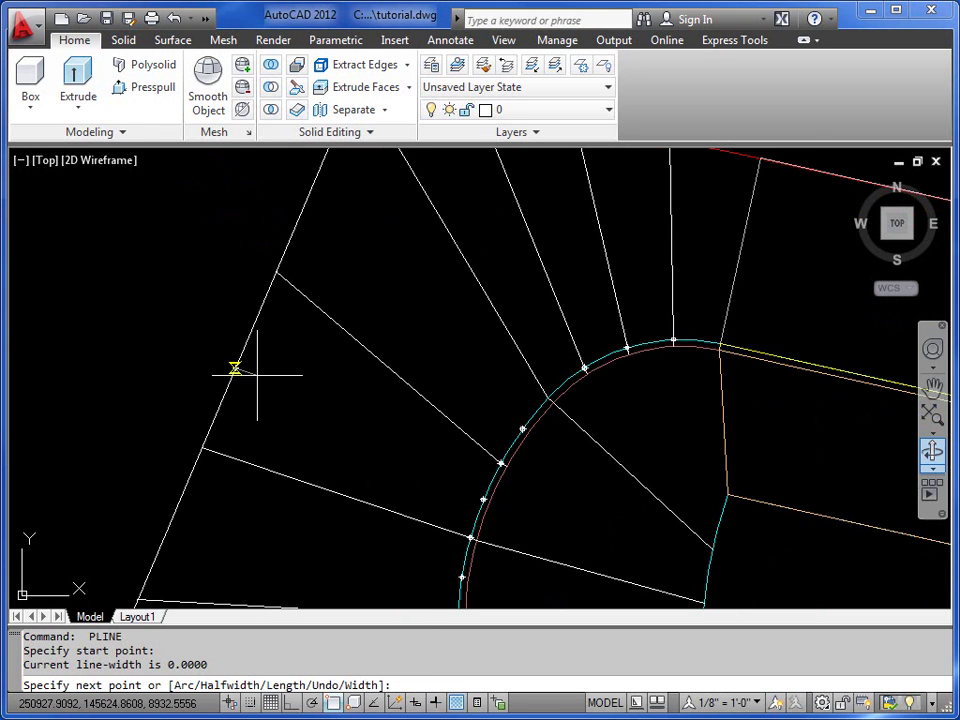
left_click(483, 499)
scroll(489, 497, "up", 3)
left_click(489, 497)
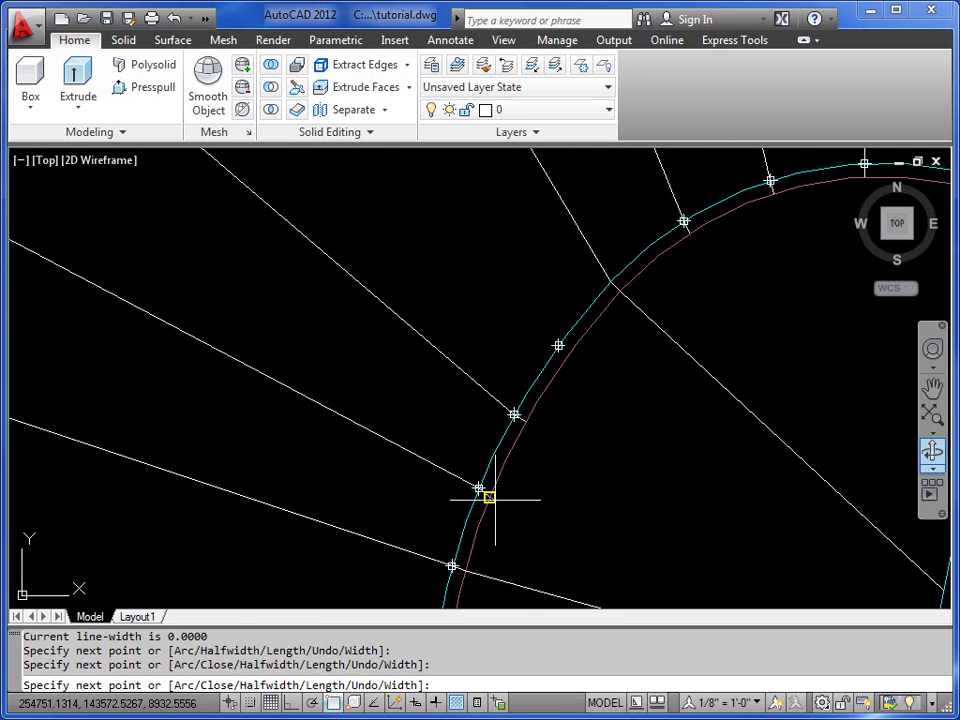
scroll(461, 435, "down", 3)
key("Return")
key("Return")
left_click(355, 242)
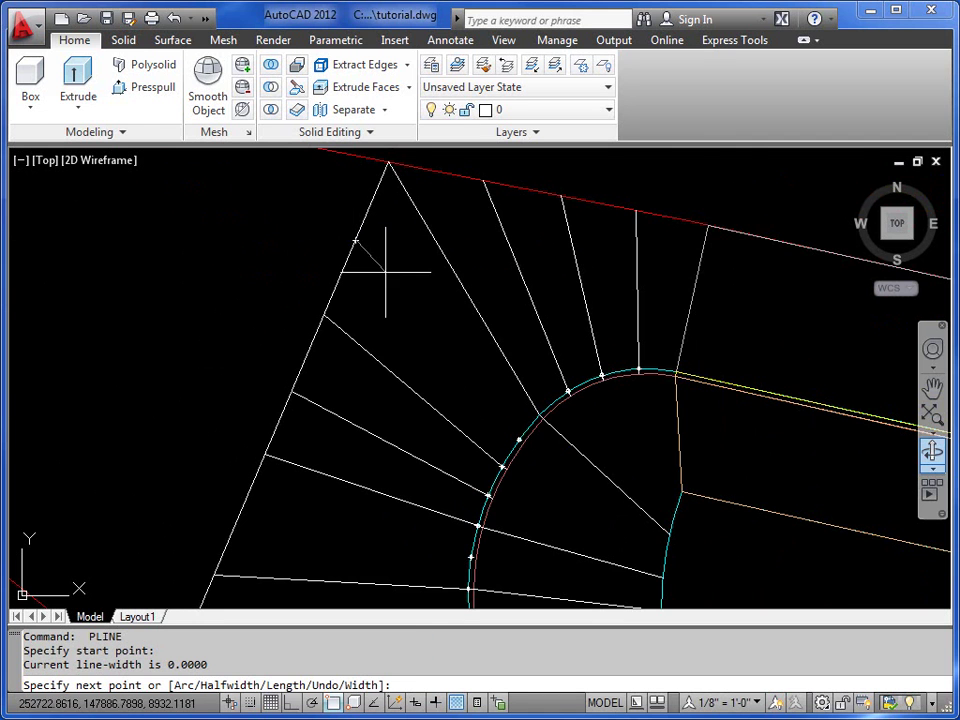
scroll(517, 438, "up", 3)
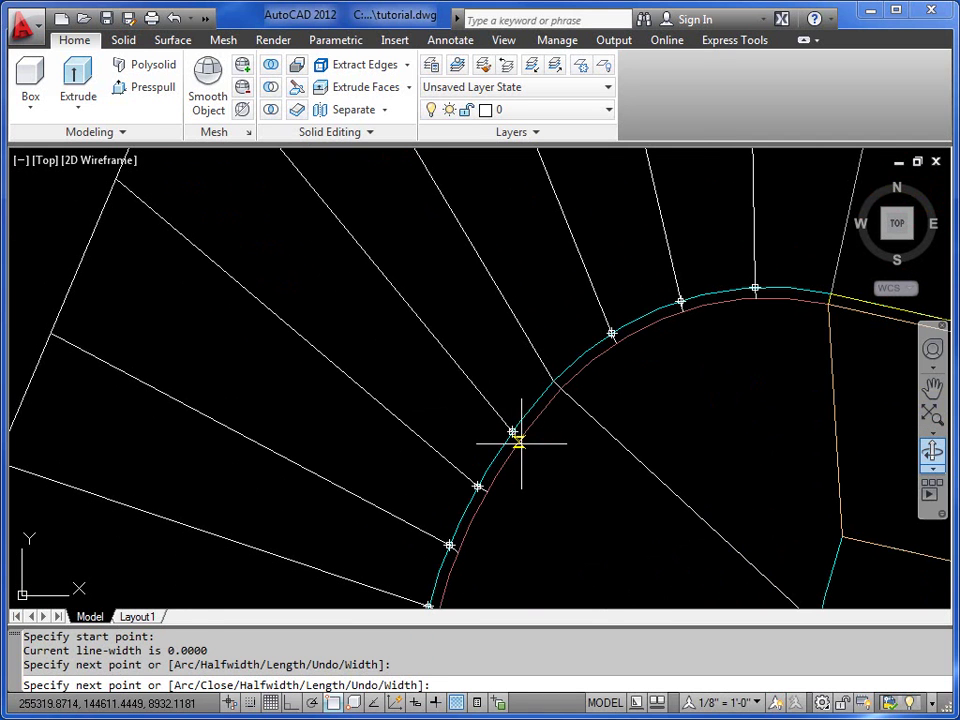
left_click(519, 443)
scroll(525, 446, "down", 3)
key("Return")
key("Return")
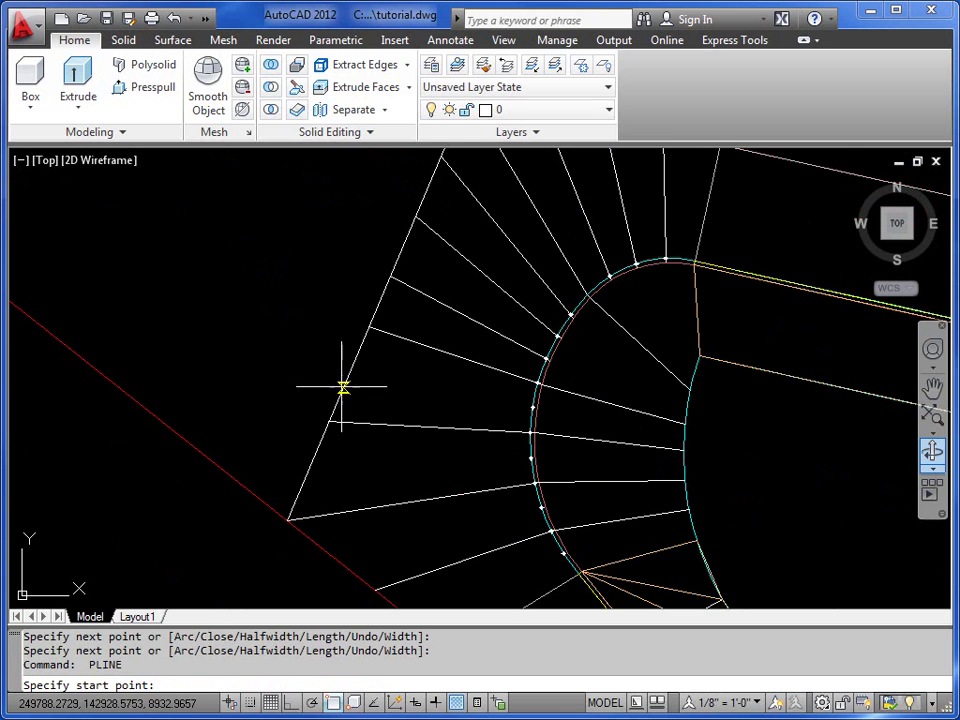
- Draw two radial lines from the left boundary to the following arc nodes
left_click(349, 373)
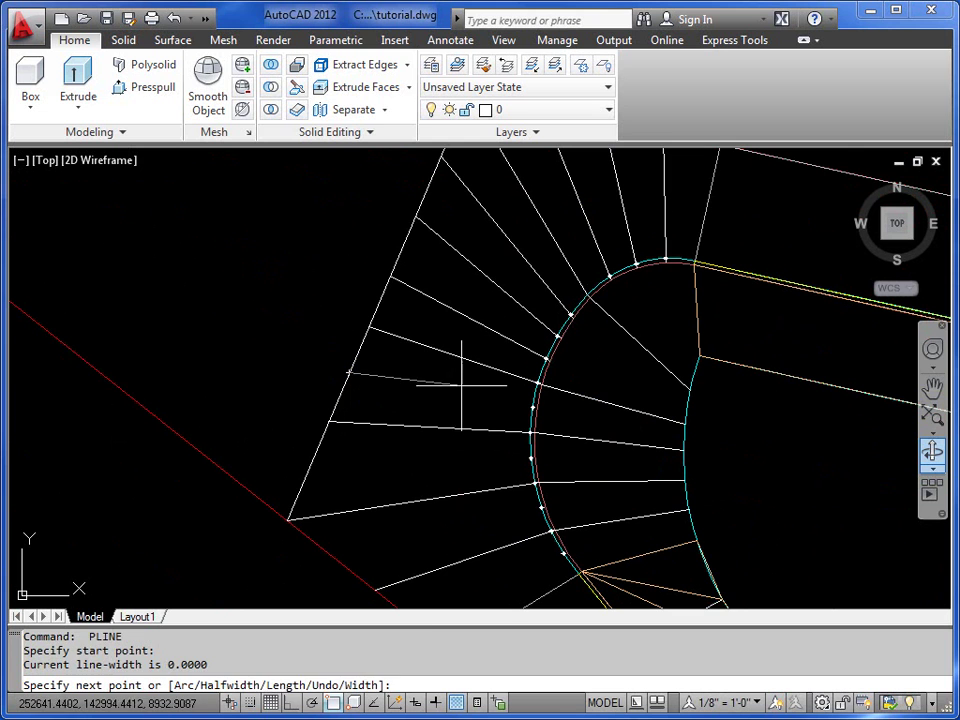
left_click(533, 407)
scroll(536, 407, "up", 3)
left_click(540, 412)
scroll(536, 411, "down", 3)
key("Return")
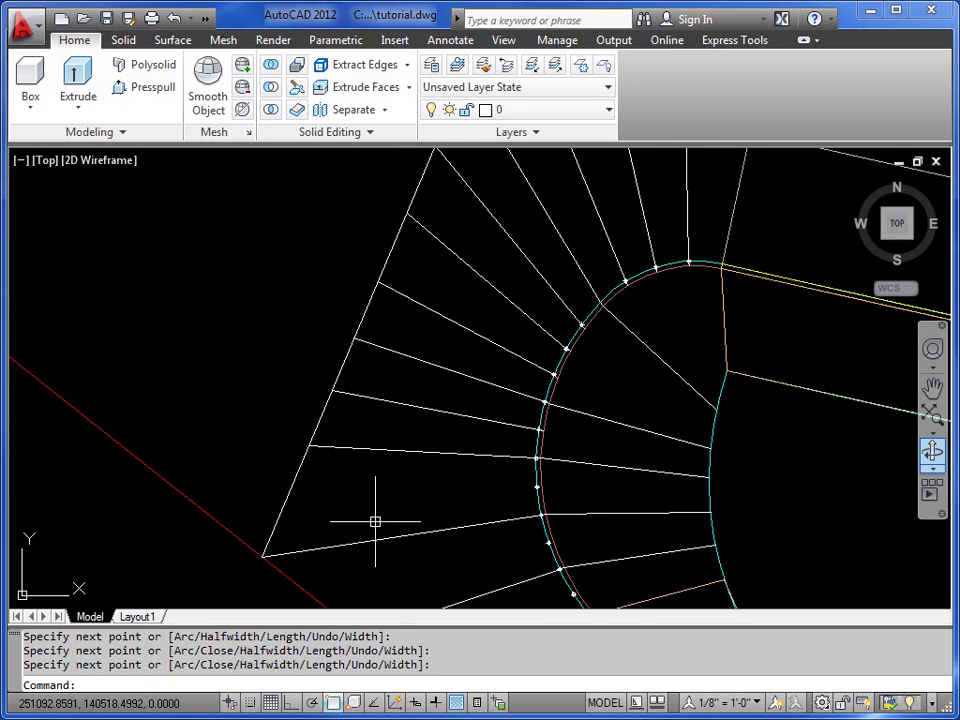
key("Return")
left_click(285, 500)
scroll(505, 500, "up", 3)
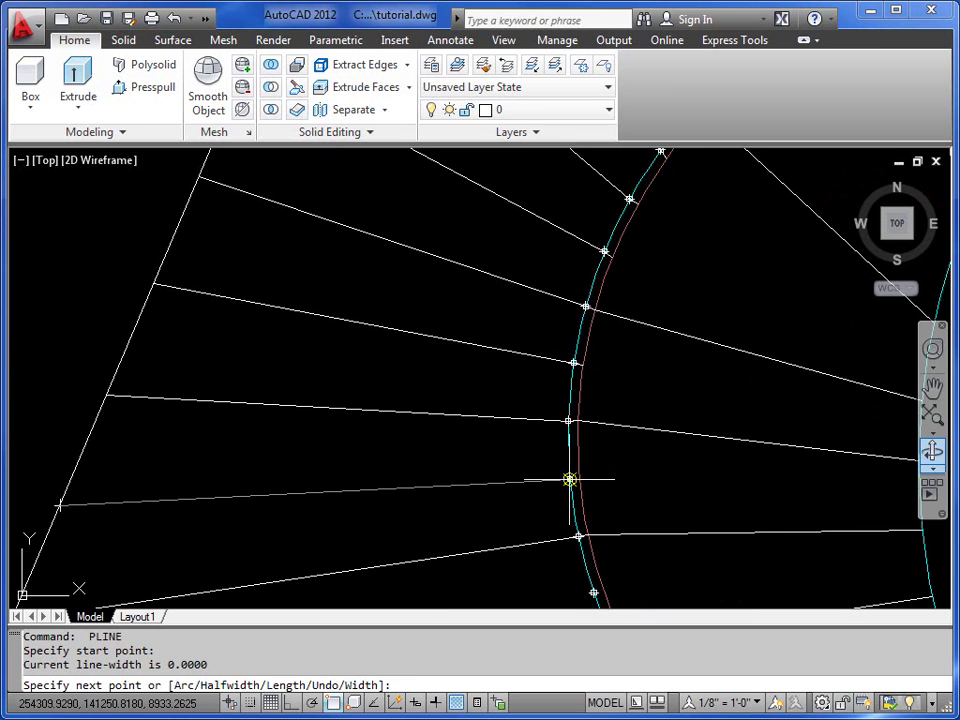
left_click(578, 481)
scroll(587, 525, "down", 3)
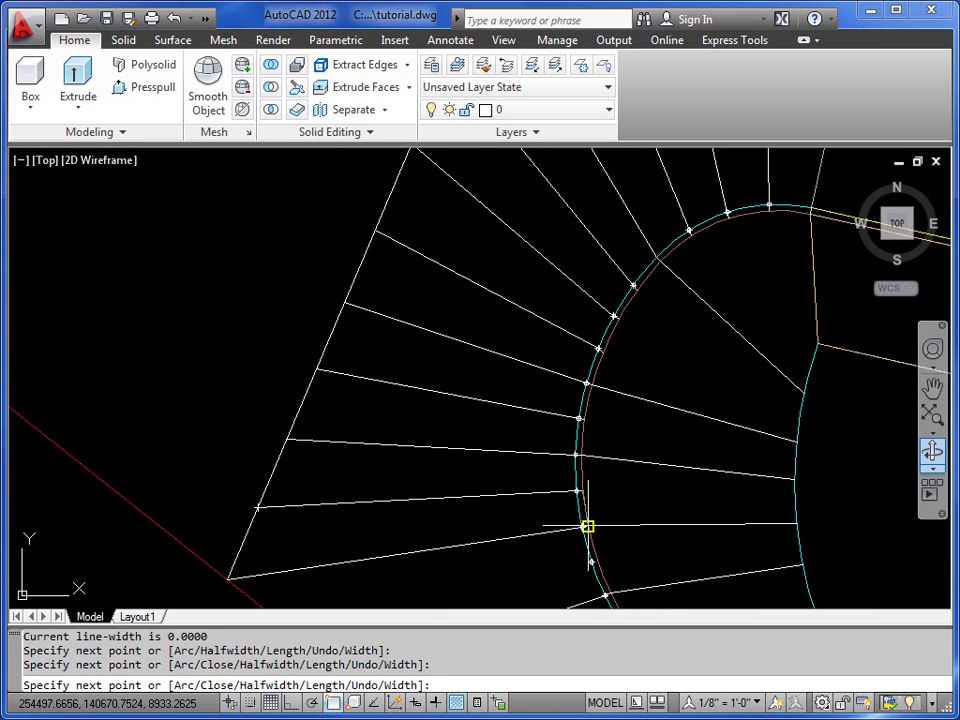
middle_click_drag(587, 525, 430, 404)
key("Return")
key("Return")
- Complete the fan with lines from the left and red boundaries to the lower arc nodes
left_click(167, 488)
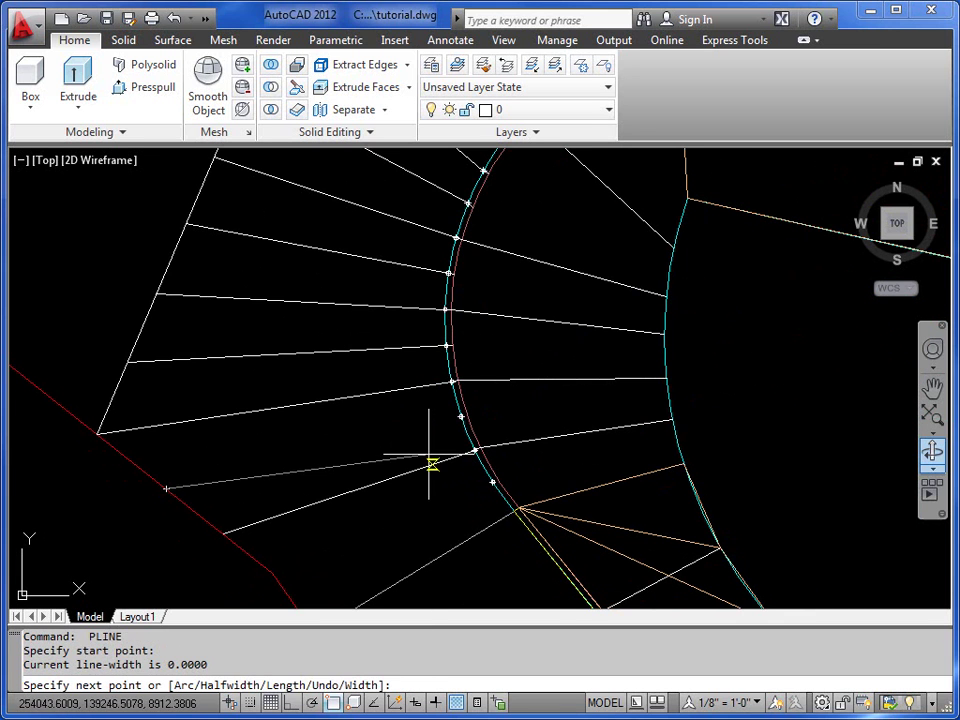
scroll(470, 416, "up", 2)
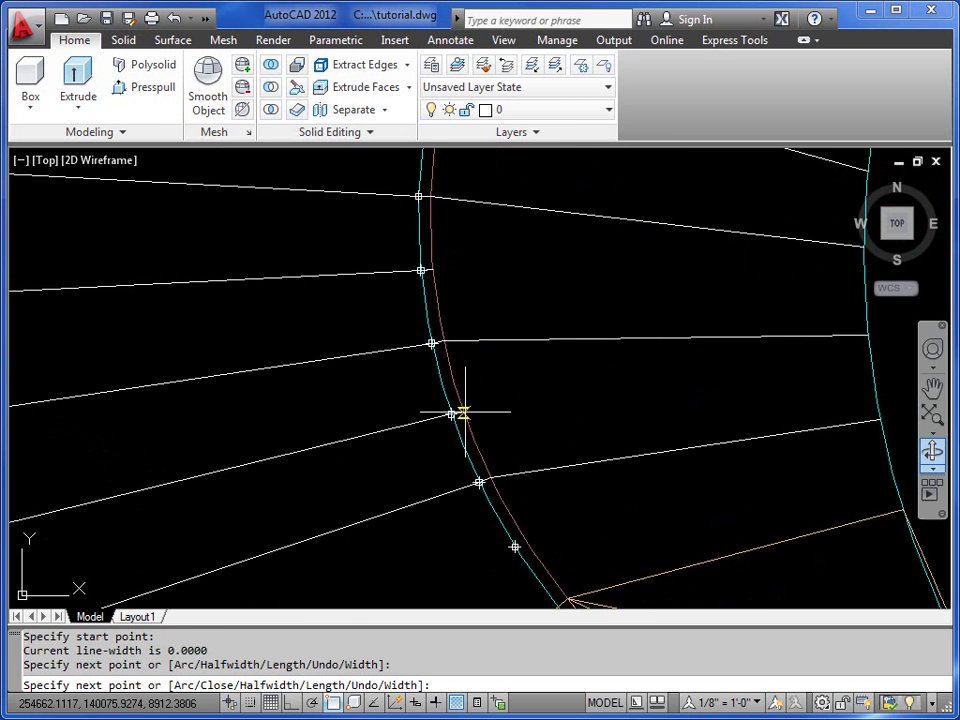
left_click(463, 412)
scroll(514, 476, "down", 3)
middle_click_drag(514, 476, 497, 368)
key("Return")
key("Return")
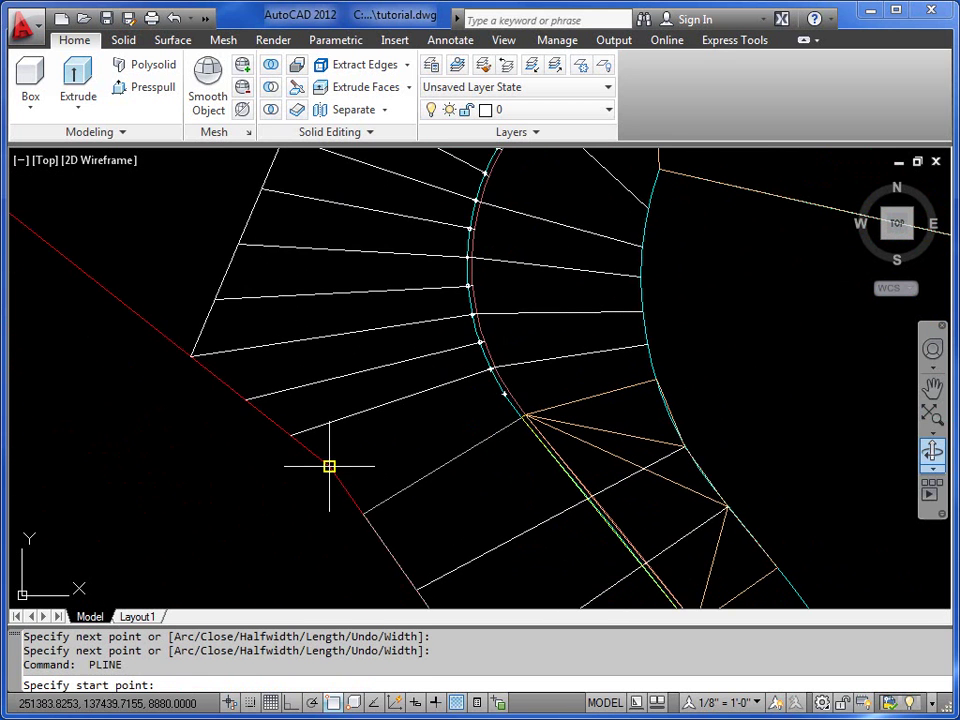
left_click(335, 475)
scroll(505, 395, "up", 2)
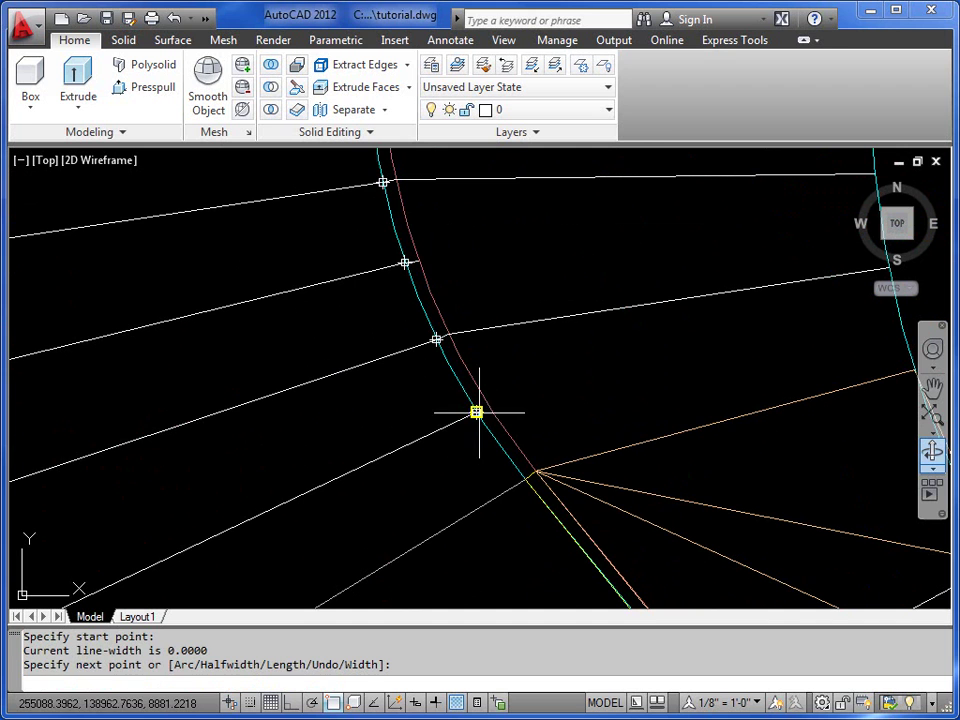
left_click(477, 411)
left_click(488, 405)
key("Return")
scroll(550, 460, "down", 4)
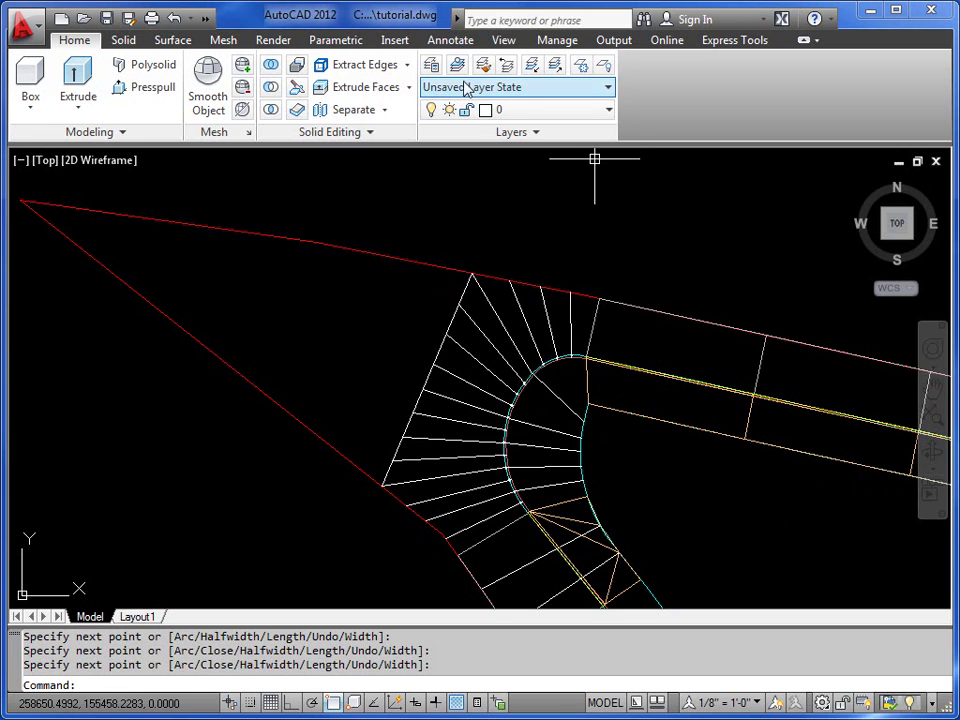
- Orbit the view to tilt the kerb corner into a 3D perspective
left_click(586, 118)
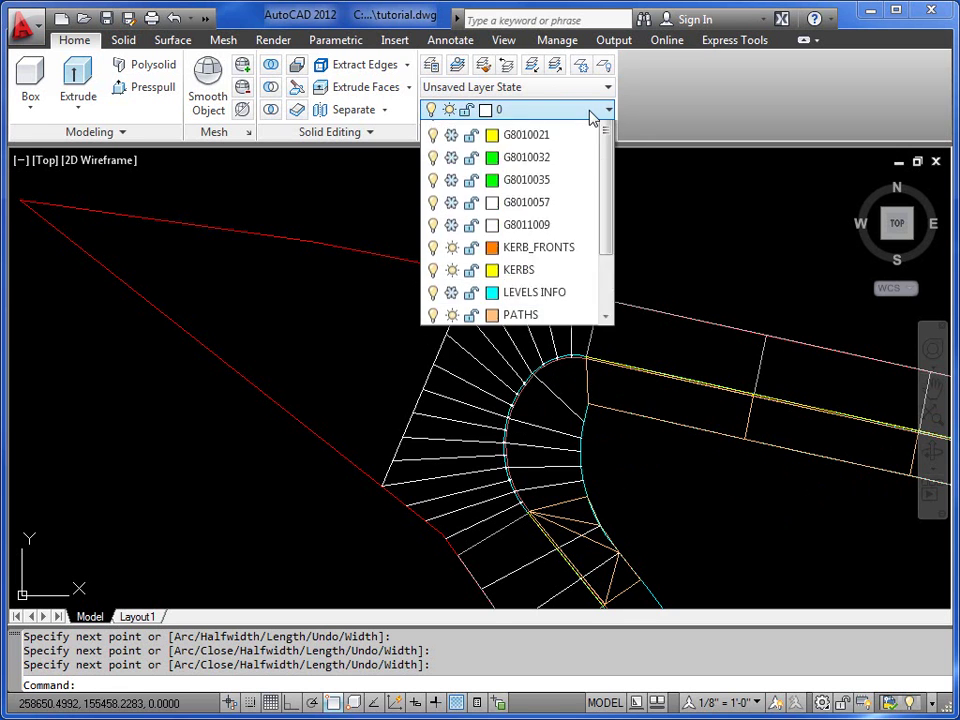
left_click(940, 458)
mouse_move(628, 454)
left_mouse_down()
mouse_move(621, 349)
mouse_move(529, 351)
mouse_move(430, 332)
left_mouse_up()
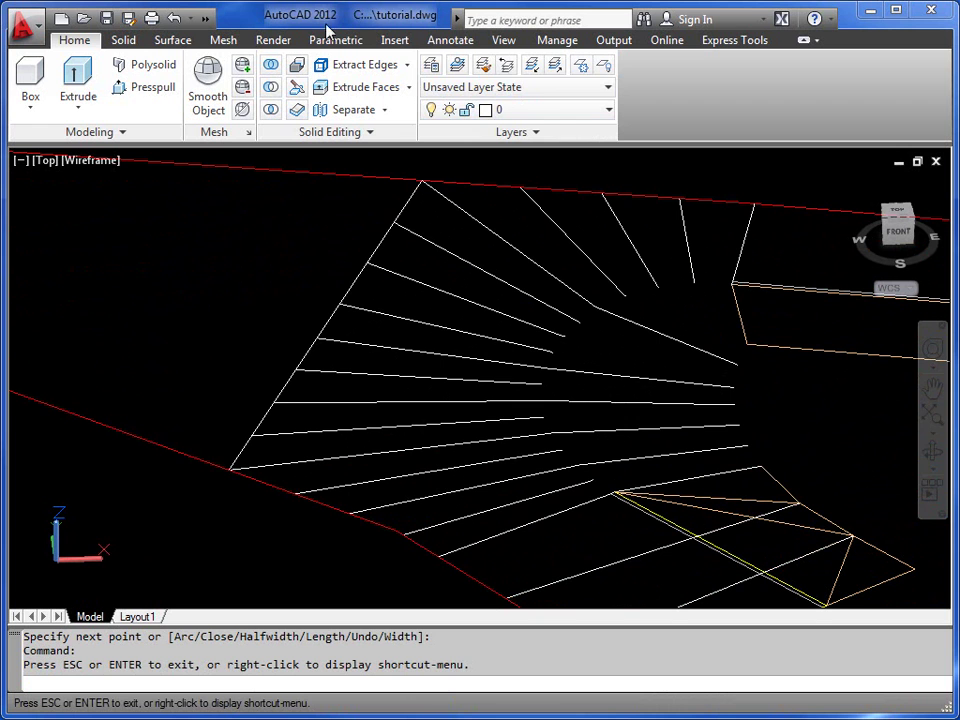
- Make ROADS the current layer from the Layers panel list
left_click(600, 110)
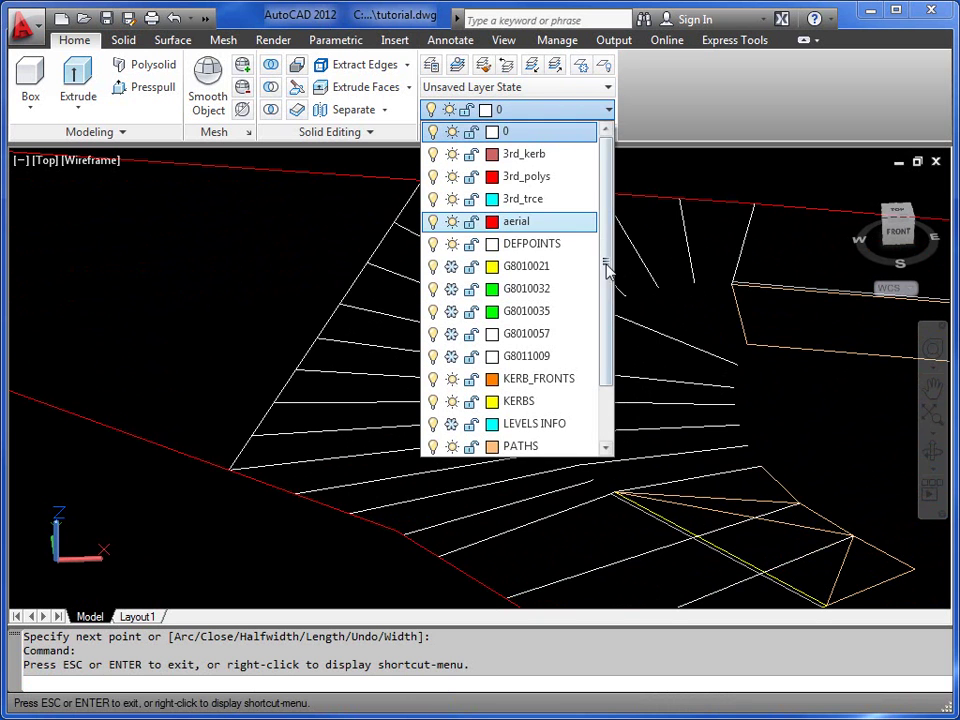
left_click_drag(607, 268, 609, 401)
left_click(538, 402)
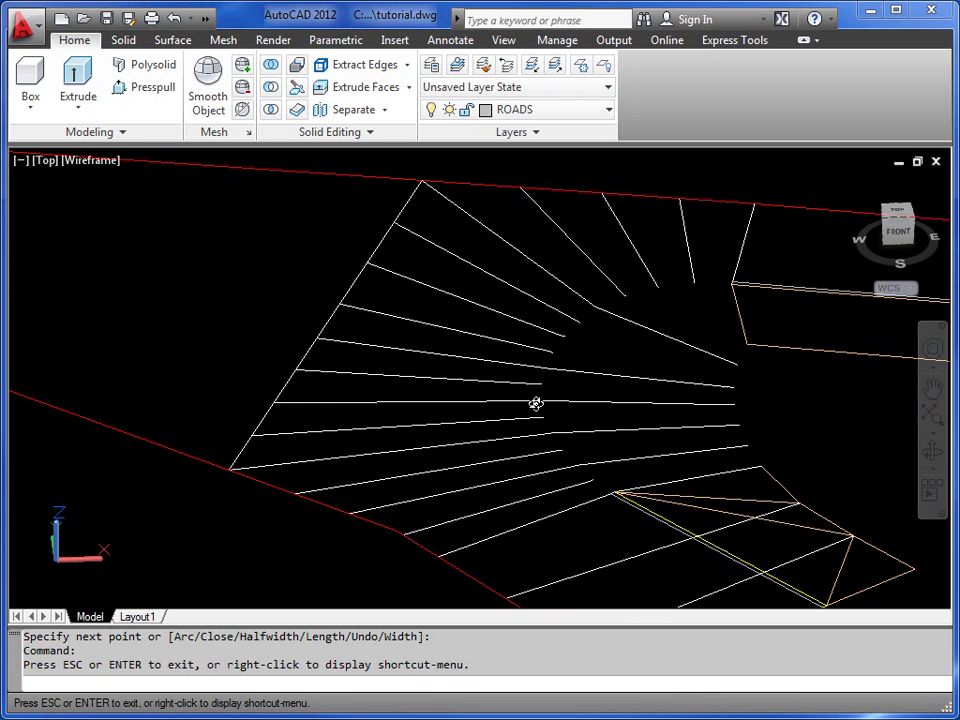
- Keeping the tilted view, draw the first three-sided 3D face in the pavement wedge with 3F
key("Escape")
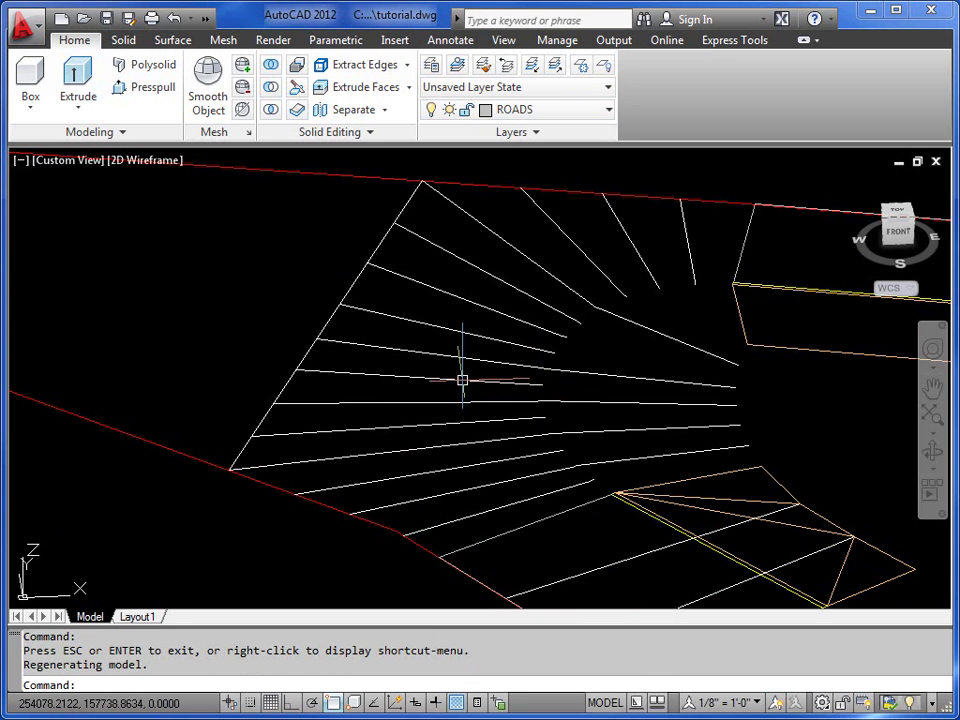
type("3F")
key("Return")
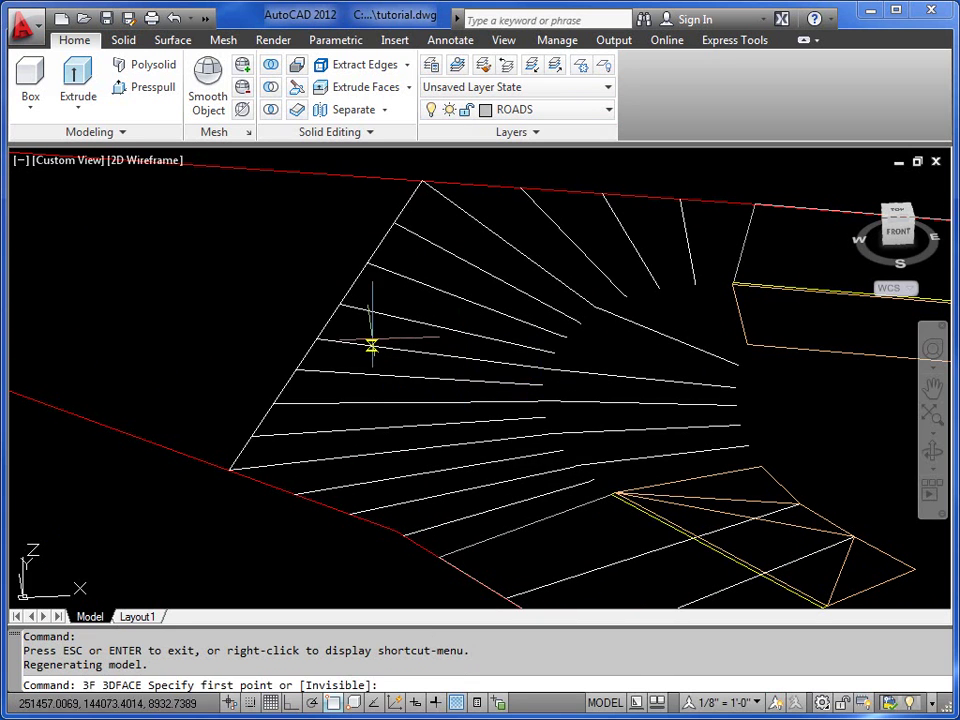
left_click(317, 339)
scroll(527, 366, "up", 3)
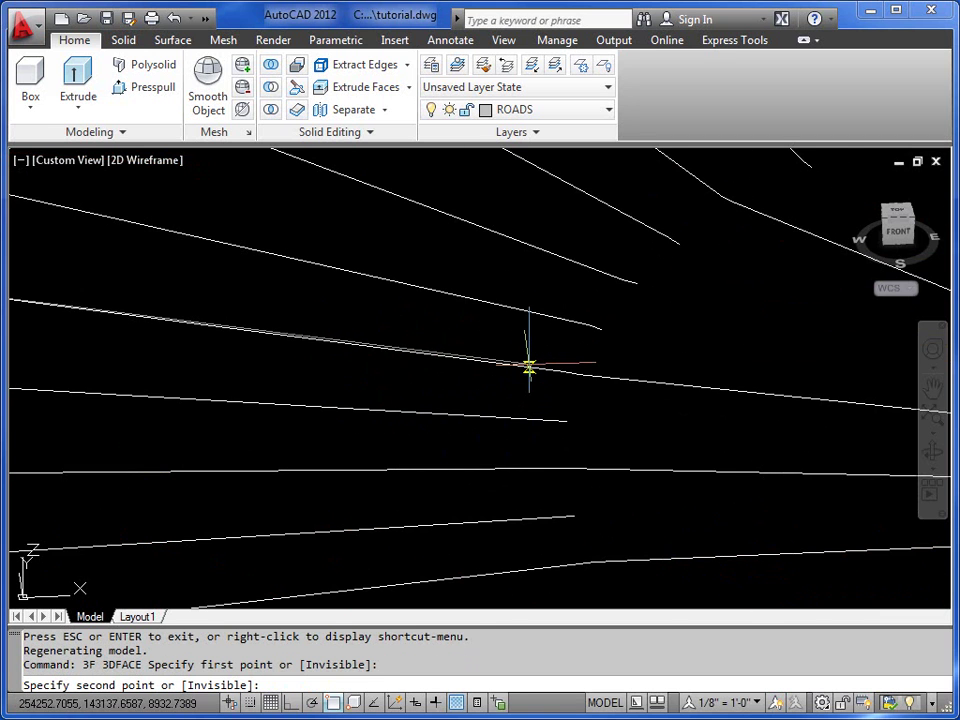
left_click(564, 372)
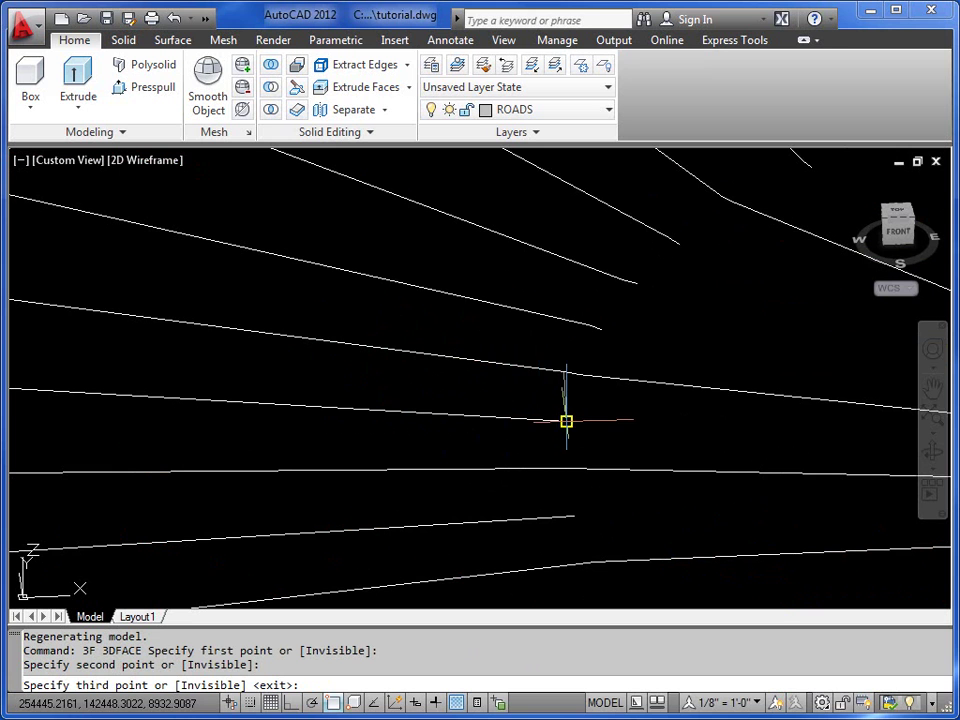
left_click(553, 418)
scroll(542, 429, "down", 3)
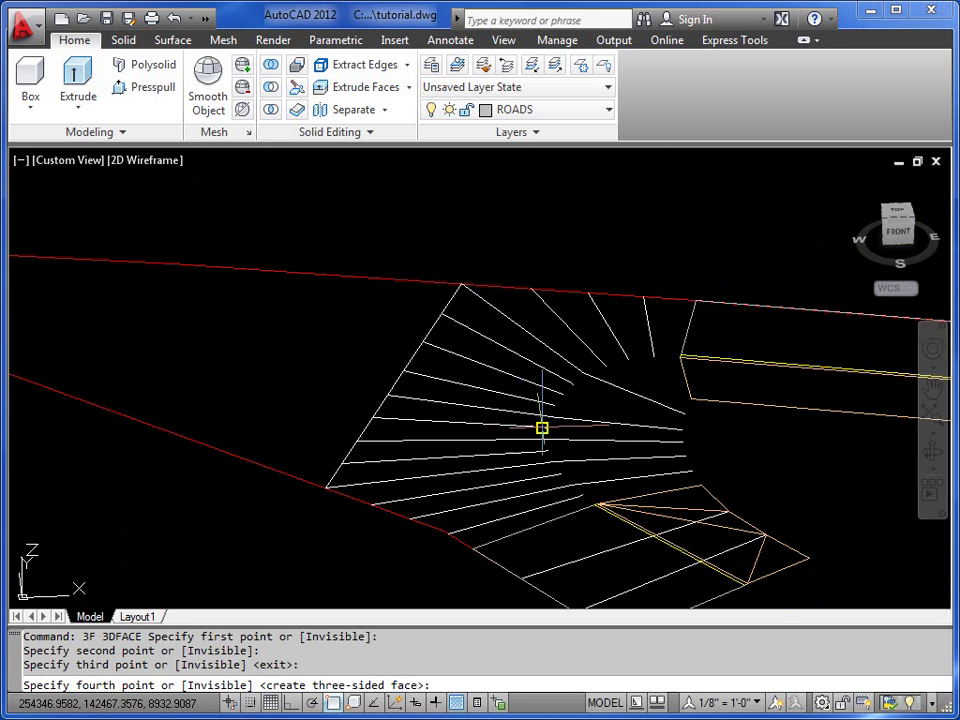
key("Return")
key("Return")
- Add three triangular 3D faces fanning from the wedge apex to points along the kerb curve
scroll(440, 385, "up", 3)
key("Return")
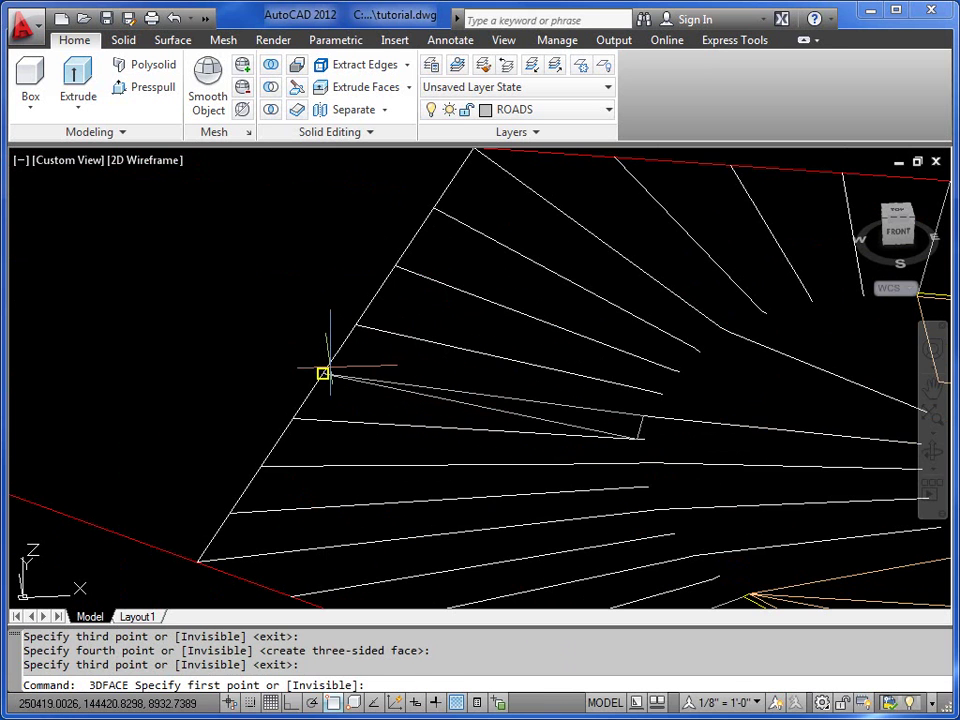
left_click(323, 374)
left_click(637, 437)
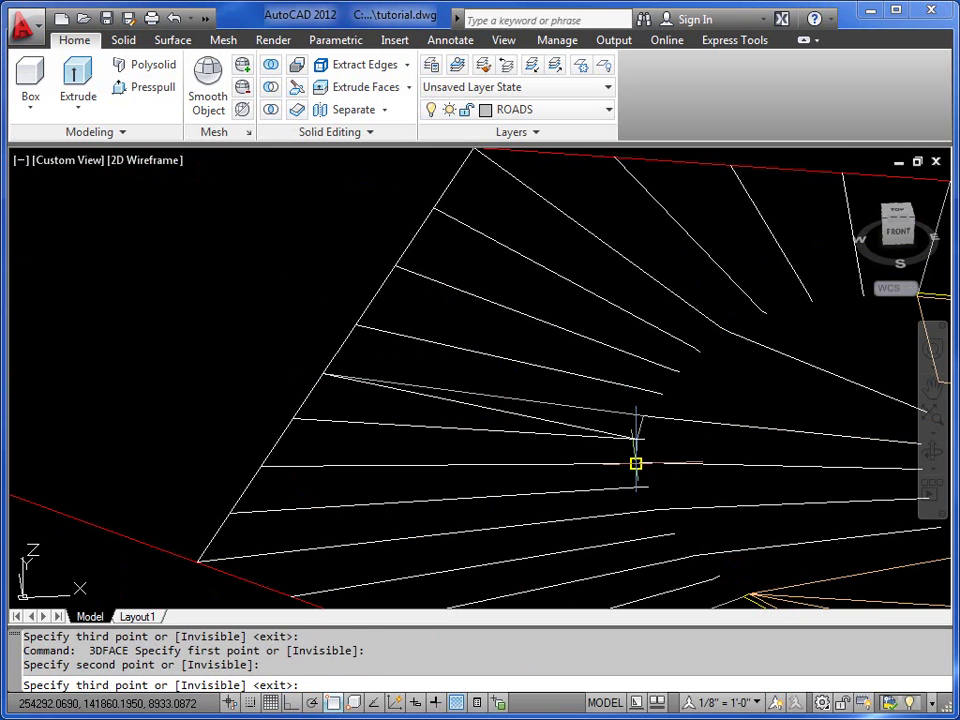
left_click(636, 462)
key("Return")
key("Return")
key("Return")
left_click(322, 374)
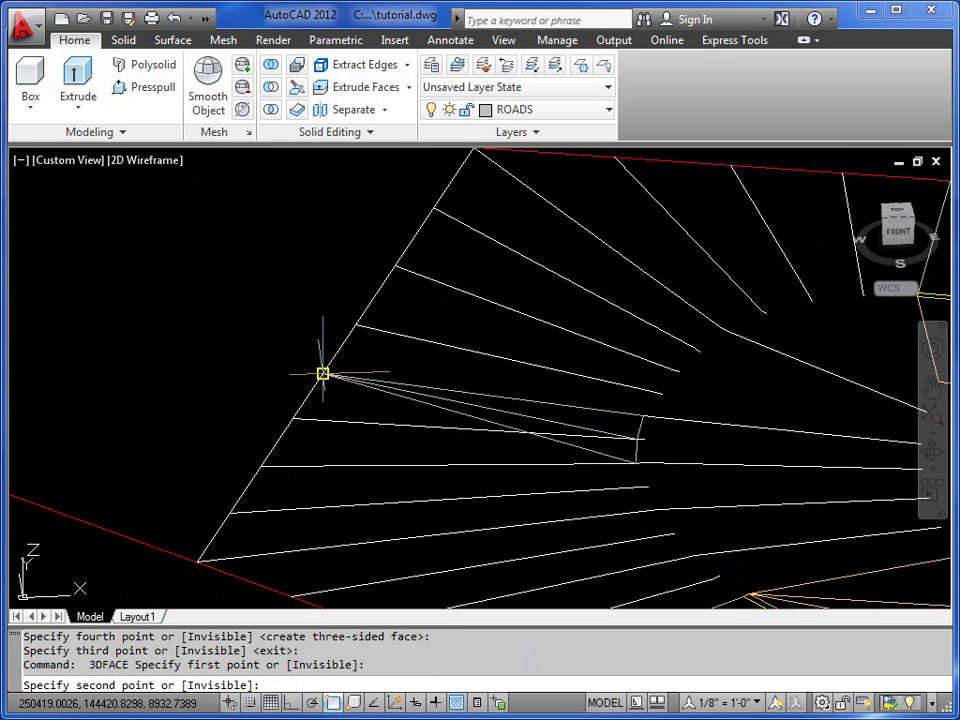
left_click(636, 462)
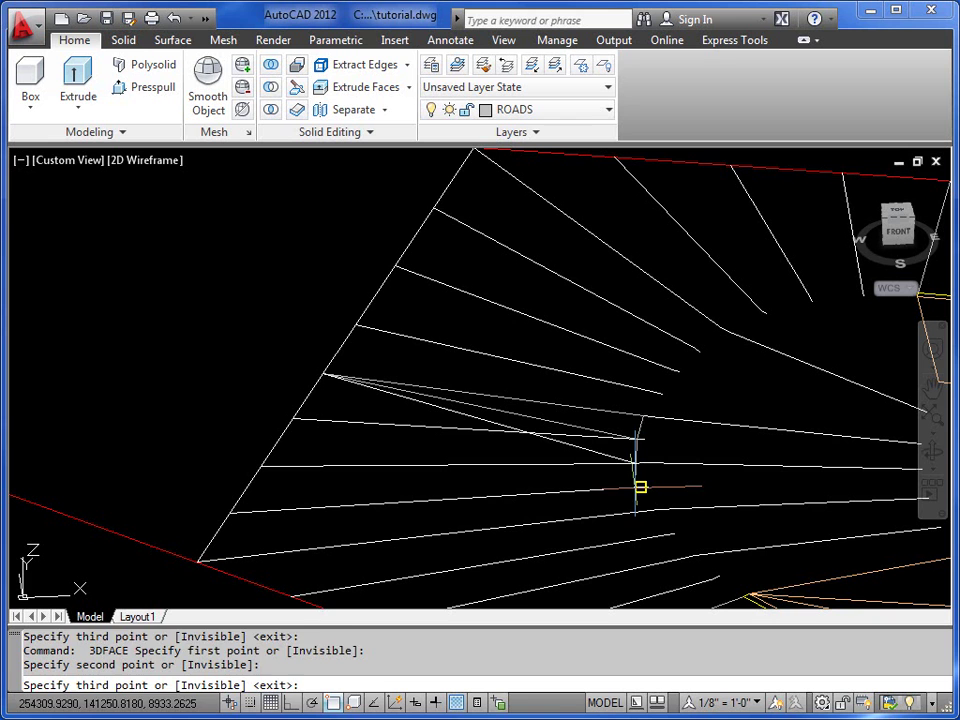
left_click(638, 488)
key("Return")
key("Return")
key("Return")
left_click(323, 374)
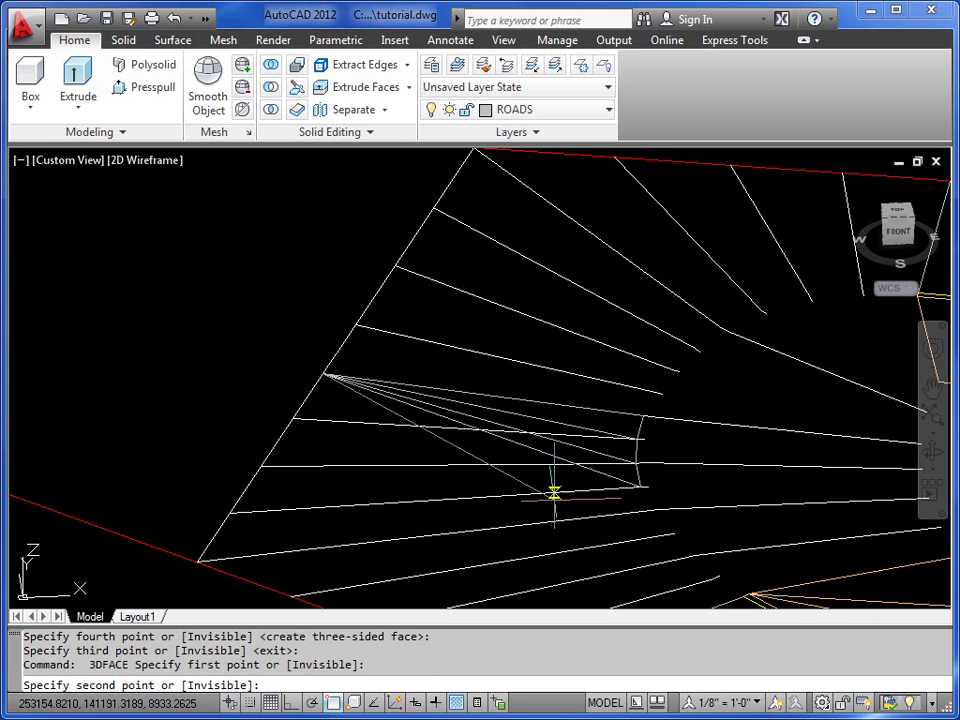
left_click(638, 488)
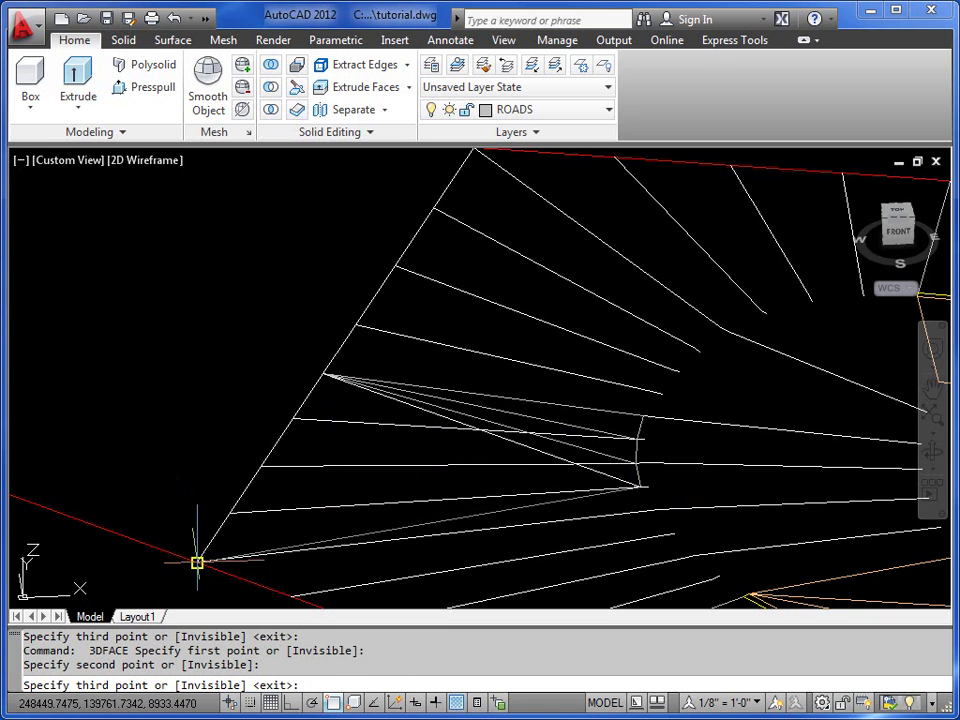
left_click(206, 559)
key("Return")
key("Return")
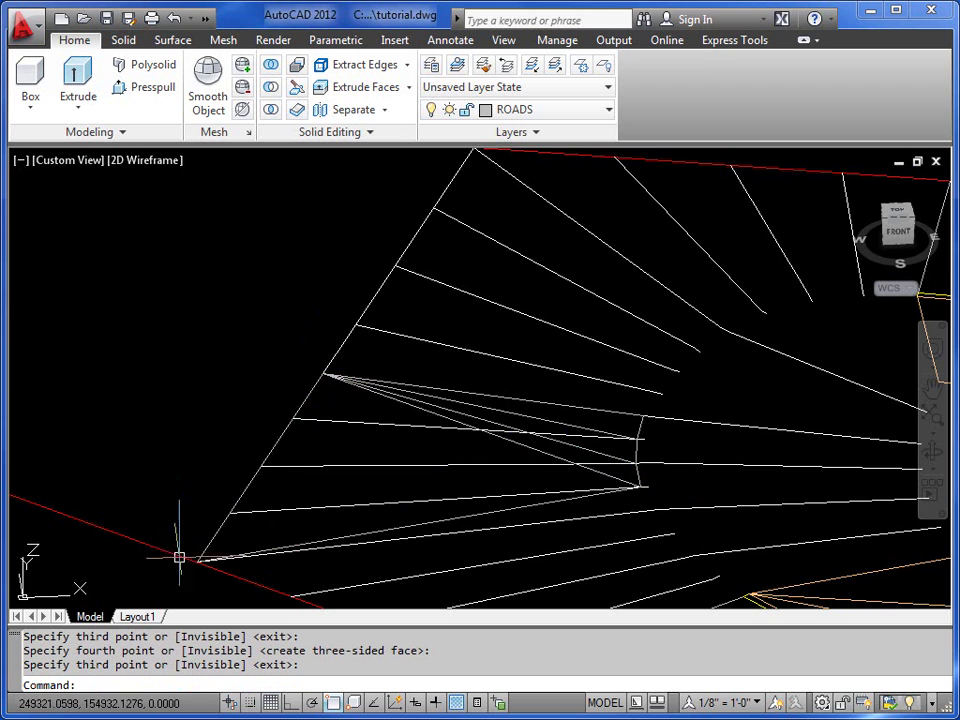
- Draw a triangular 3D face from the lower-left point to the kerb curve
middle_click_drag(328, 457, 289, 358)
key("Return")
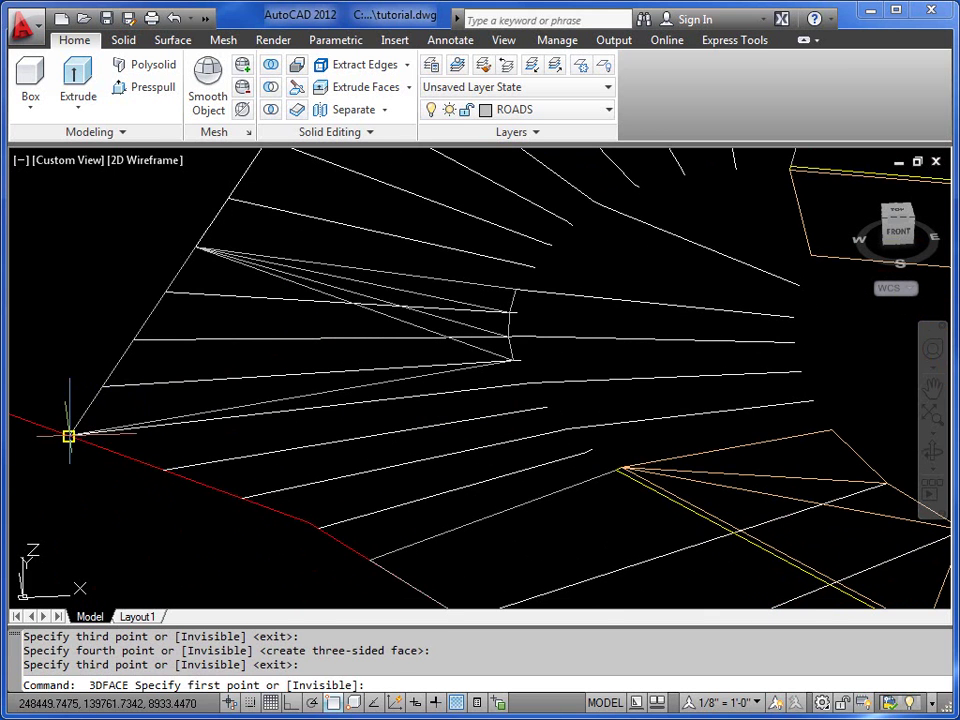
left_click(70, 434)
scroll(440, 380, "up", 3)
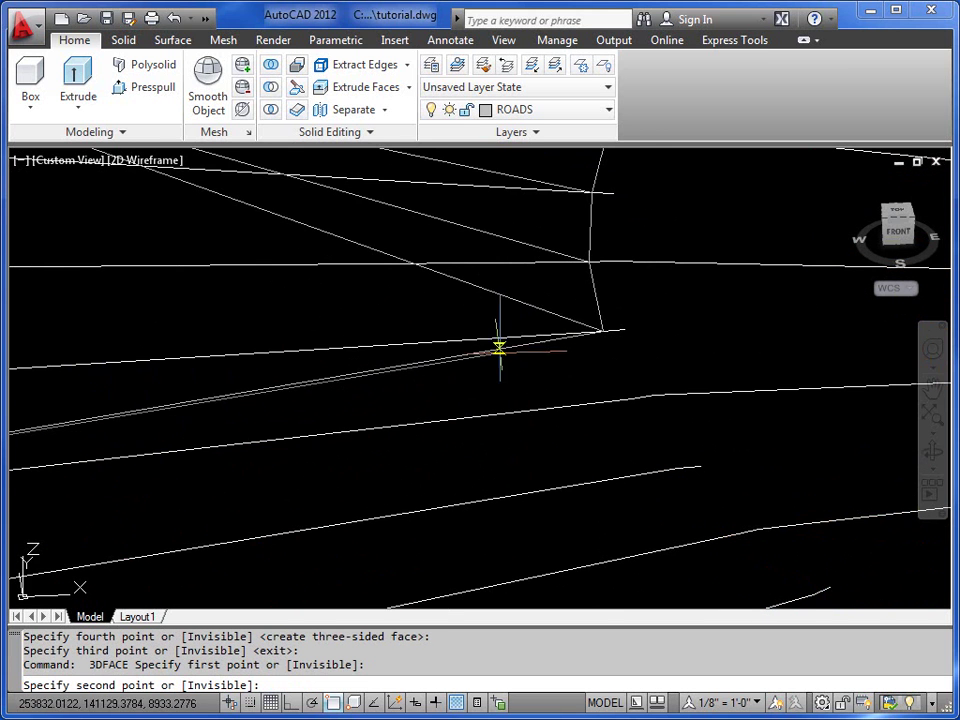
left_click(604, 330)
left_click(631, 401)
key("Return")
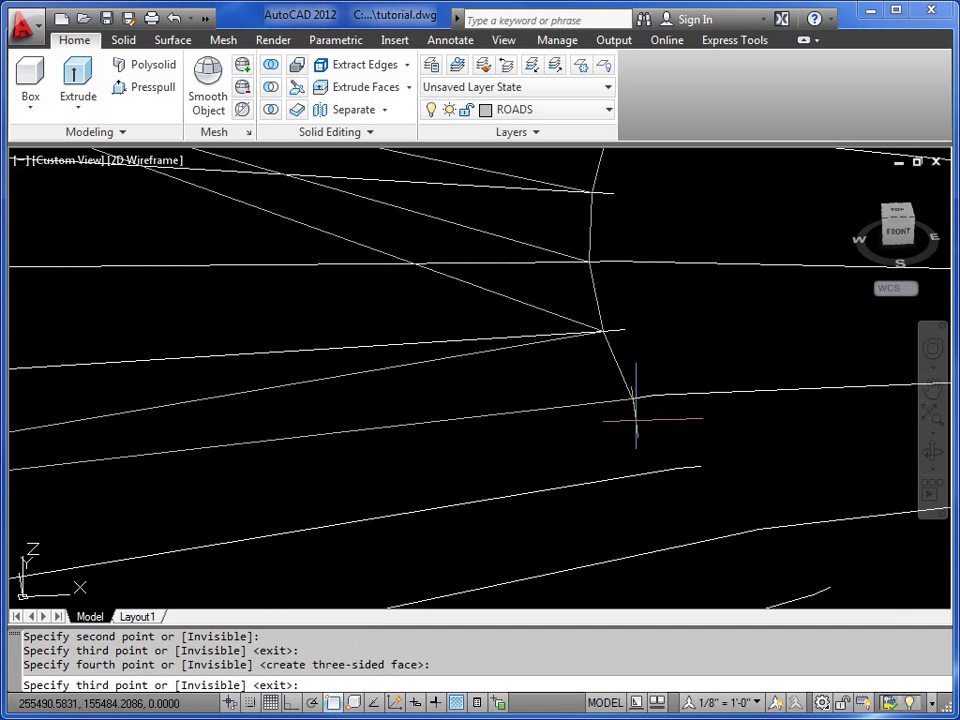
key("Return")
key("Return")
- Add triangular 3D faces between the lower curve vertices and the lower-left point
left_click(631, 401)
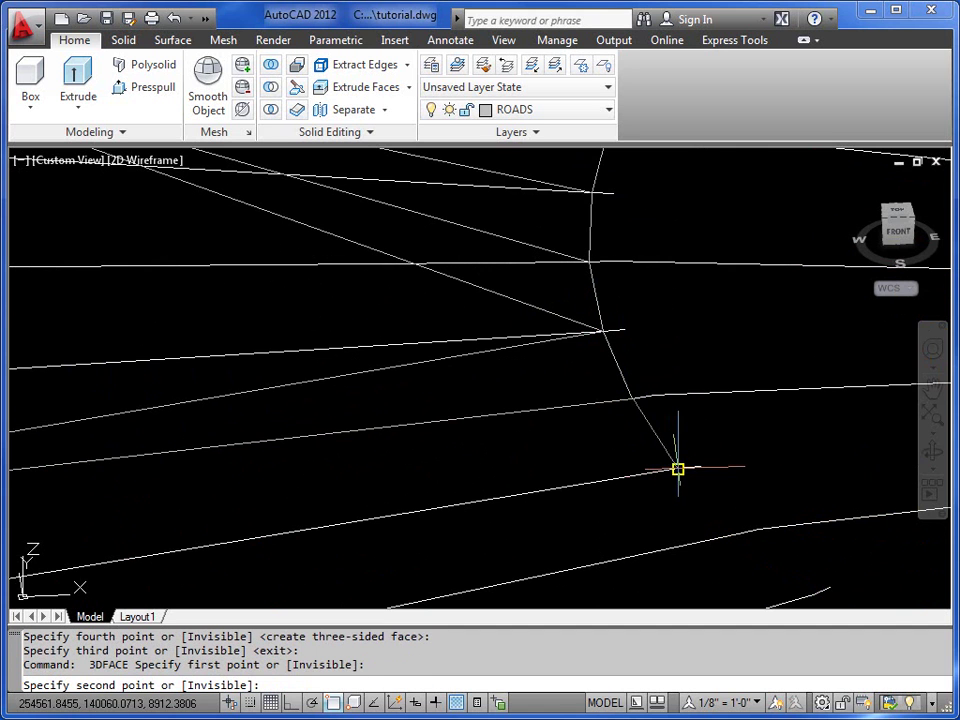
left_click(678, 467)
scroll(641, 485, "down", 3)
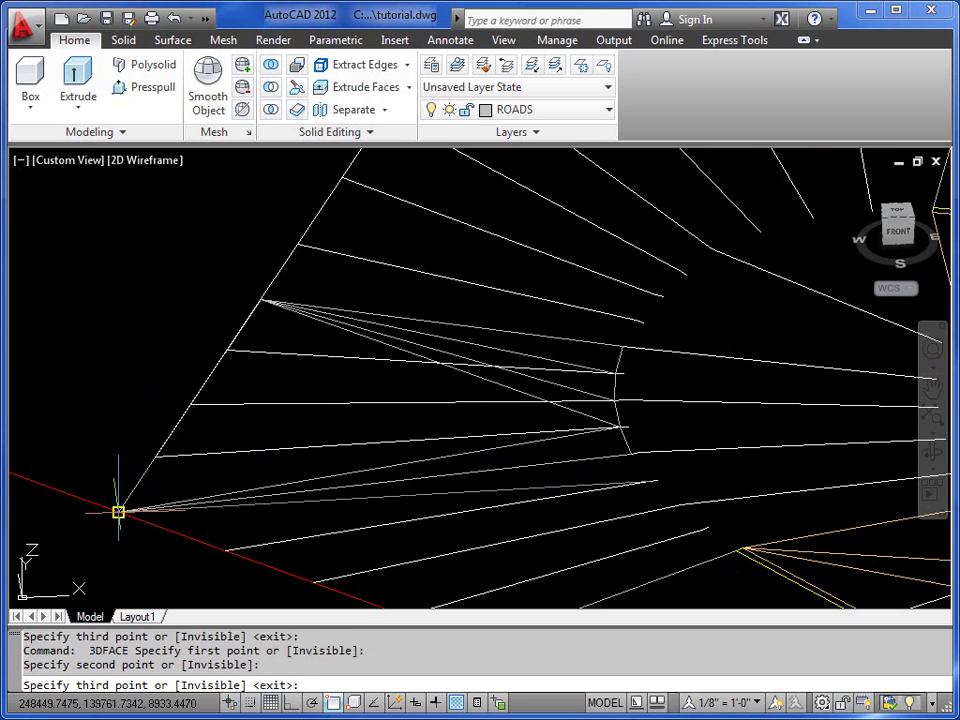
left_click(119, 511)
key("Return")
key("Return")
key("Return")
left_click(655, 481)
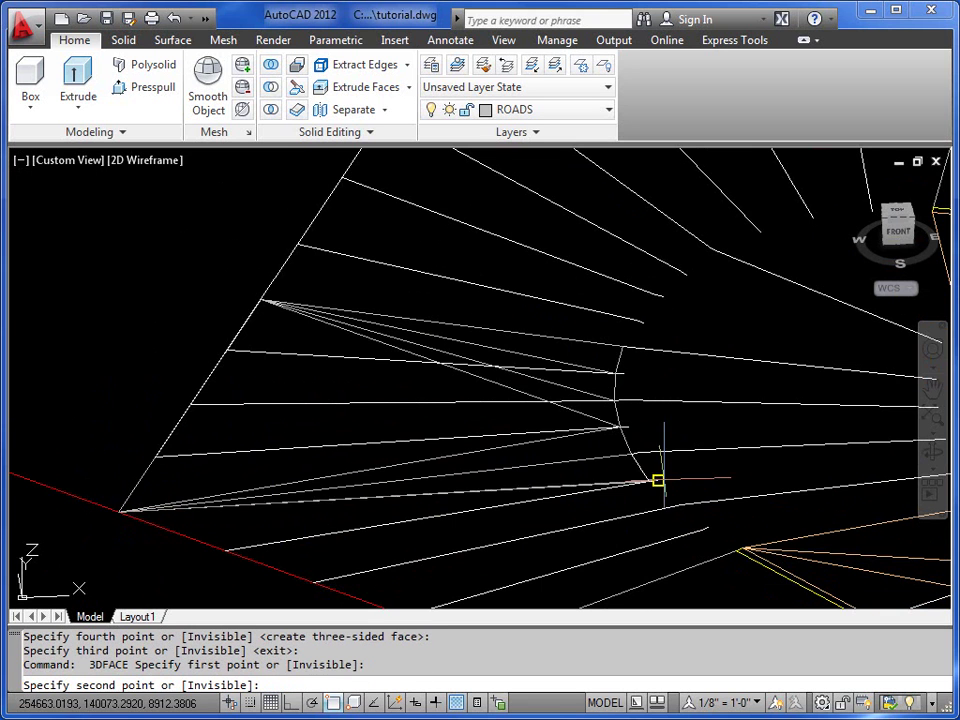
scroll(658, 472, "up", 3)
left_click(663, 470)
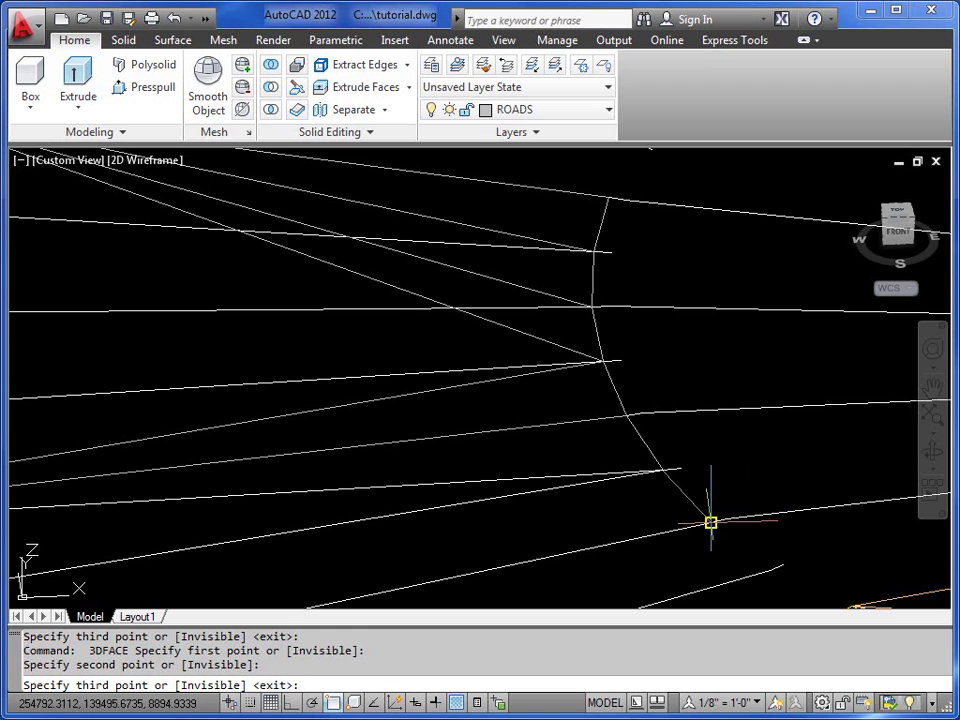
left_click(704, 522)
scroll(656, 515, "down", 2)
- Finish the pending face and add a four-sided 3D face from the lower-left point
left_click(656, 515)
key("Return")
key("Return")
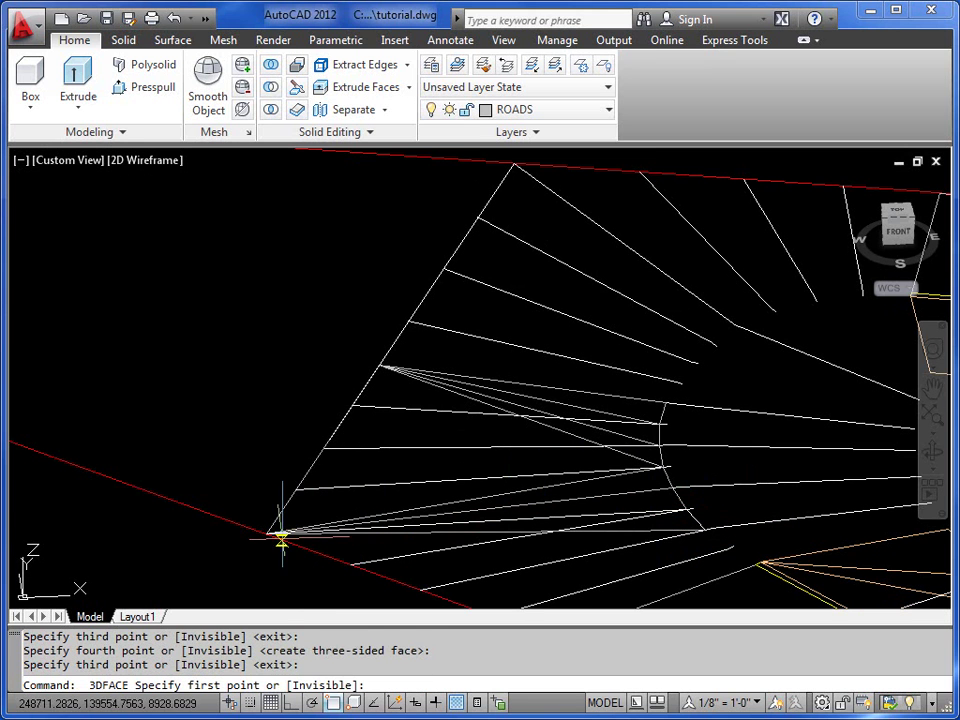
left_click(267, 533)
left_click(705, 530)
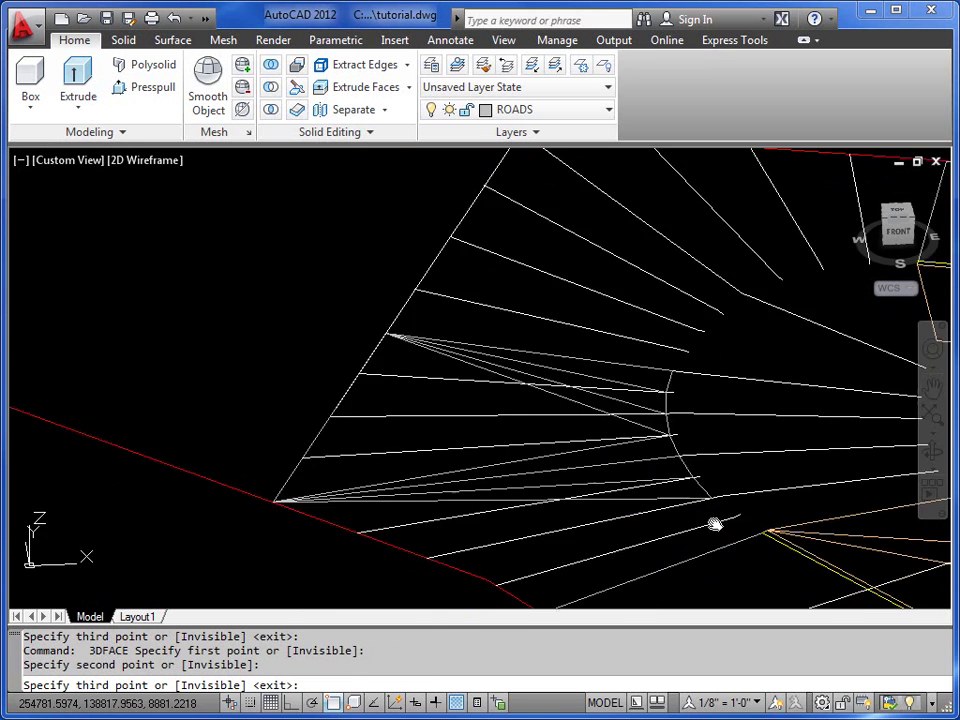
middle_click_drag(651, 567, 677, 407)
scroll(511, 420, "up", 2)
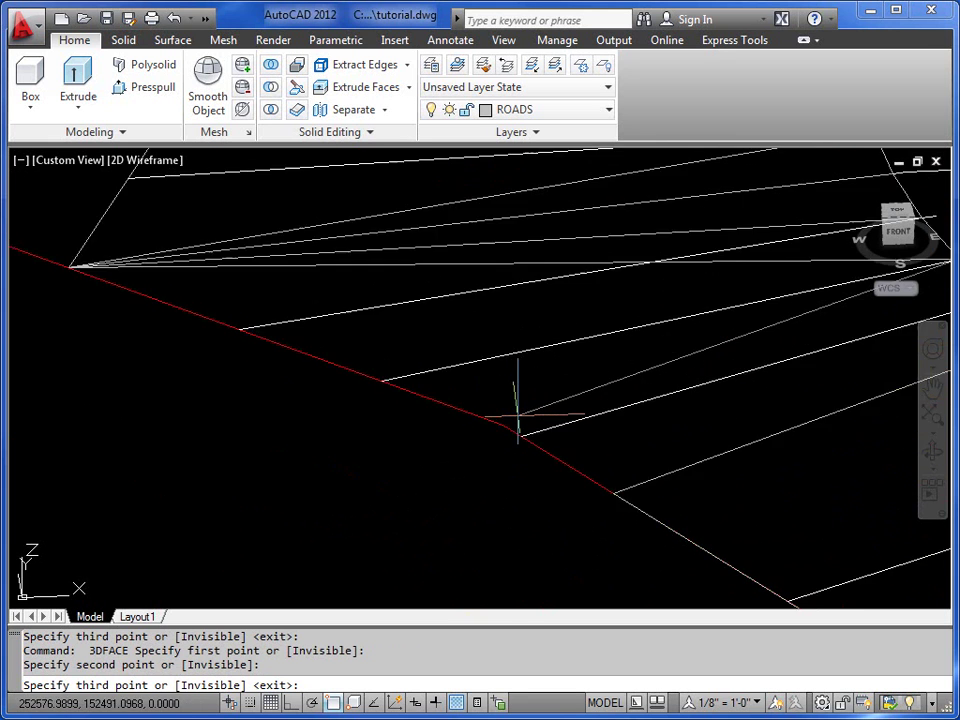
scroll(497, 429, "up", 2)
left_click(497, 430)
left_click(531, 431)
key("Return")
scroll(545, 441, "down", 4)
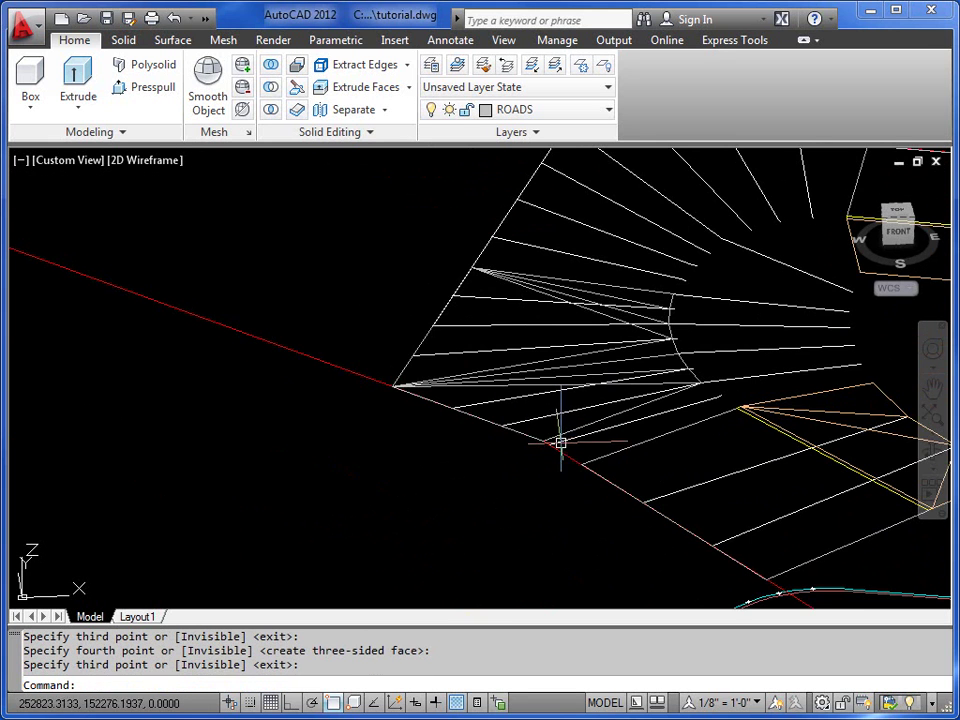
- Add a four-sided 3D face reaching the end of the kerb curve
key("Return")
left_click(574, 433)
scroll(707, 376, "up", 1)
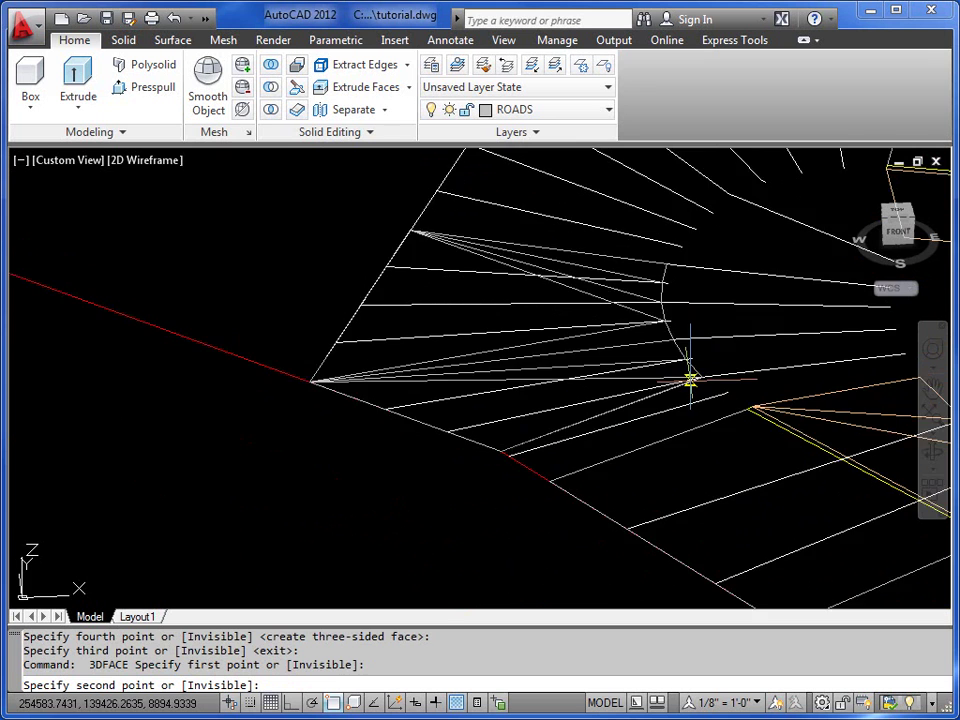
scroll(700, 380, "up", 2)
left_click(720, 377)
left_click(781, 425)
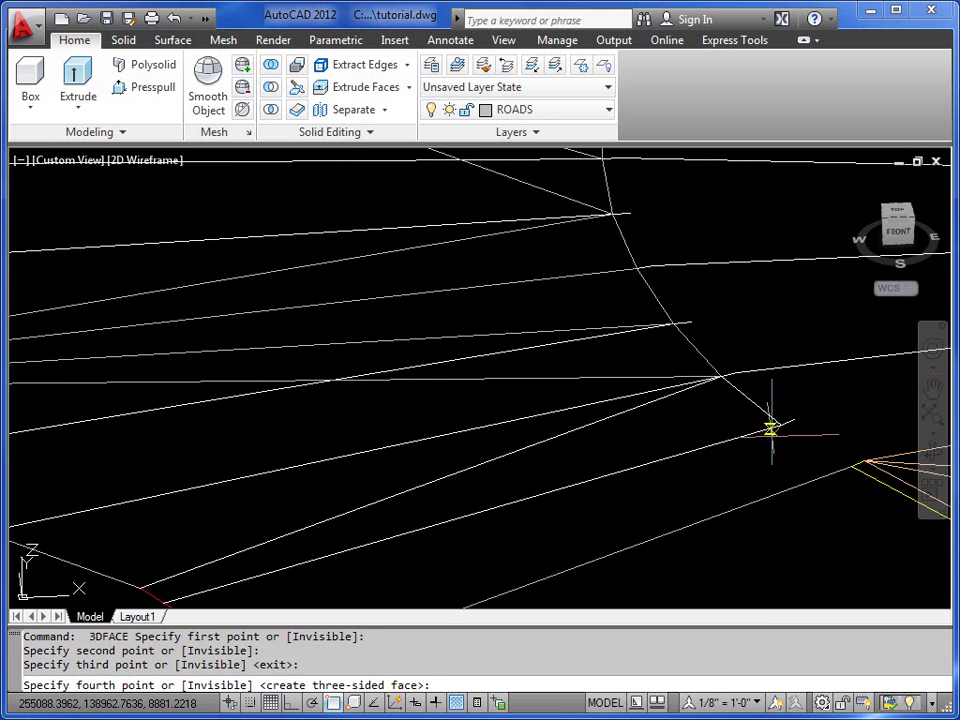
left_click(771, 429)
key("Return")
scroll(561, 489, "down", 3)
- Face the last gap from the pavement edge to the kerb end vertex, then show the layer list
key("Return")
scroll(311, 407, "up", 3)
left_click(163, 387)
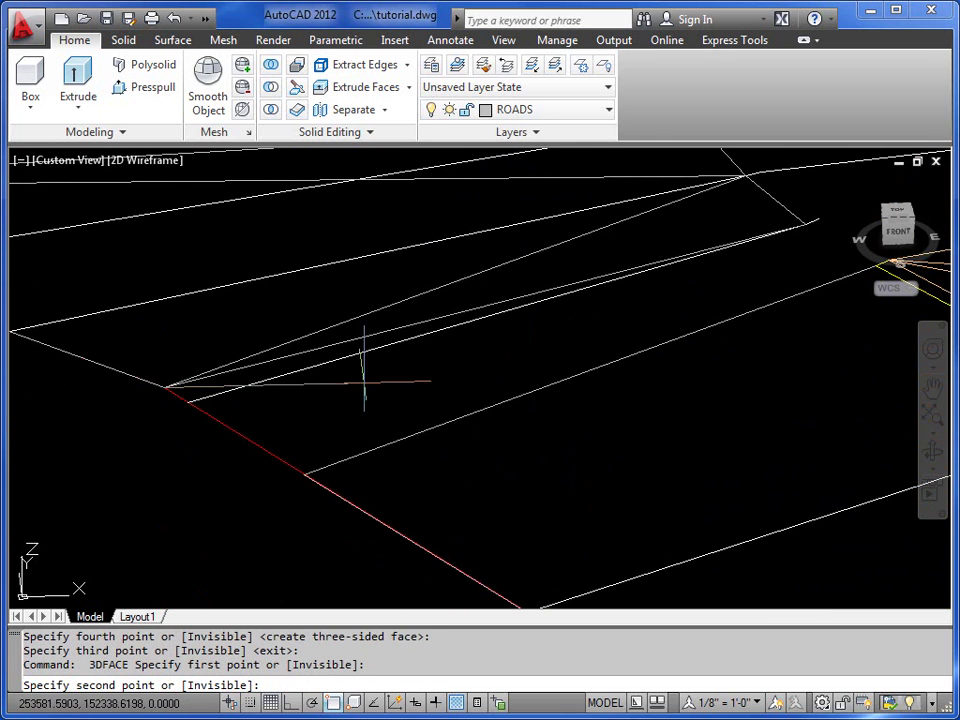
left_click(806, 223)
middle_click_drag(806, 223, 684, 336)
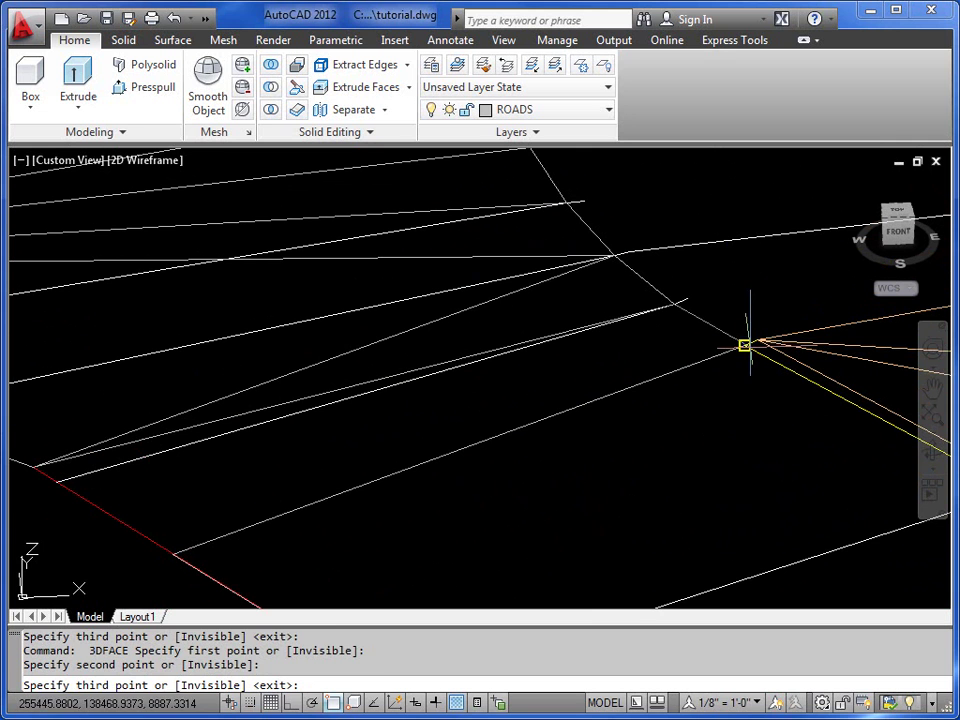
left_click(745, 344)
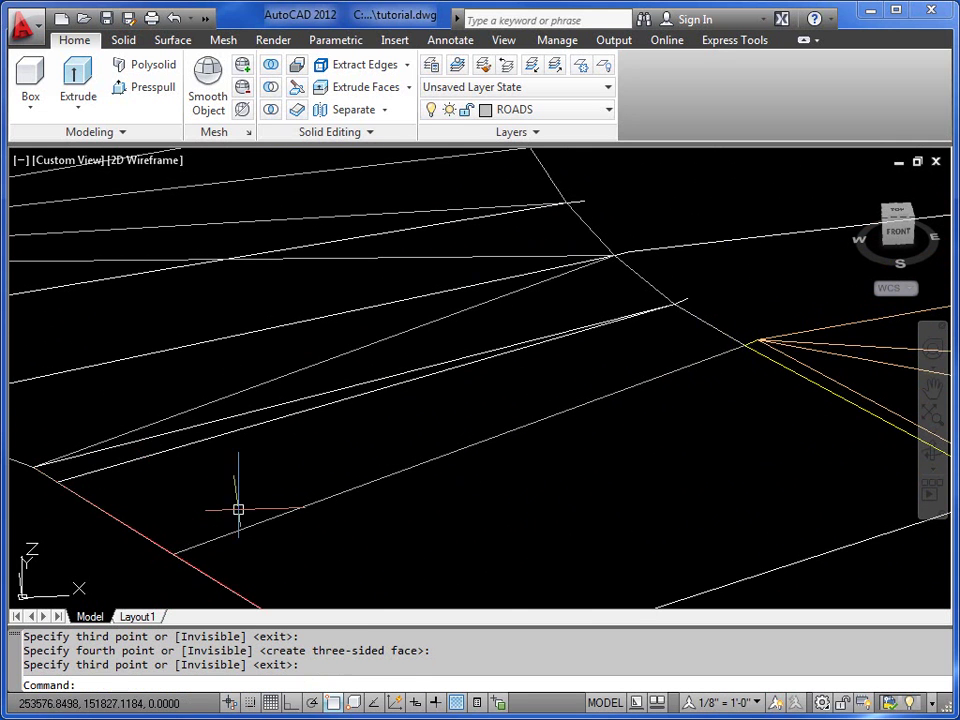
key("Return")
scroll(238, 510, "down", 5)
scroll(481, 470, "up", 2)
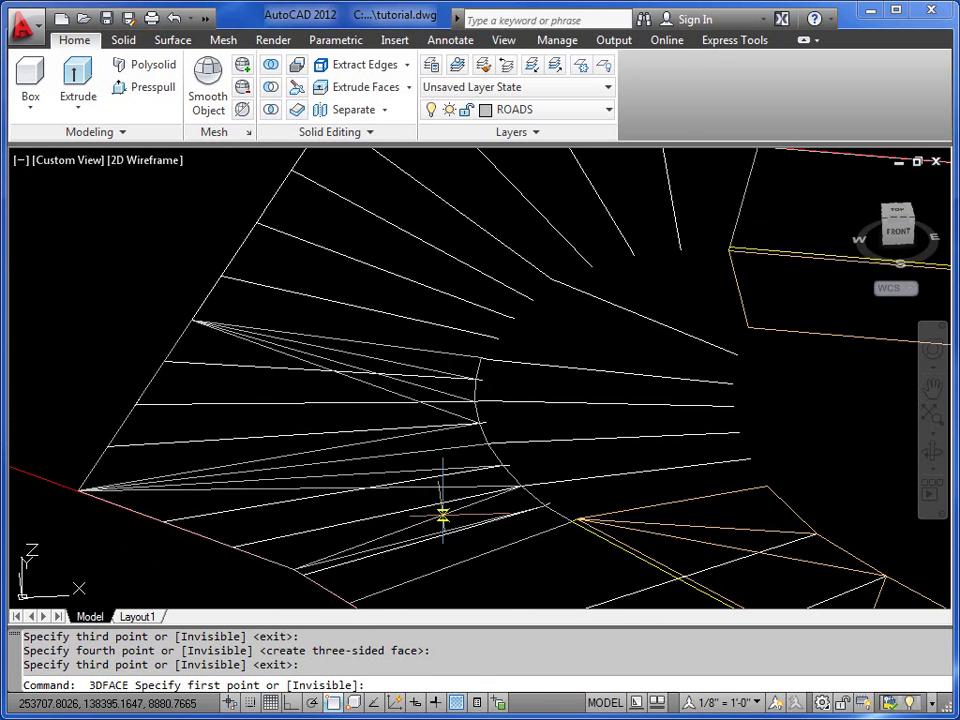
left_click(605, 110)
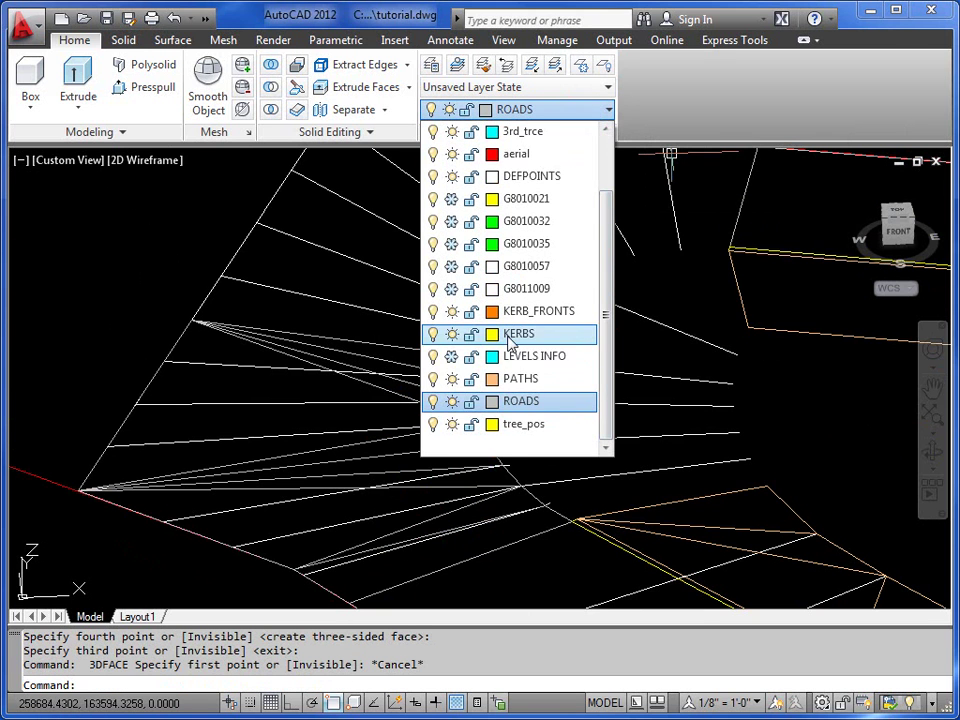
- Make KERBS the current layer and restart 3DFACE on the kerb curve
left_click(530, 334)
scroll(512, 453, "up", 2)
middle_click_drag(512, 453, 516, 382)
key("Escape")
key("Escape")
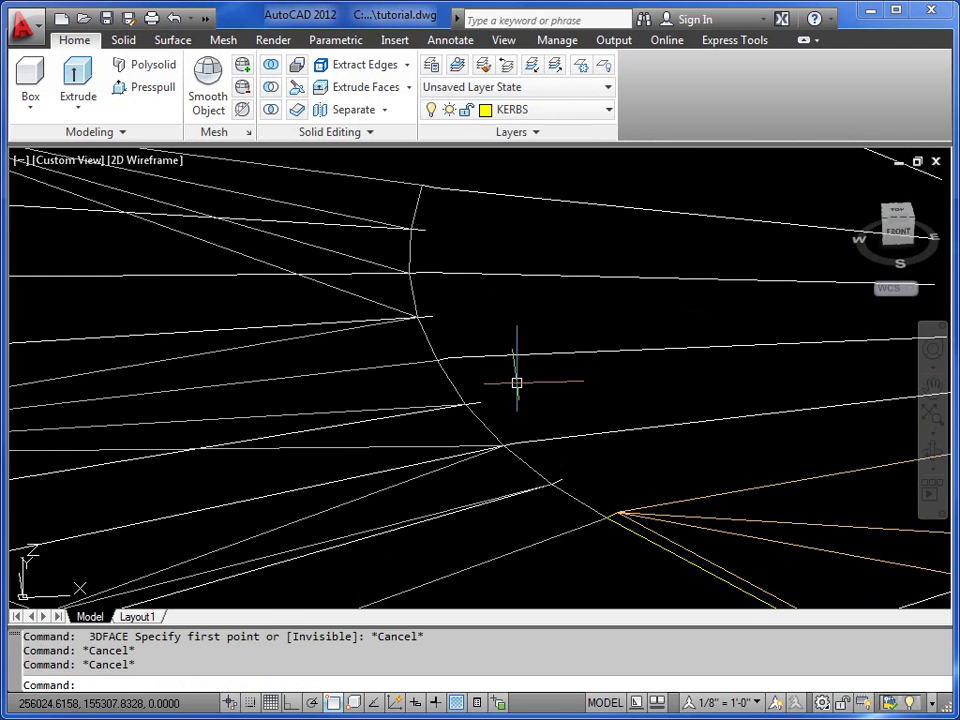
type("3f")
key("Return")
- Build kerb 3D faces from the arc's lower end partway up the curve
left_click(617, 513)
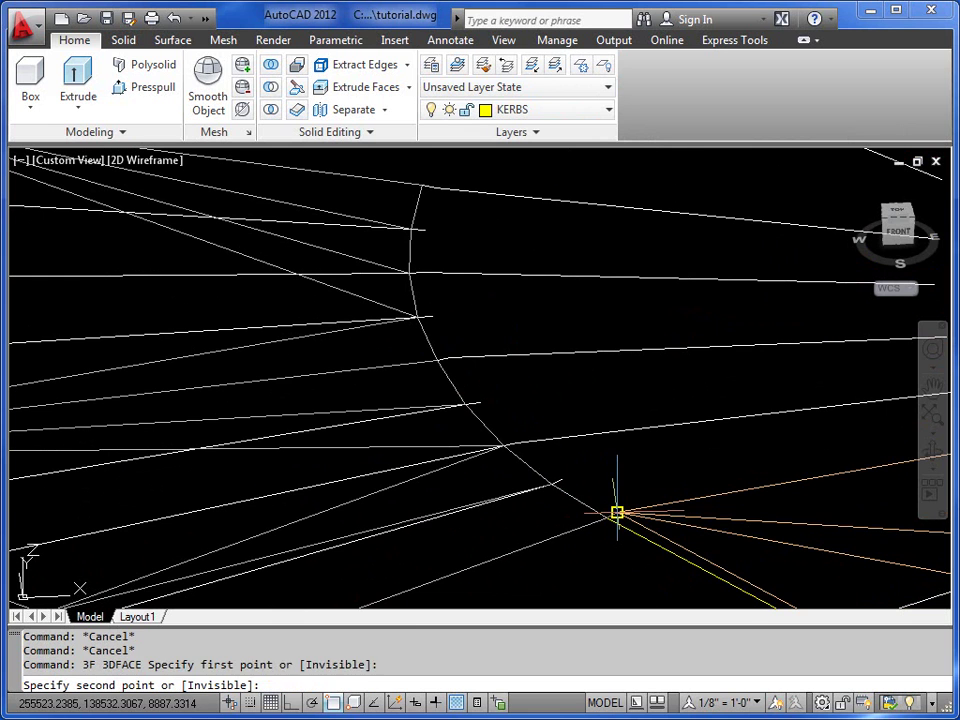
left_click(579, 477)
left_click(553, 484)
left_click(551, 485)
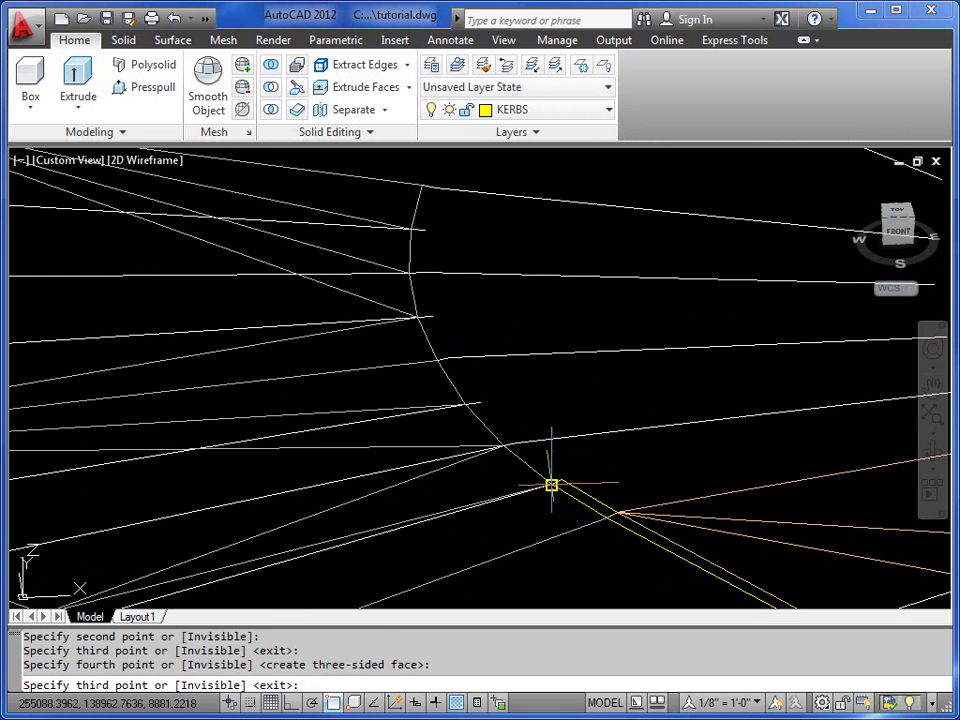
left_click(503, 446)
left_click(516, 443)
left_click(480, 403)
left_click(466, 403)
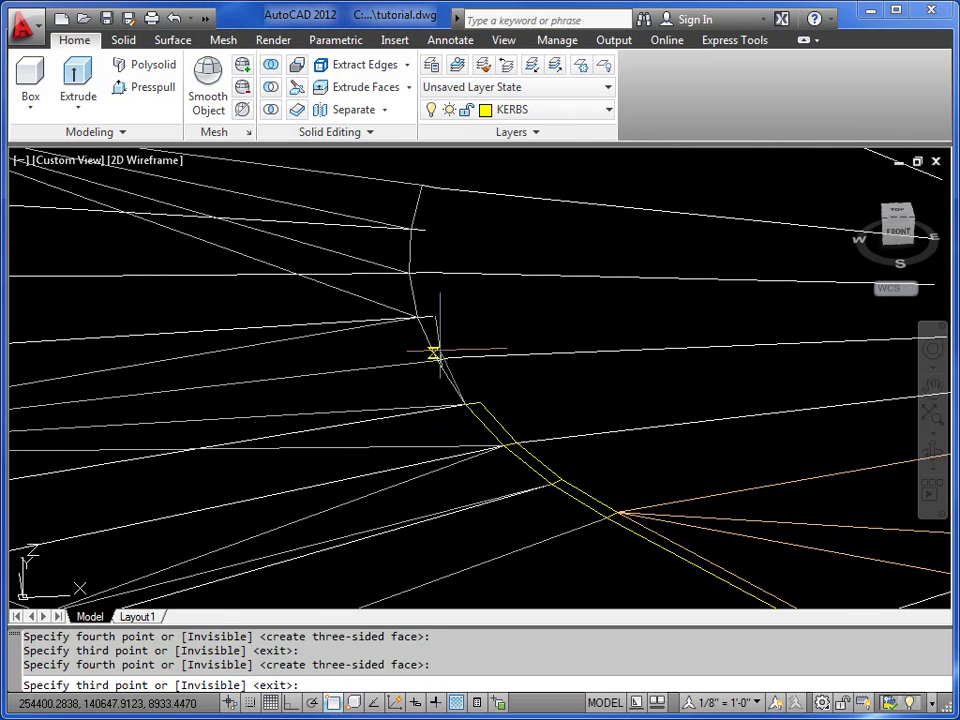
left_click(447, 360)
left_click(437, 360)
- Extend the kerb face strip to the top end of the arc
left_click(428, 318)
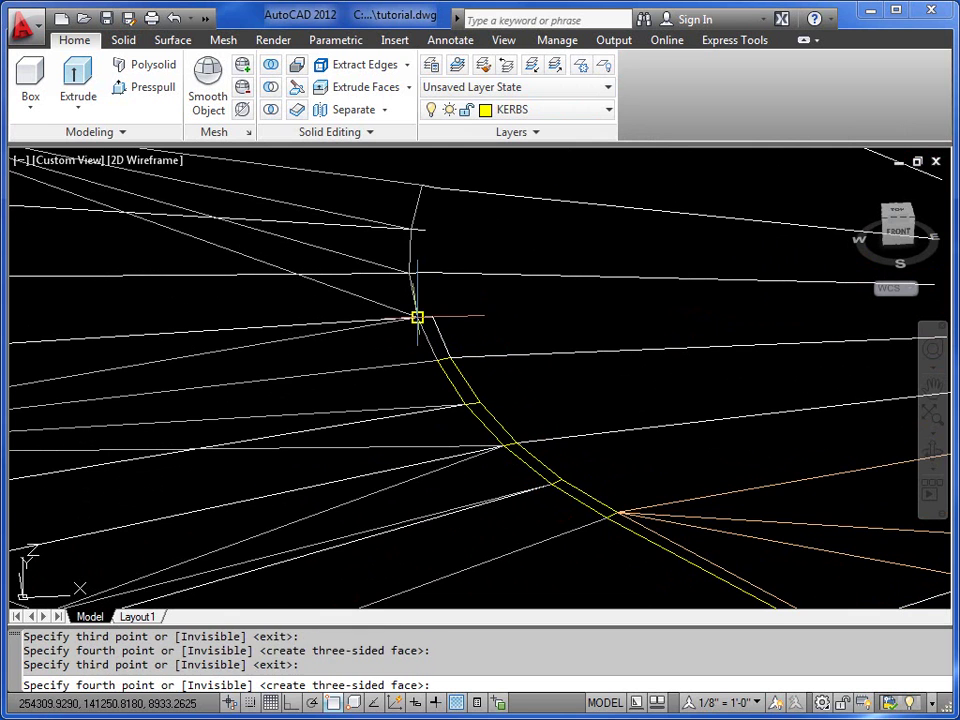
left_click(418, 318)
left_click(422, 270)
left_click(410, 270)
left_click(424, 228)
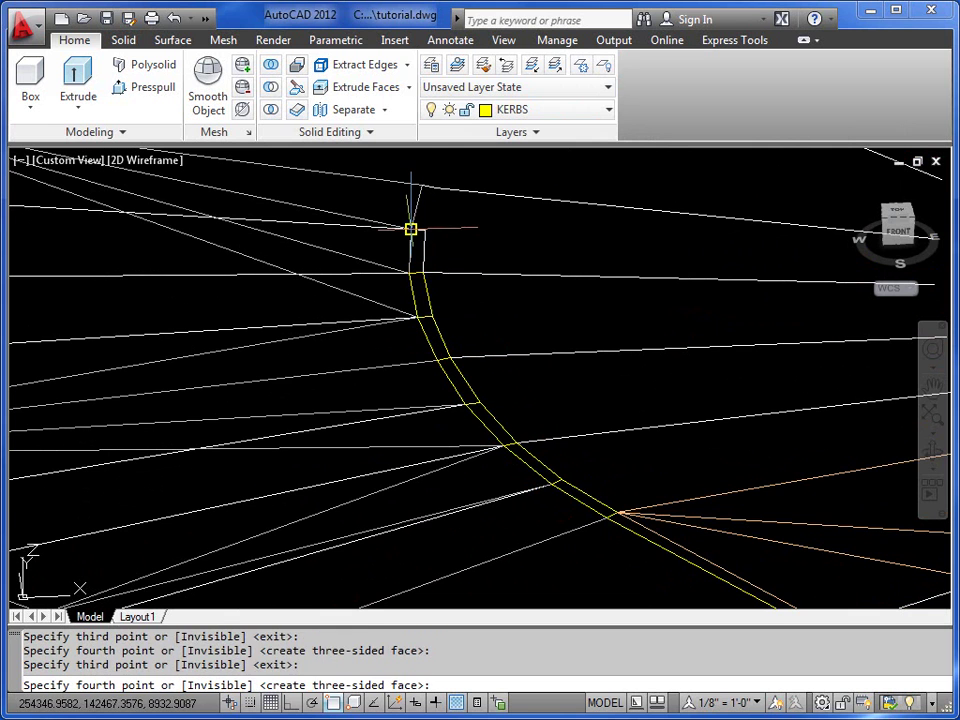
left_click(410, 229)
left_click(408, 183)
left_click(422, 182)
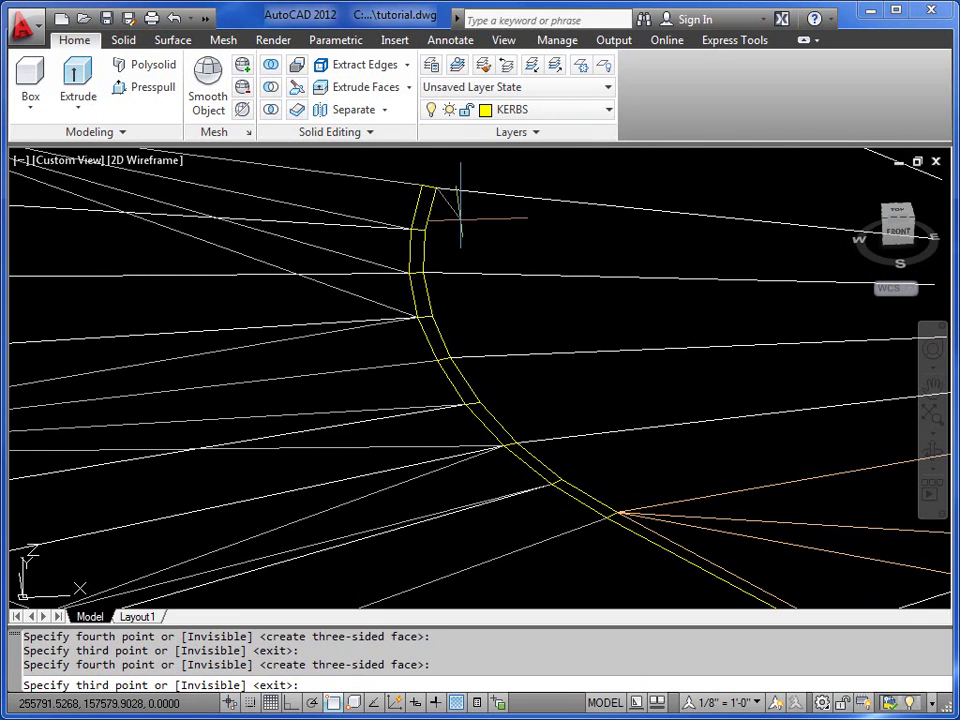
key("Return")
scroll(512, 272, "down", 3)
- Make PATHS the current layer and start 3DFACE with 3F
left_click(581, 112)
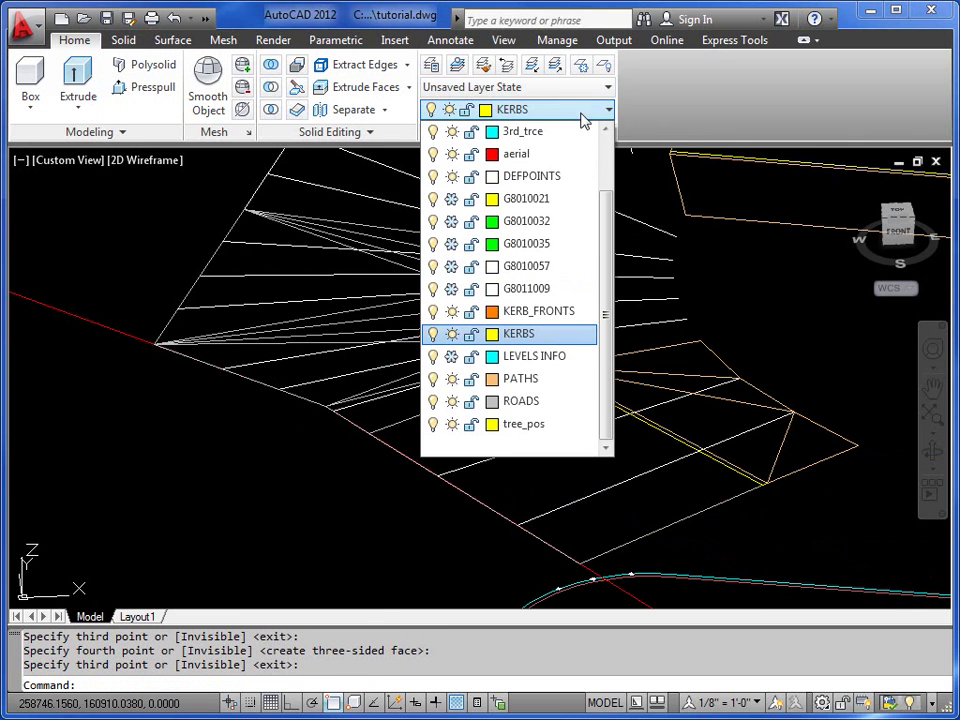
left_click(555, 379)
scroll(565, 370, "up", 4)
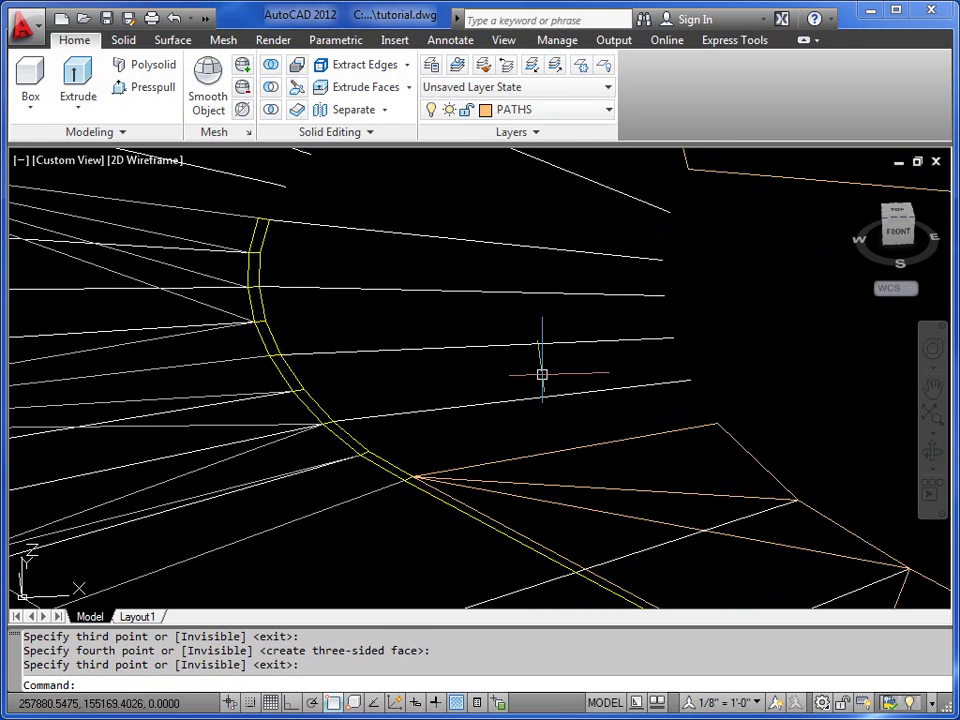
key("Escape")
key("Escape")
type("3F")
key("Return")
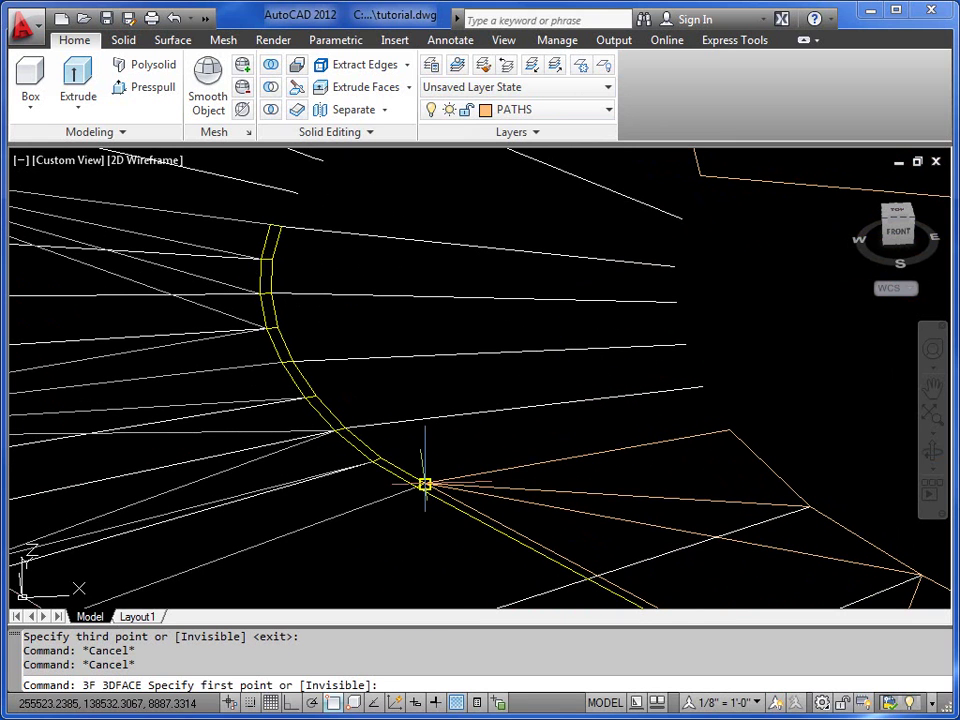
- Draw a triangular and a four-sided footpath face from the kerb end to the outer corner
left_click(424, 484)
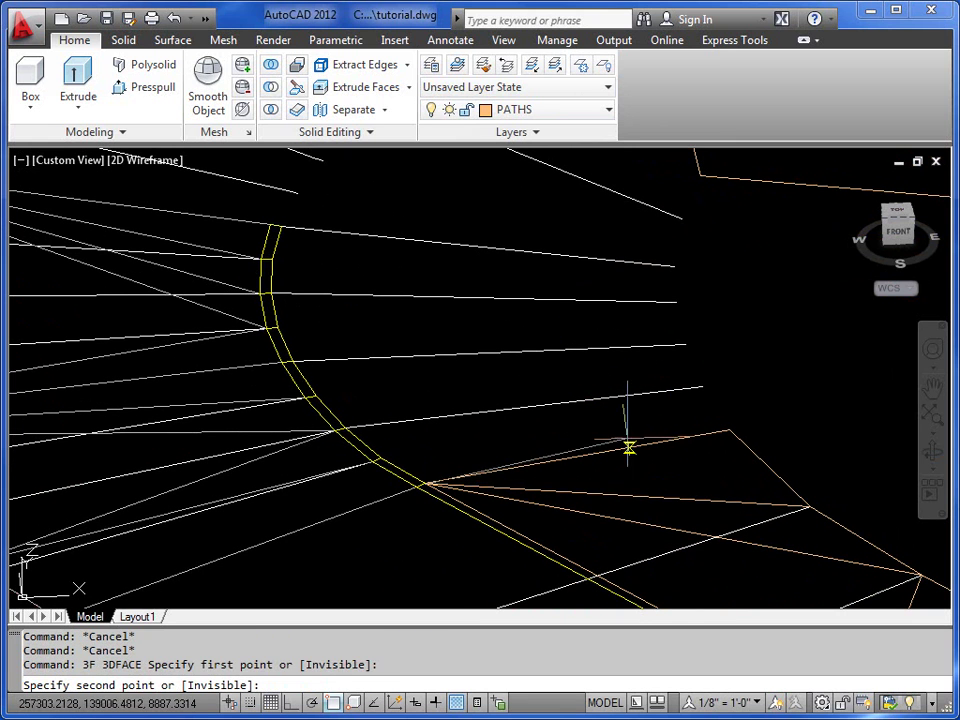
left_click(729, 431)
left_click(381, 458)
key("Return")
key("Return")
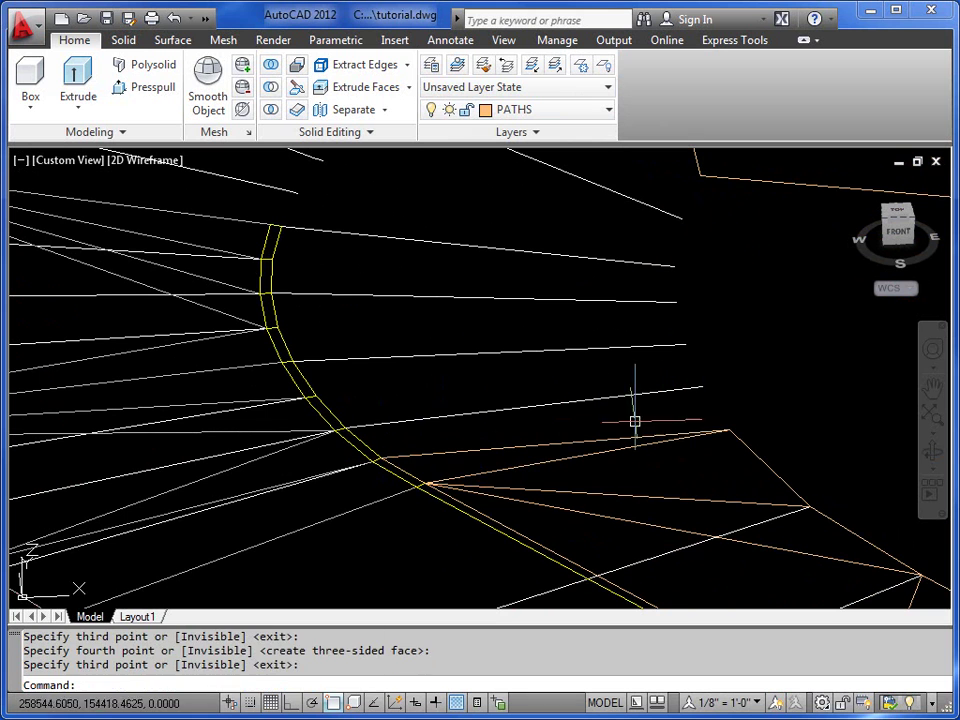
key("Return")
left_click(729, 431)
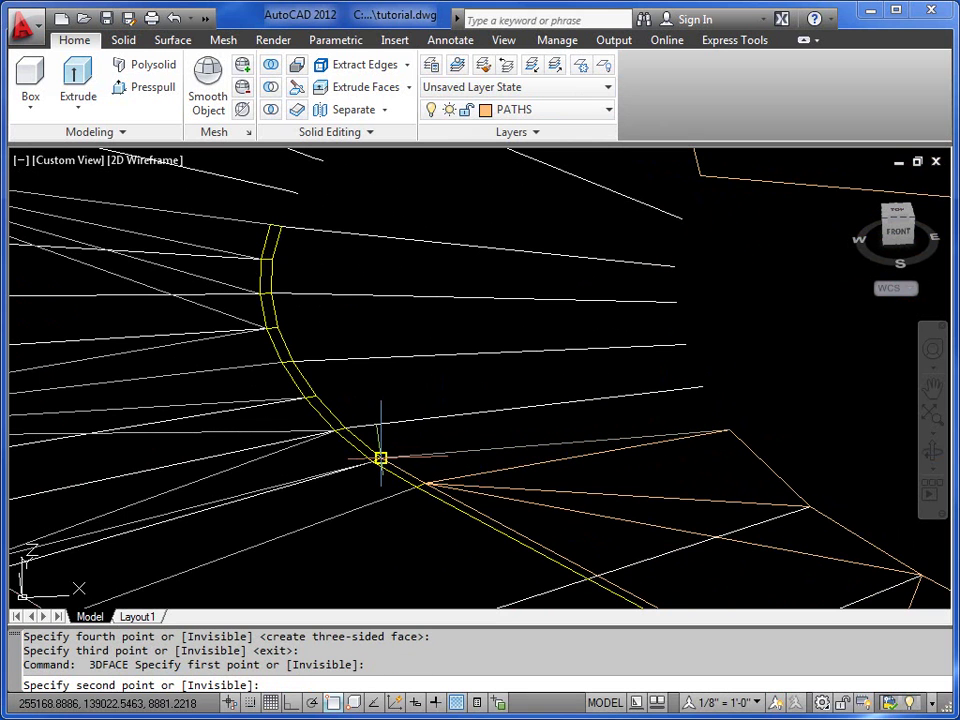
left_click(380, 457)
left_click(345, 428)
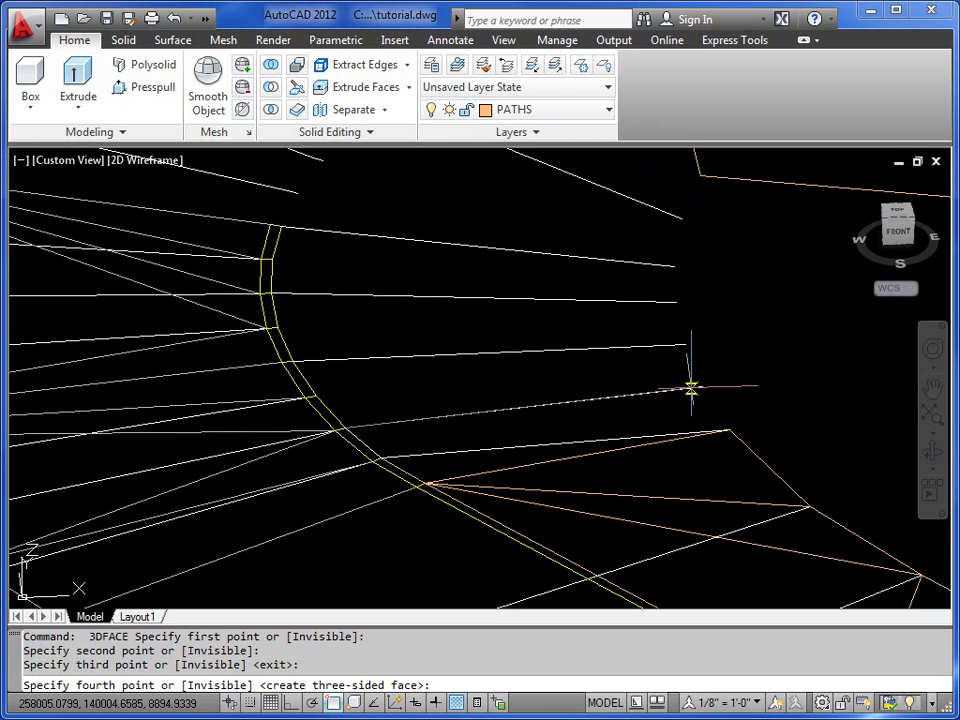
left_click(702, 387)
key("Return")
- Add footpath faces linking further kerb arc points to the outer pavement line ends
key("Return")
left_click(700, 387)
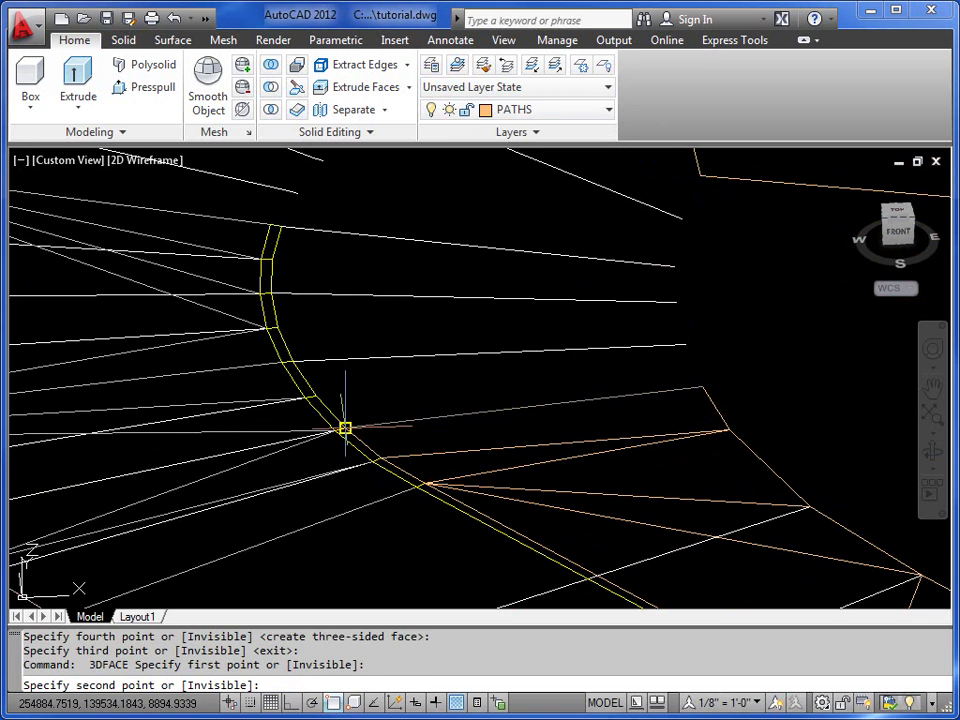
left_click(345, 428)
left_click(315, 396)
left_click(701, 387)
key("Return")
key("Return")
left_click(701, 387)
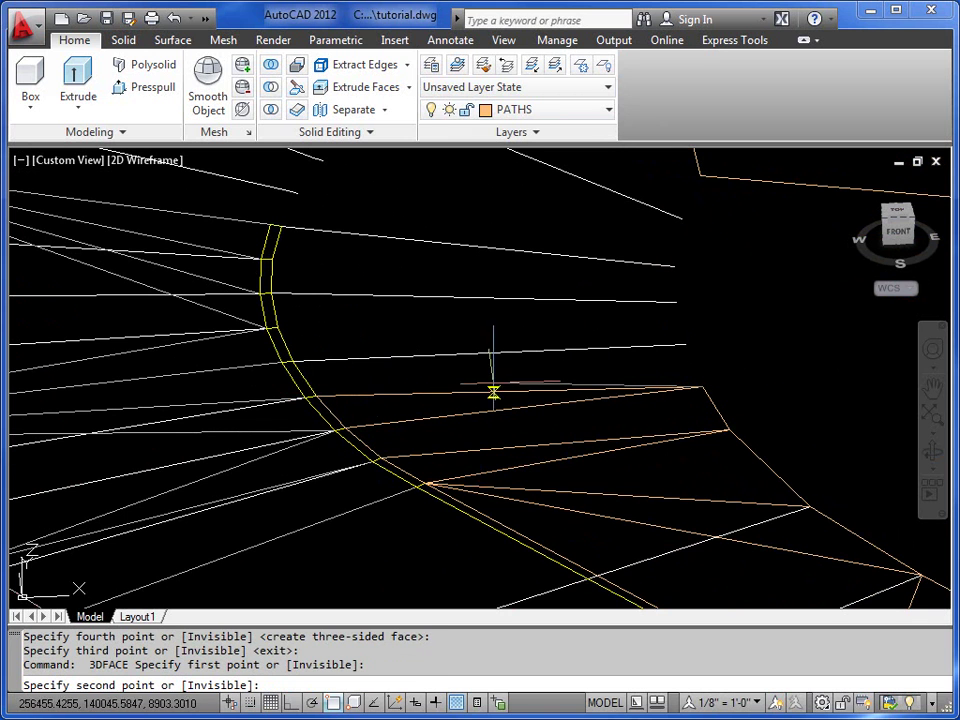
left_click(315, 396)
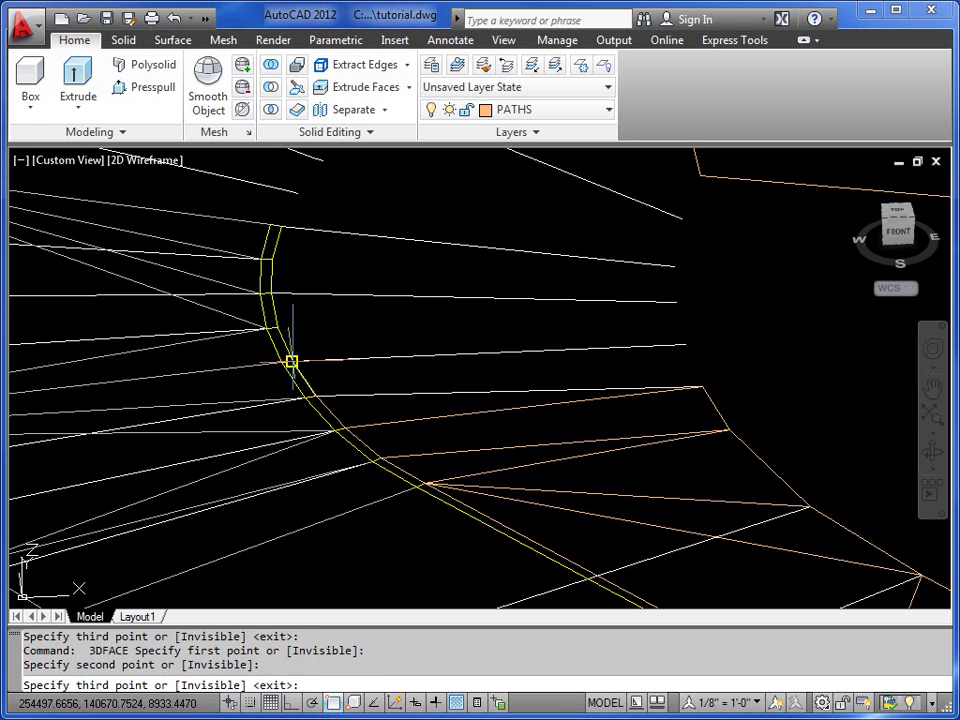
left_click(291, 361)
left_click(685, 344)
key("Return")
key("Return")
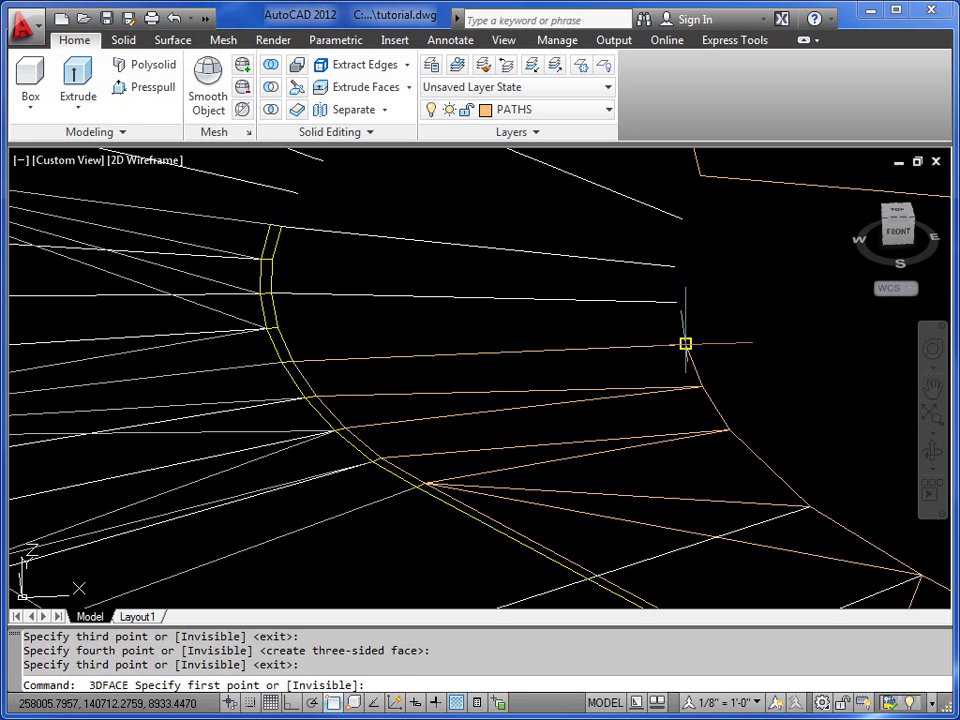
left_click(685, 344)
left_click(277, 328)
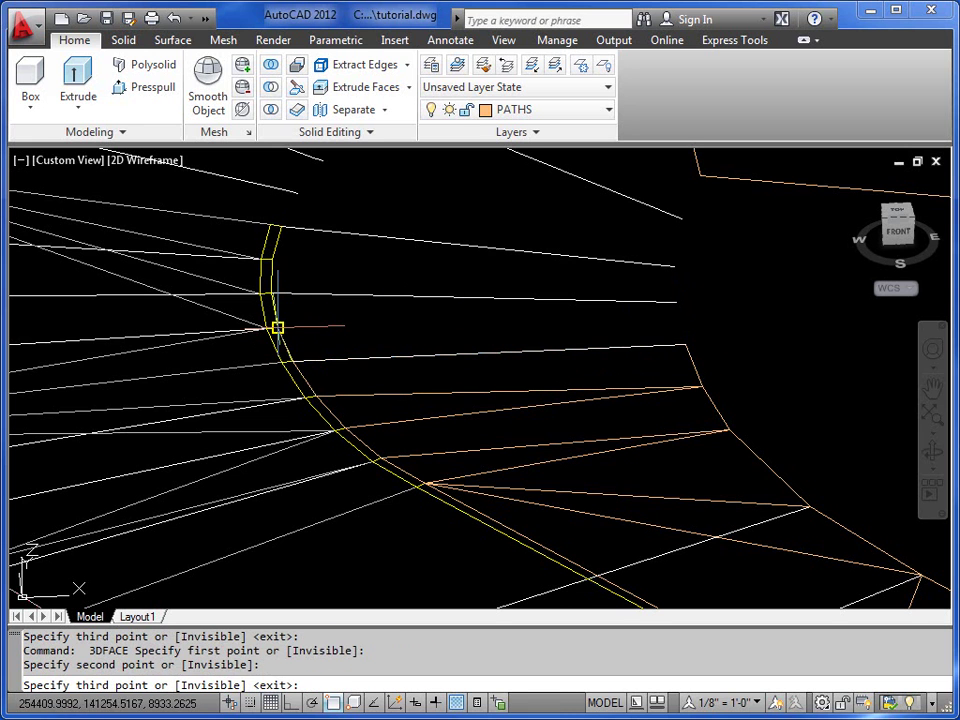
left_click(277, 328)
key("Return")
key("Return")
key("Return")
- Fill the remaining footpath band with faces up to the arc's top end
left_click(685, 344)
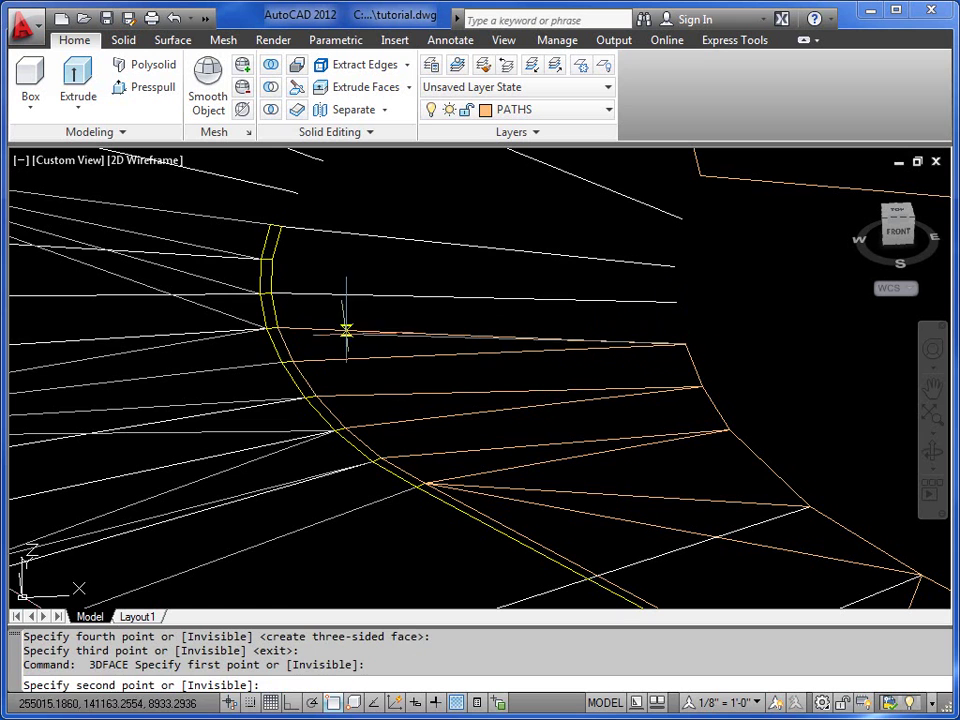
left_click(277, 328)
left_click(290, 291)
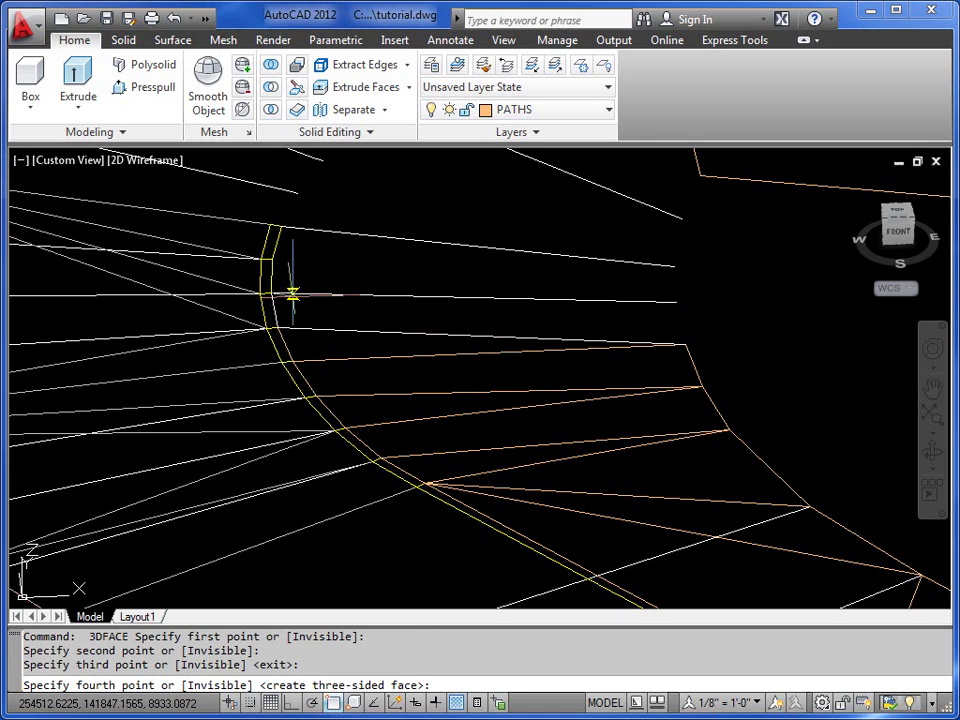
left_click(676, 302)
key("Return")
key("Return")
left_click(676, 302)
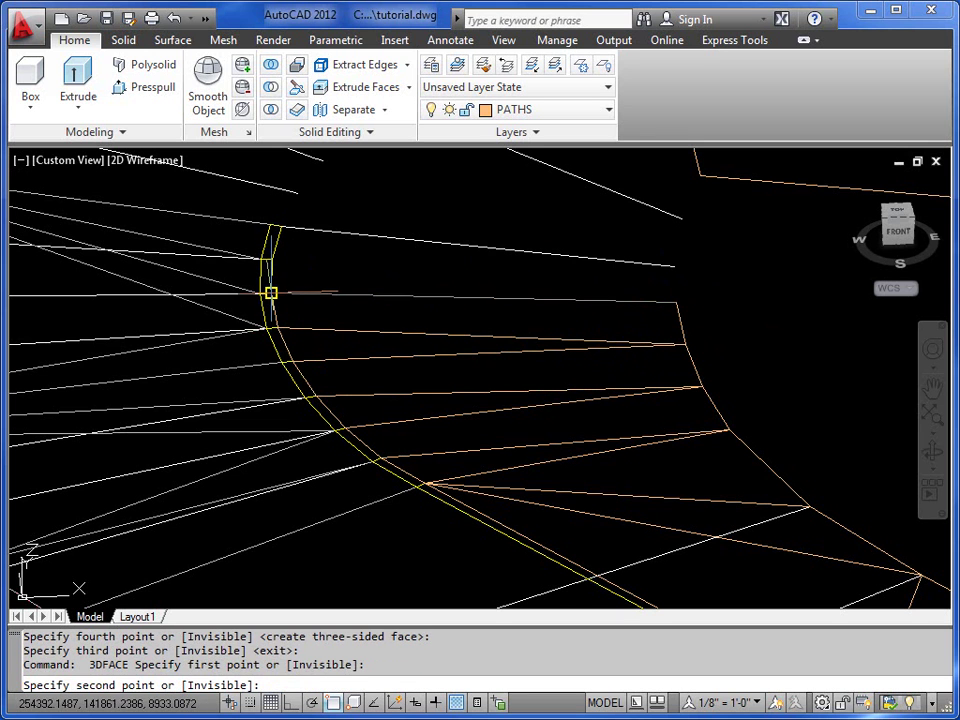
left_click(272, 291)
left_click(272, 260)
key("Return")
key("Return")
key("Return")
left_click(677, 300)
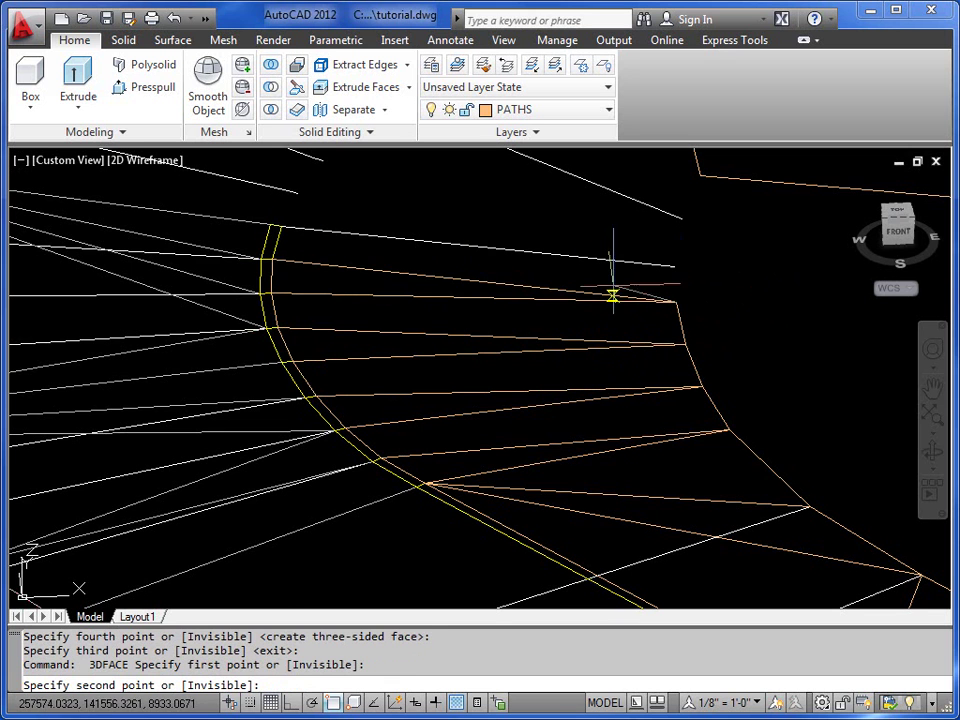
left_click(272, 257)
left_click(279, 223)
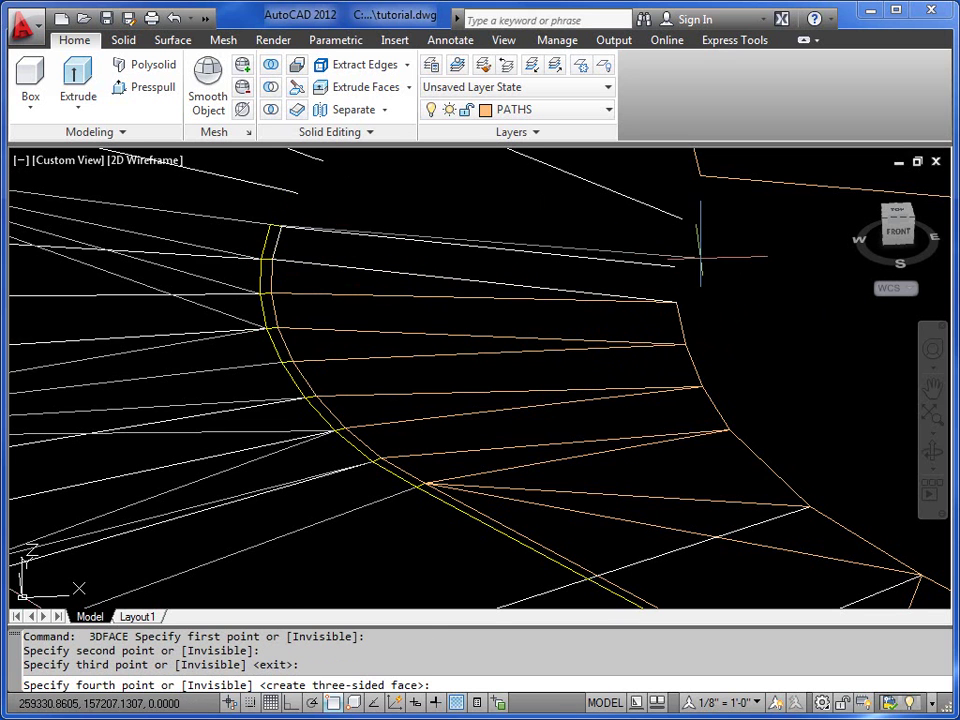
key("Return")
key("Return")
- Draw two triangular PATHS faces from the path endpoint to the kerb arc's top end
scroll(681, 285, "down", 3)
middle_click_drag(701, 317, 692, 471)
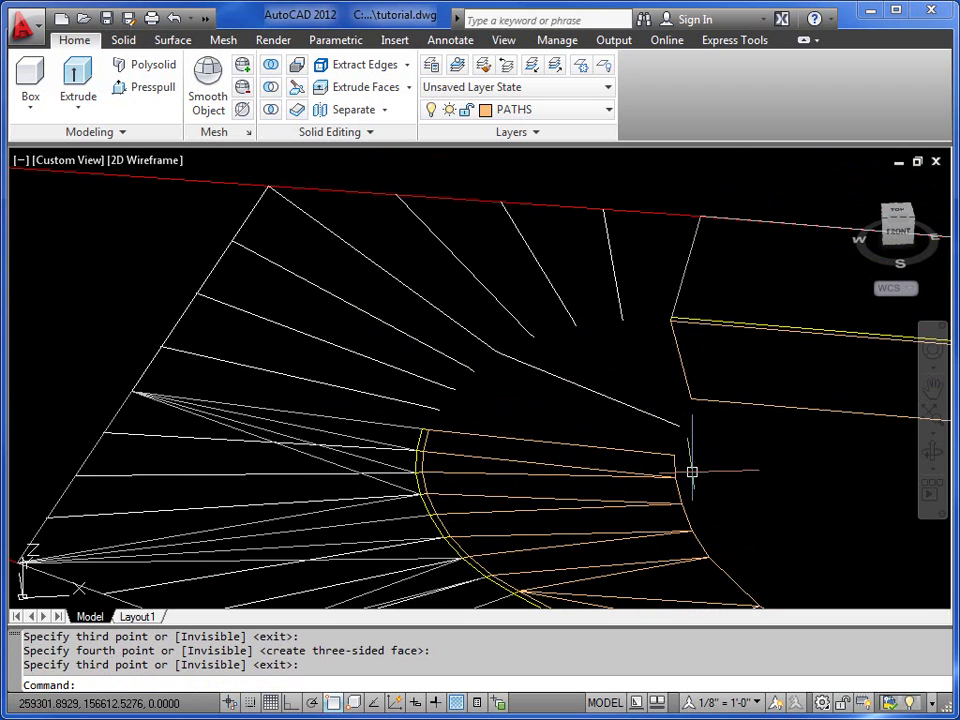
scroll(619, 452, "up", 2)
key("Return")
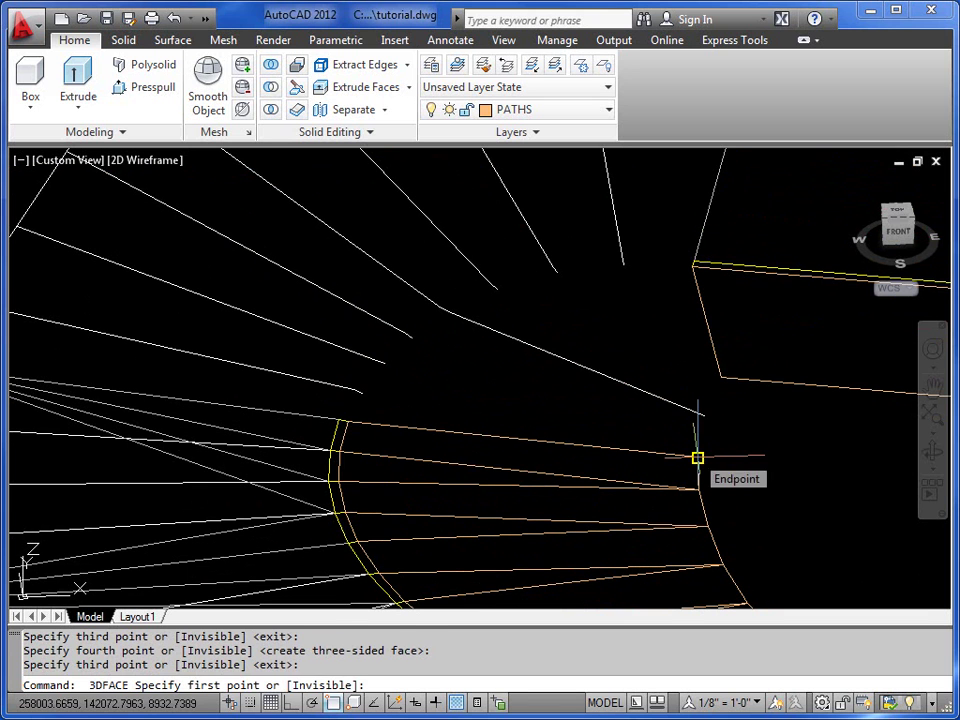
left_click(697, 457)
left_click(347, 421)
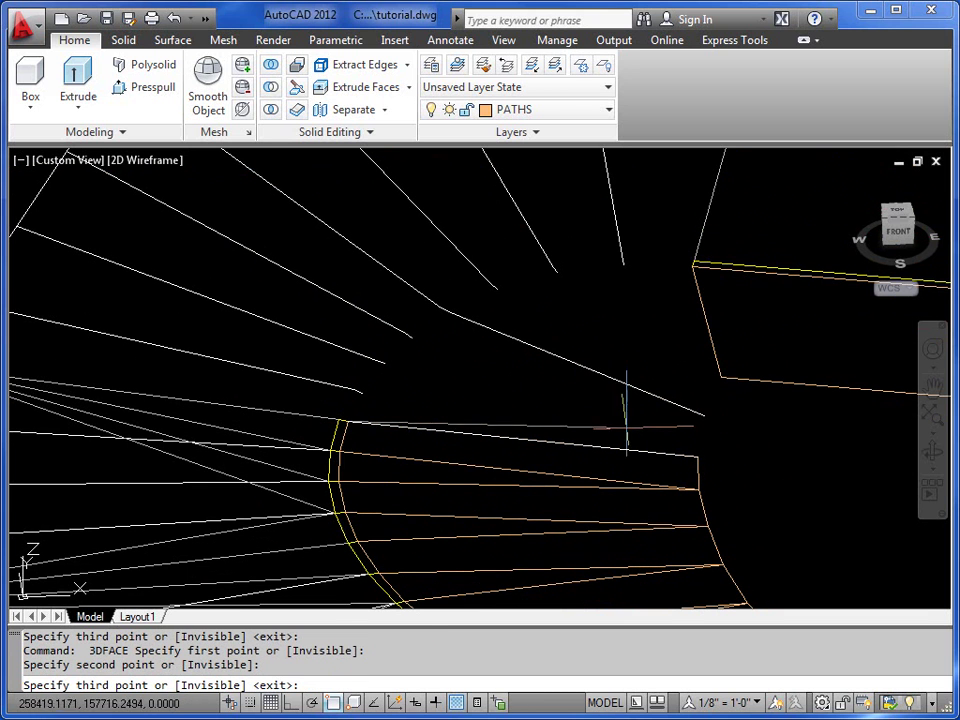
left_click(703, 414)
key("Return")
key("Return")
- Add two more triangular faces stepping up the arc from its top end
key("Return")
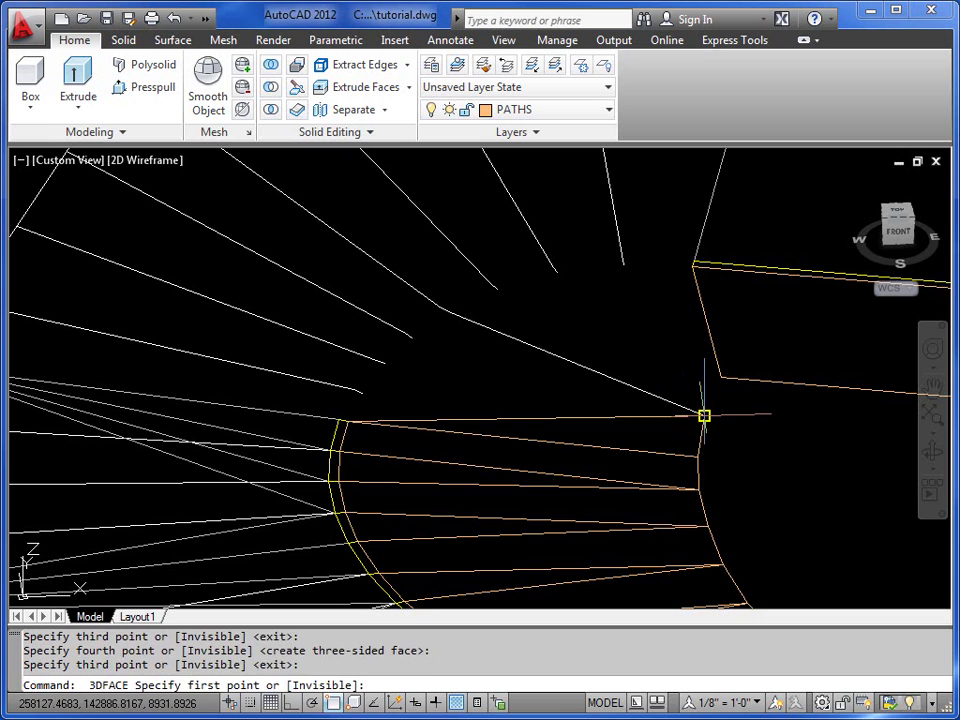
left_click(703, 414)
left_click(348, 421)
left_click(362, 393)
key("Return")
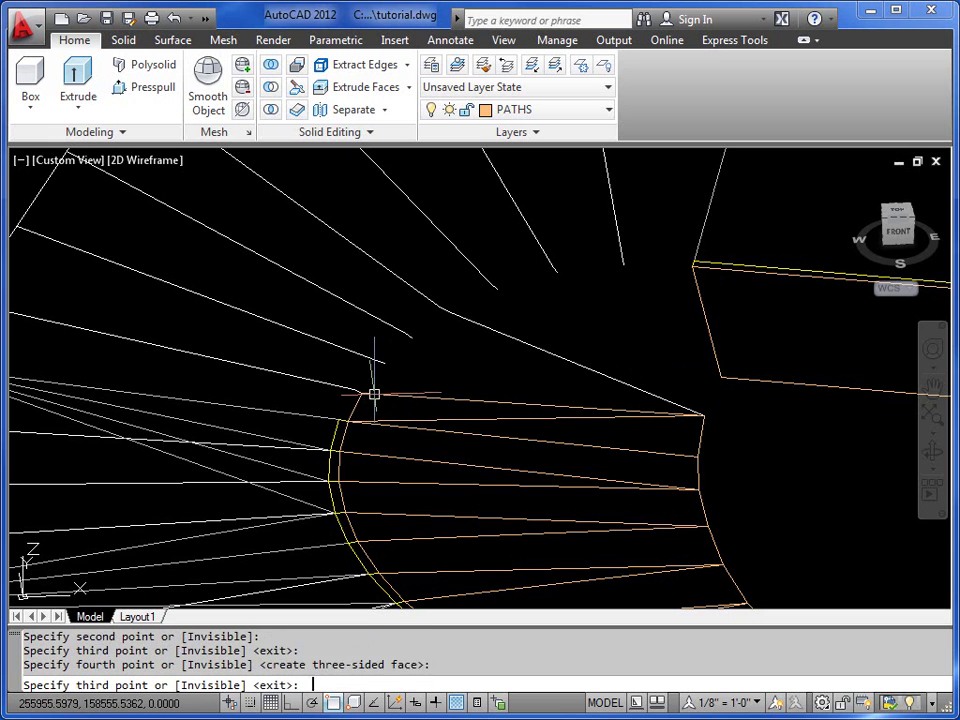
key("Return")
key("Return")
left_click(362, 392)
left_click(385, 363)
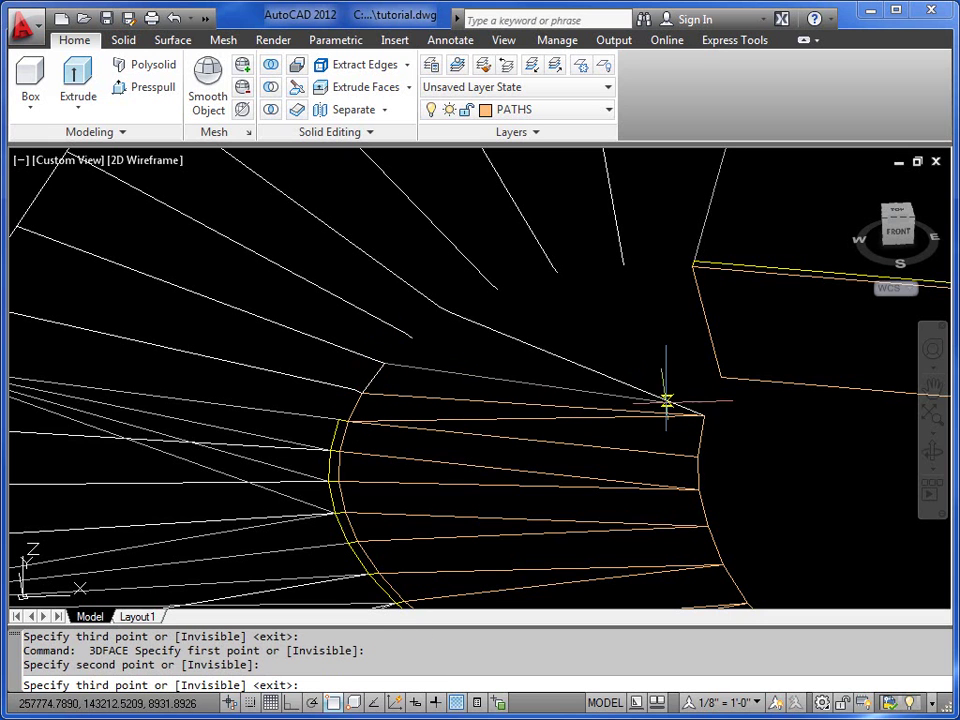
left_click(703, 414)
key("Return")
key("Return")
key("Return")
left_click(385, 363)
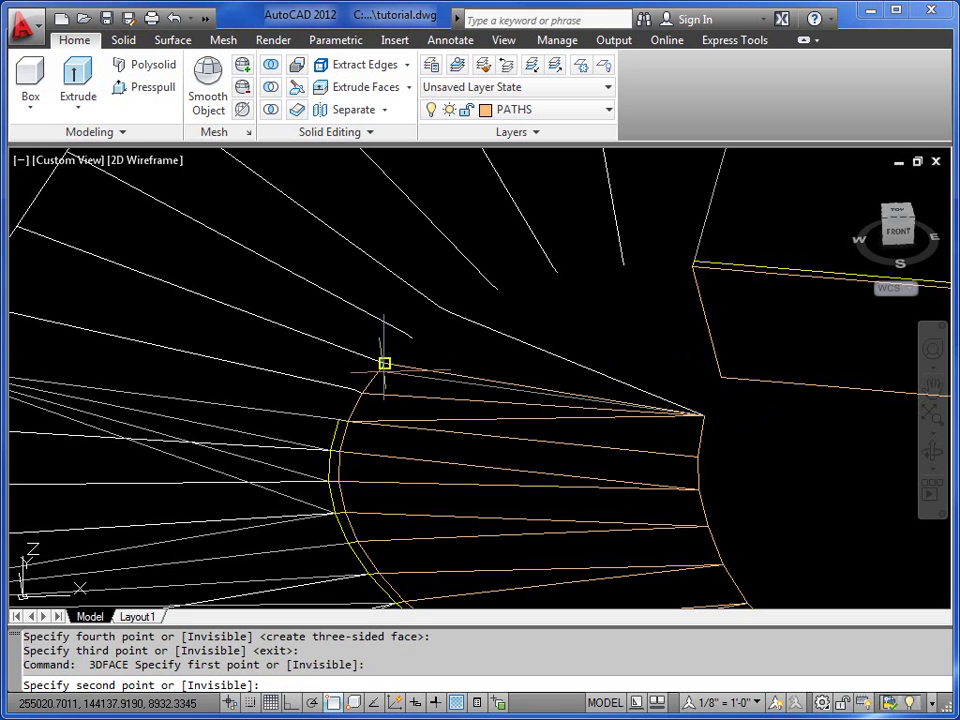
left_click(409, 337)
left_click(546, 390)
key("Return")
key("Return")
key("Return")
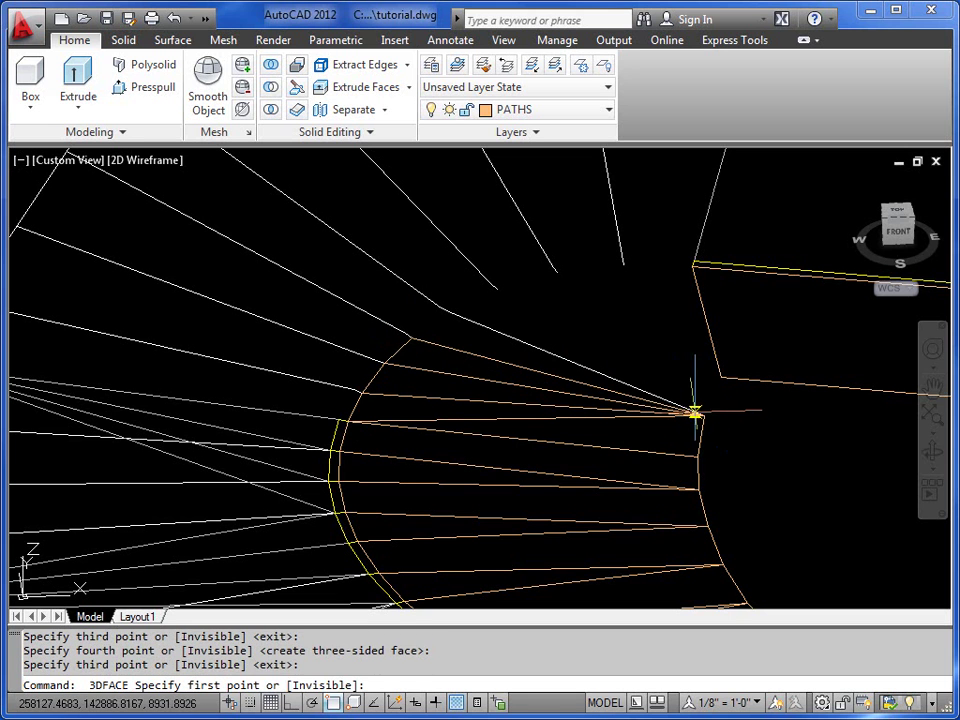
- Fill the next three triangles between the arc's upper end and the path corner
left_click(432, 341)
left_click(411, 337)
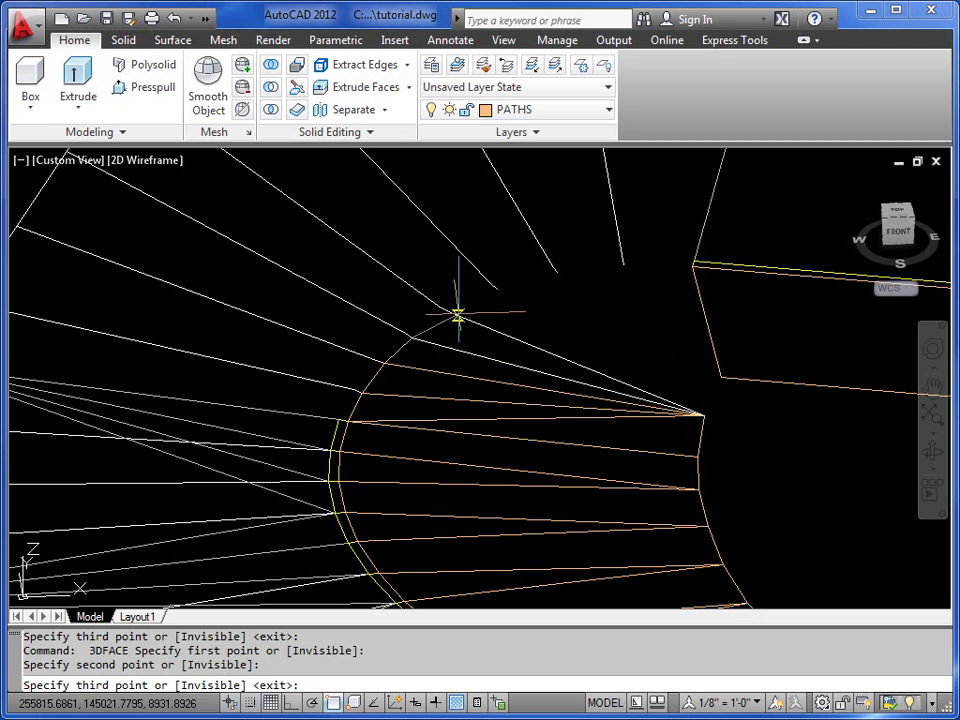
left_click(448, 311)
key("Return")
key("Return")
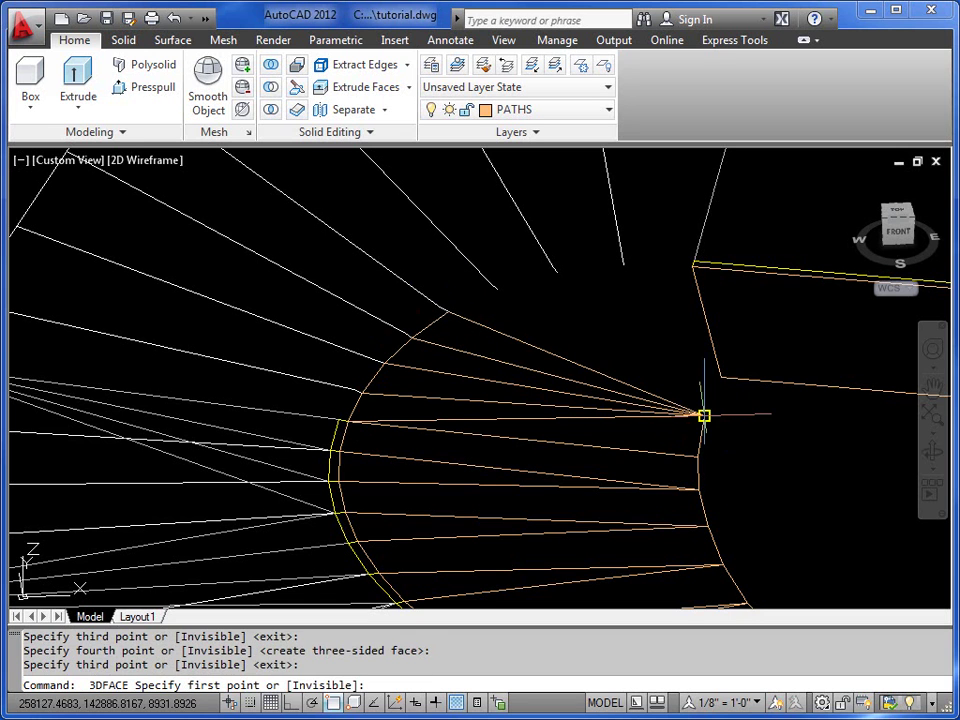
left_click(704, 415)
left_click(721, 377)
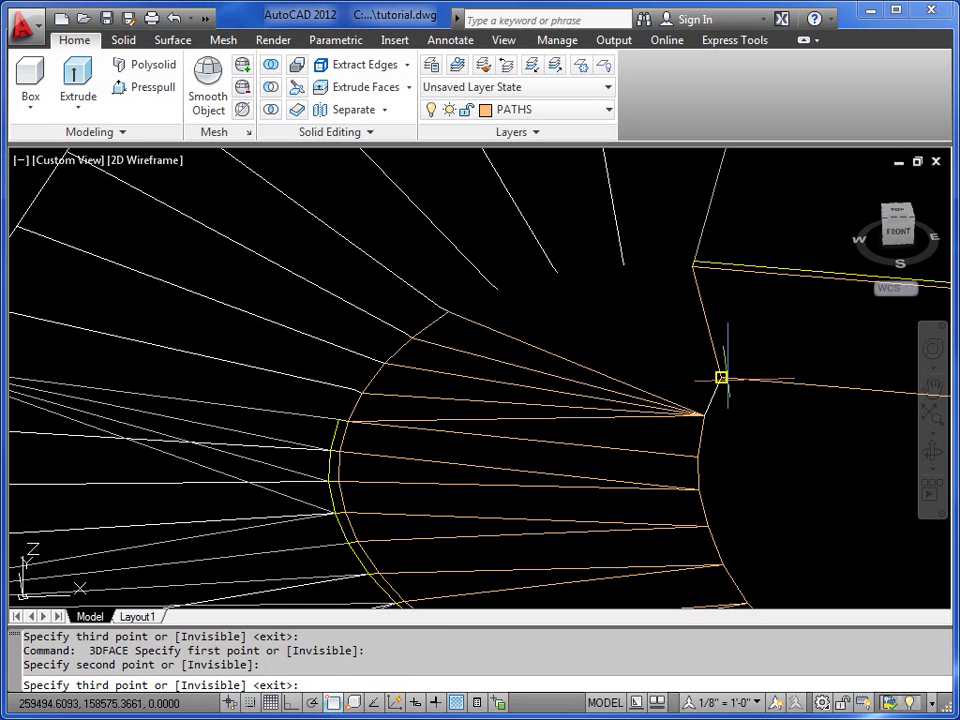
left_click(448, 311)
key("Return")
key("Return")
key("Return")
left_click(722, 377)
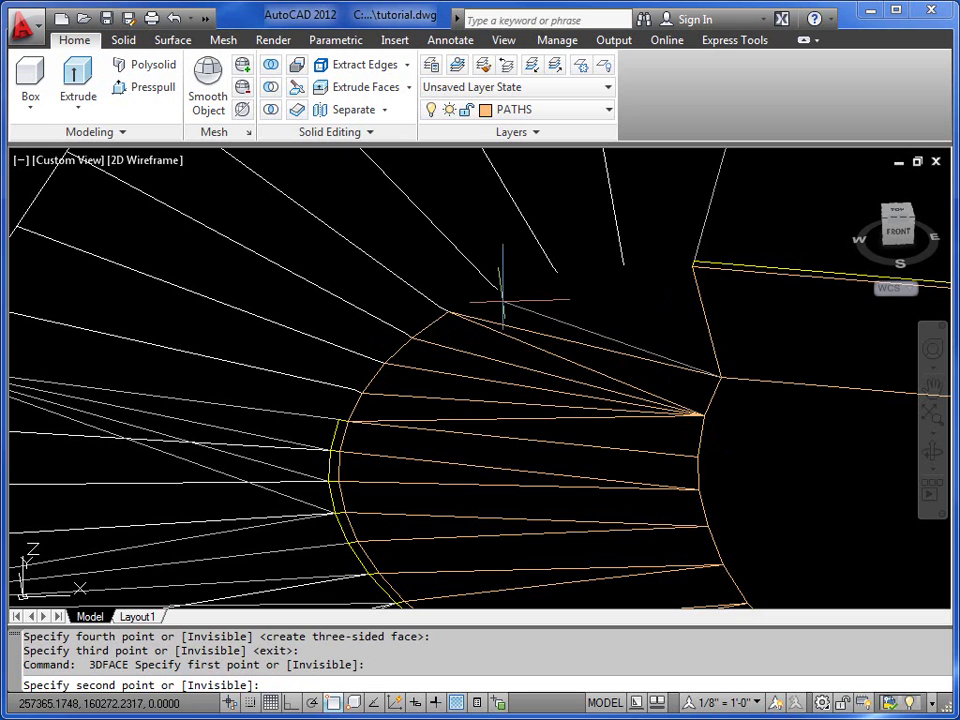
left_click(448, 311)
left_click(497, 288)
key("Return")
key("Return")
key("Return")
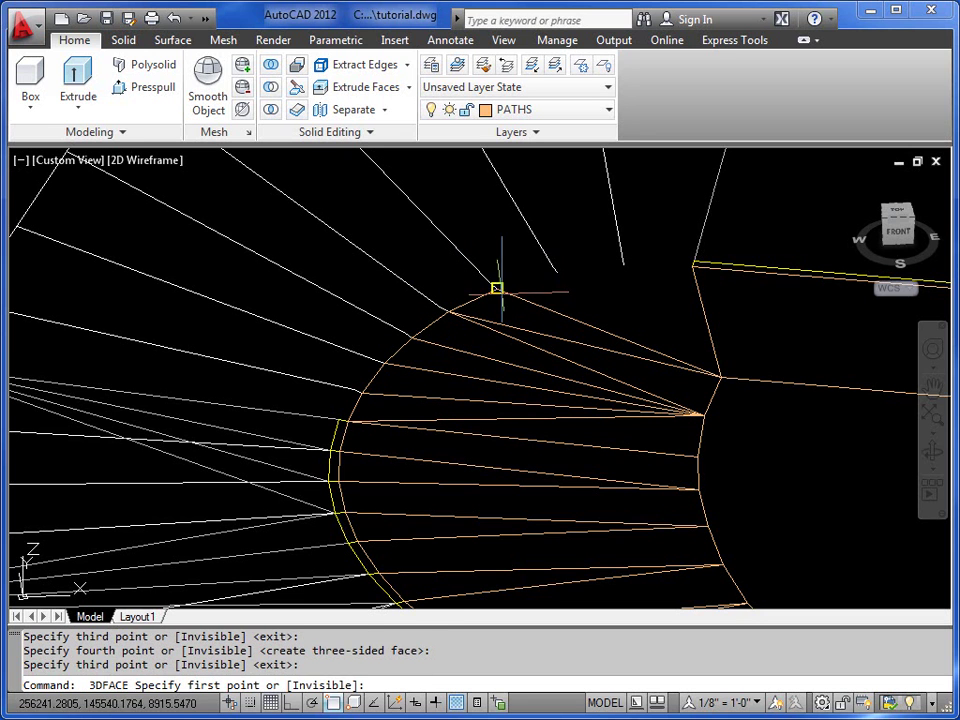
- Close the last three triangles from the path corner to the outer line ends
left_click(497, 288)
left_click(557, 272)
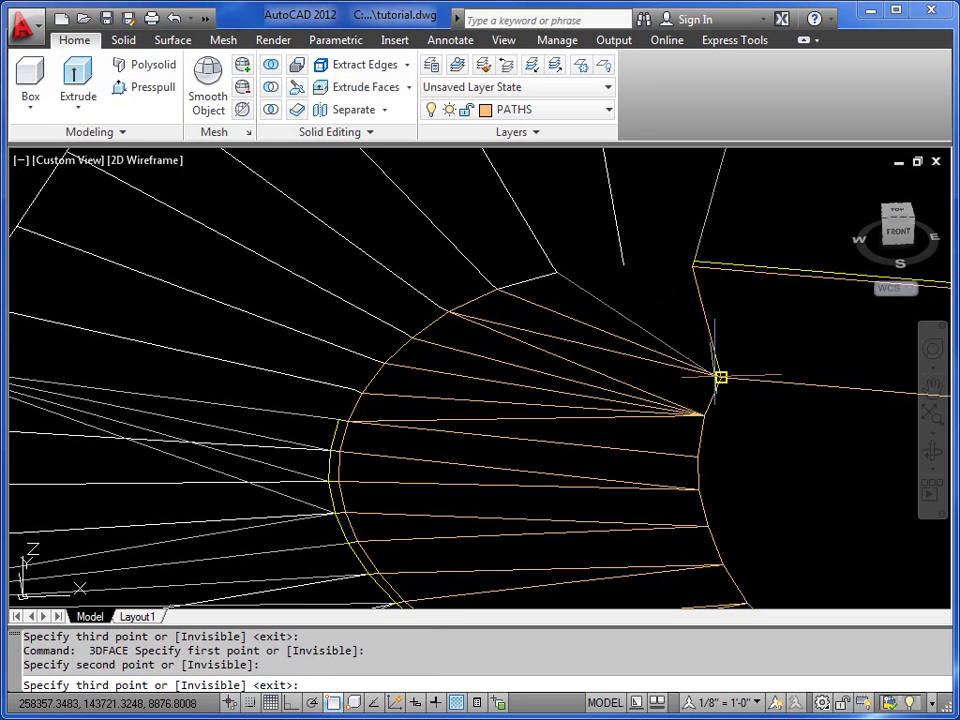
left_click(720, 377)
key("Return")
key("Return")
key("Return")
left_click(721, 377)
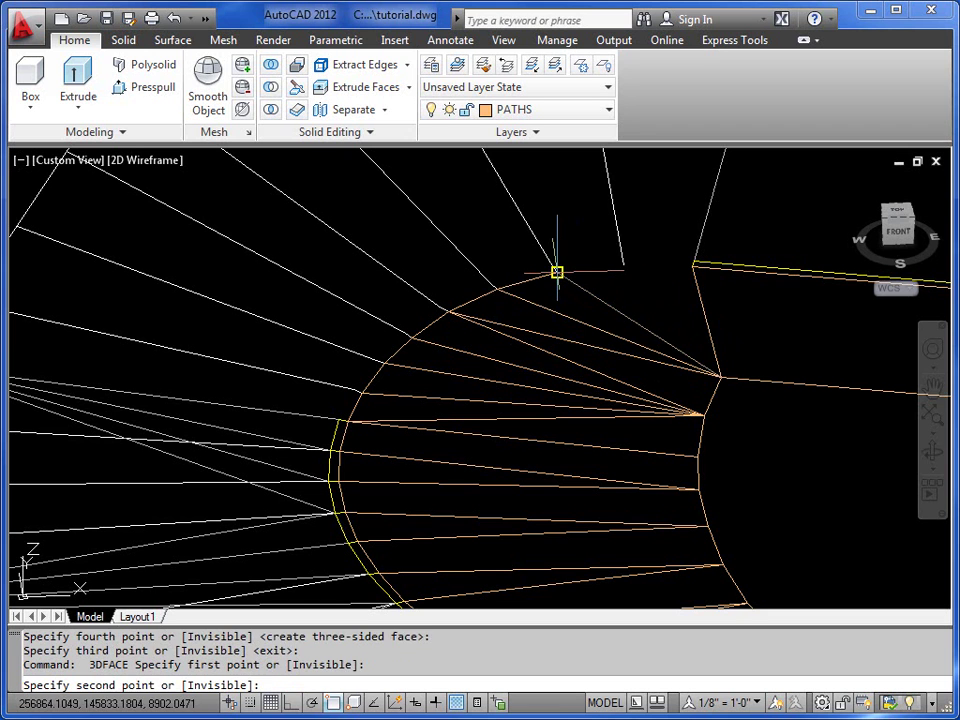
left_click(557, 272)
left_click(623, 265)
key("Return")
key("Return")
key("Return")
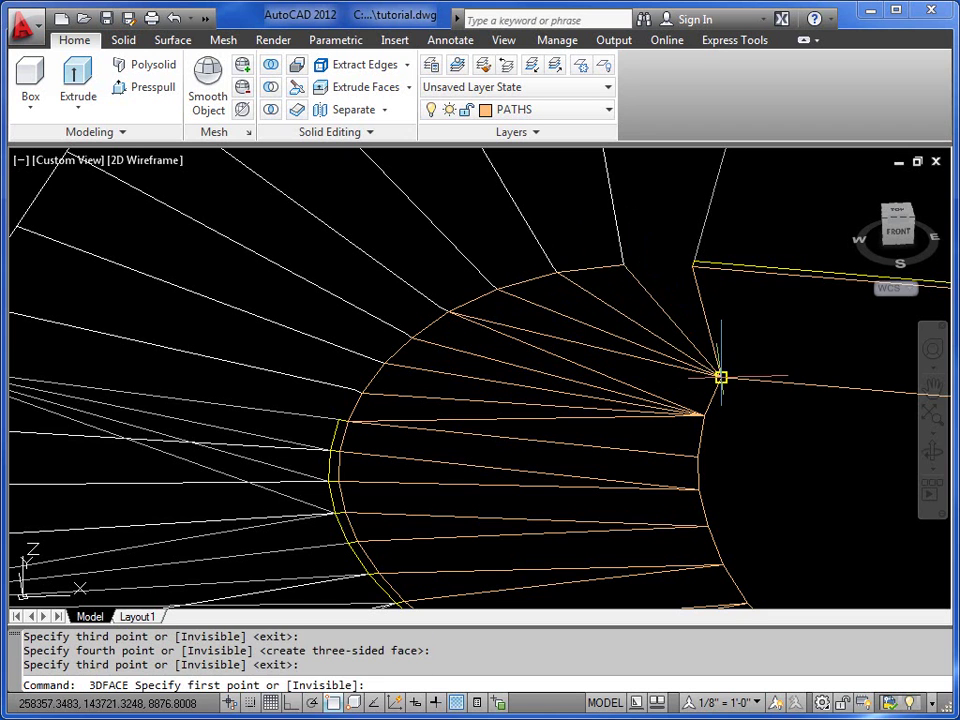
left_click(720, 377)
left_click(623, 265)
left_click(693, 265)
key("Return")
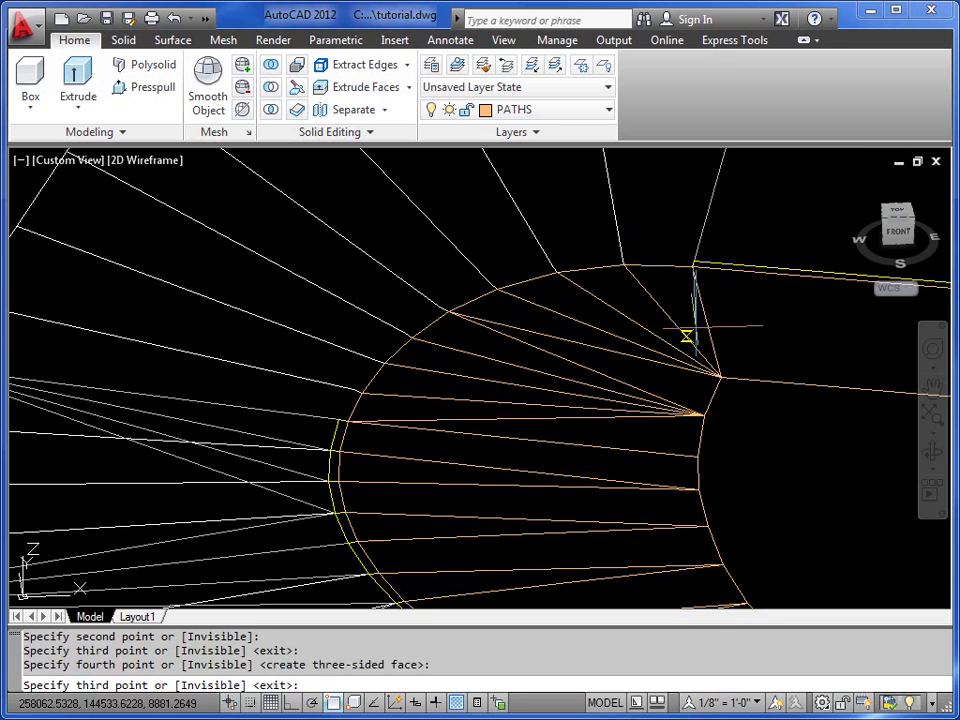
key("Return")
scroll(660, 336, "down", 3)
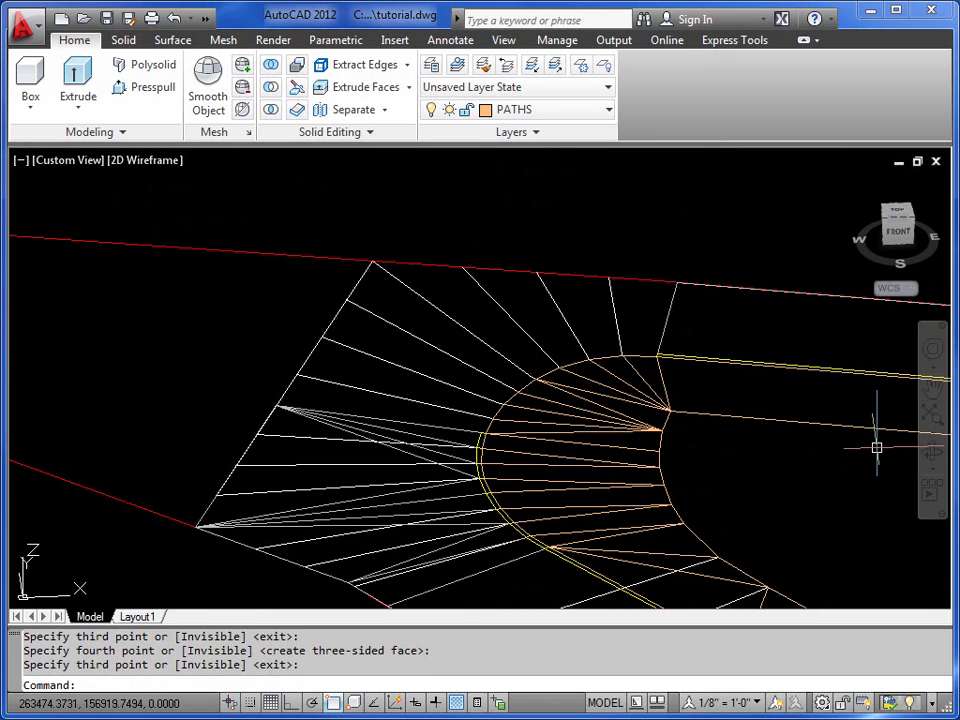
- Orbit the model to an angled 3D view, then make KERBS the current layer
left_click(932, 451)
left_click_drag(653, 454, 544, 456)
right_click(530, 412)
left_click(557, 422)
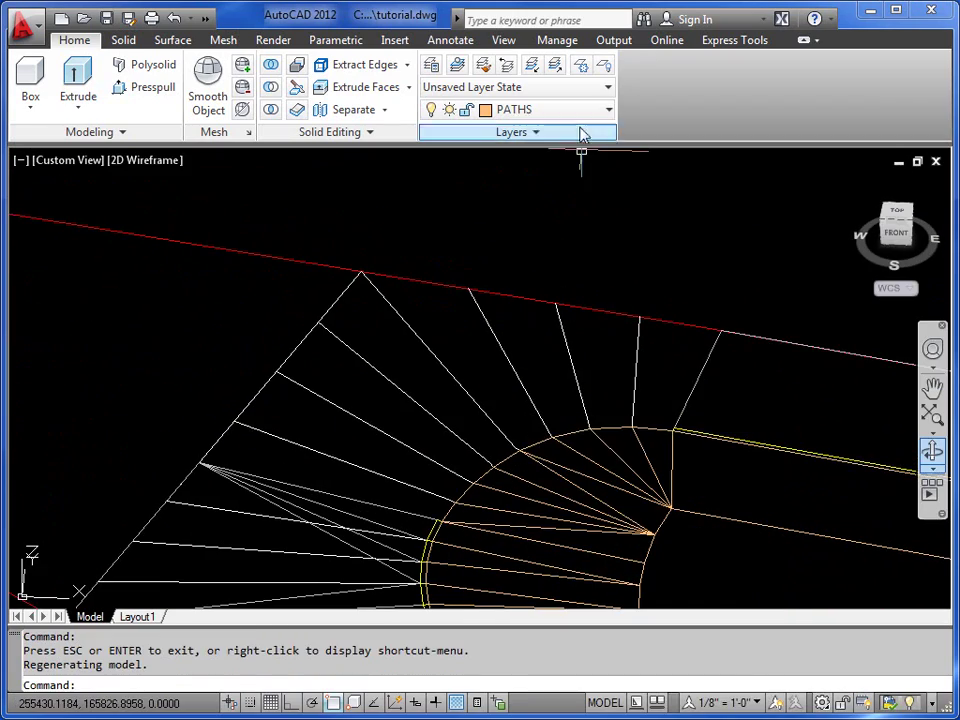
left_click(606, 110)
left_click(510, 338)
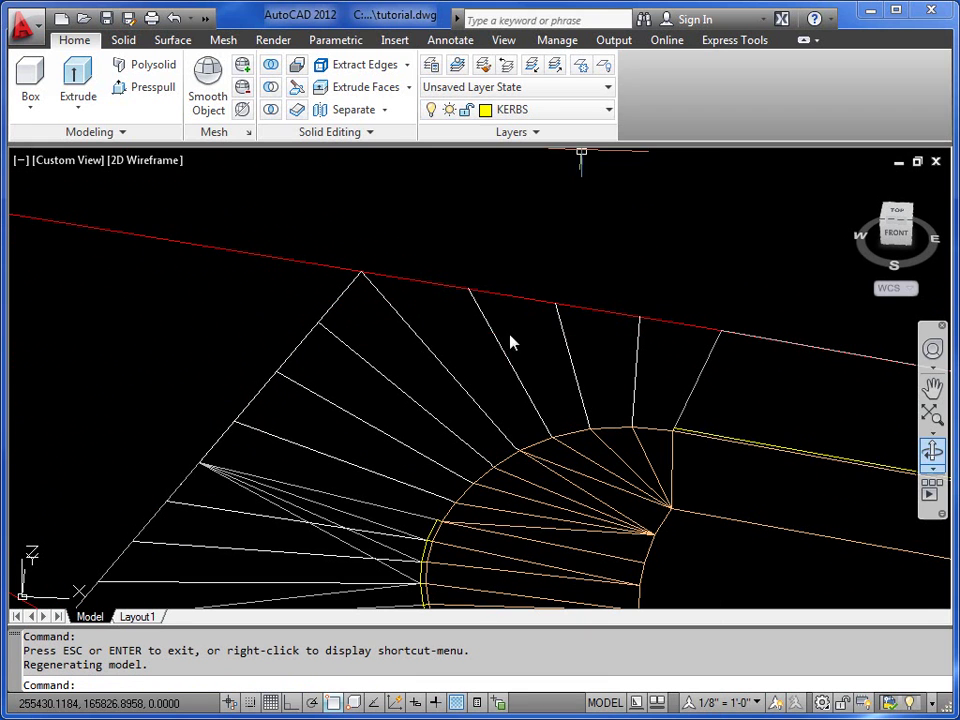
- Start 3F and chain kerb faces alternately across both arcs along the lower curve
type("3F")
key("Return")
scroll(440, 515, "up", 4)
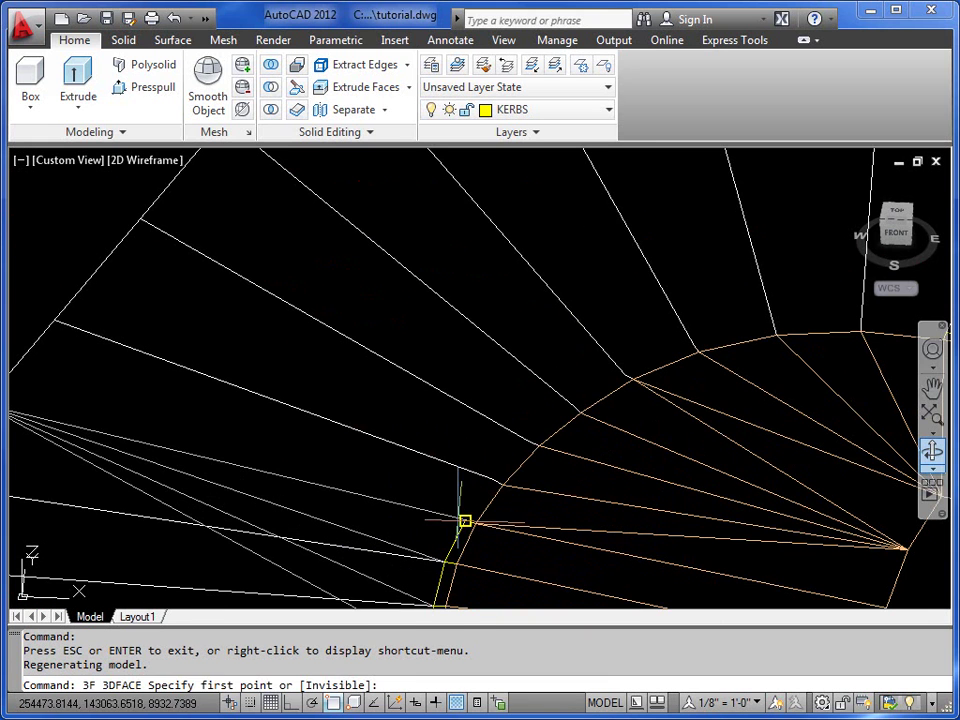
left_click(437, 605)
left_click(476, 522)
left_click(502, 486)
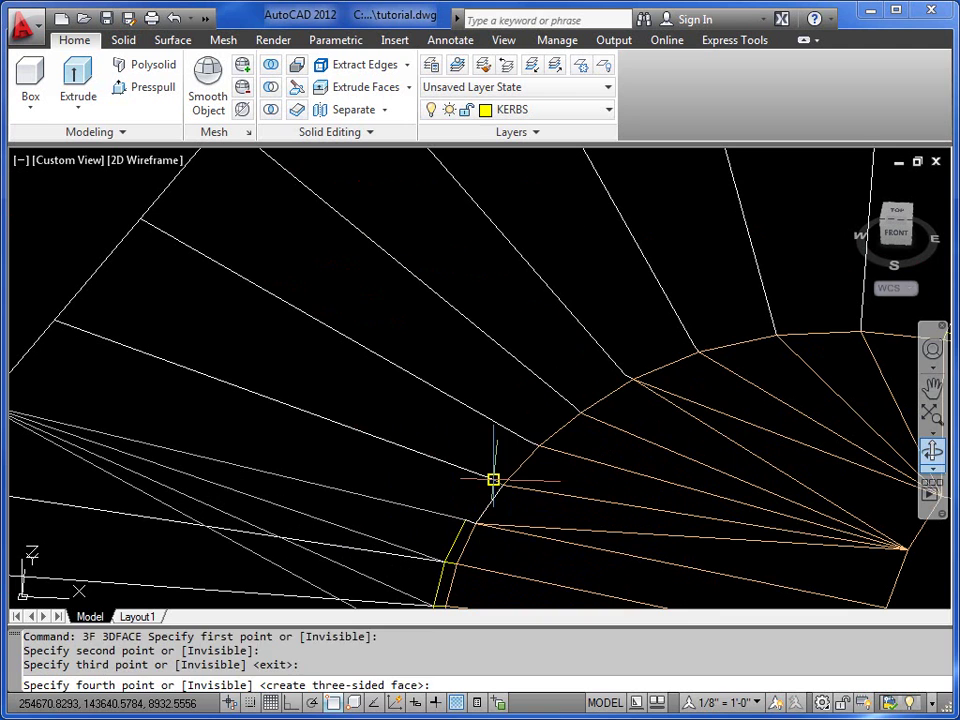
left_click(512, 462)
left_click(527, 441)
left_click(540, 446)
left_click(574, 406)
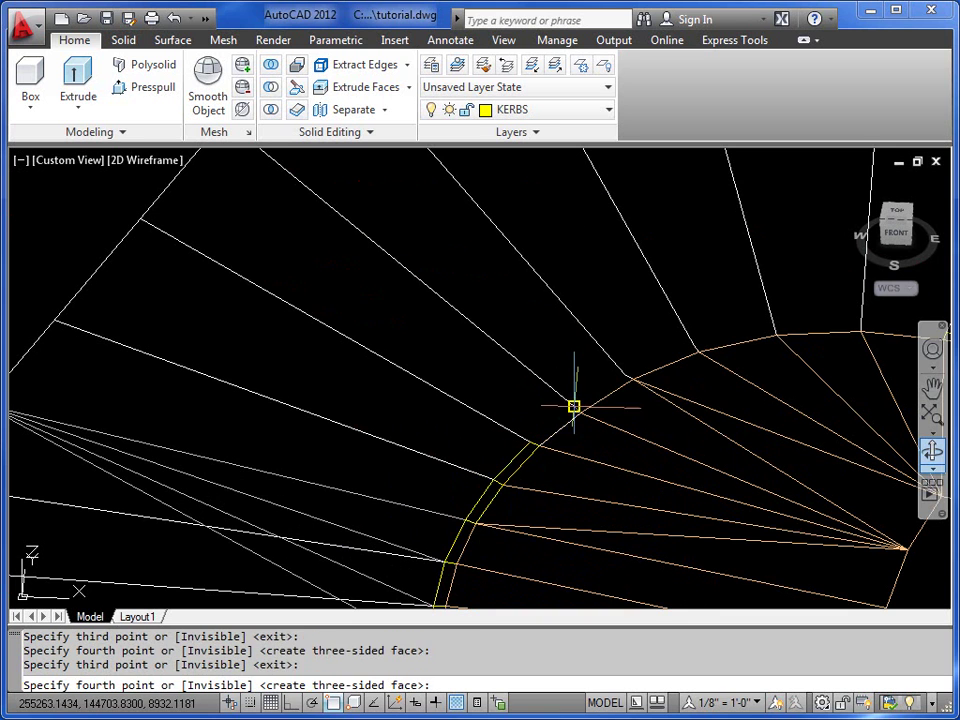
left_click(569, 404)
- Continue the kerb face chain to the arc's far end and finish the strip
left_click(623, 375)
left_click(632, 378)
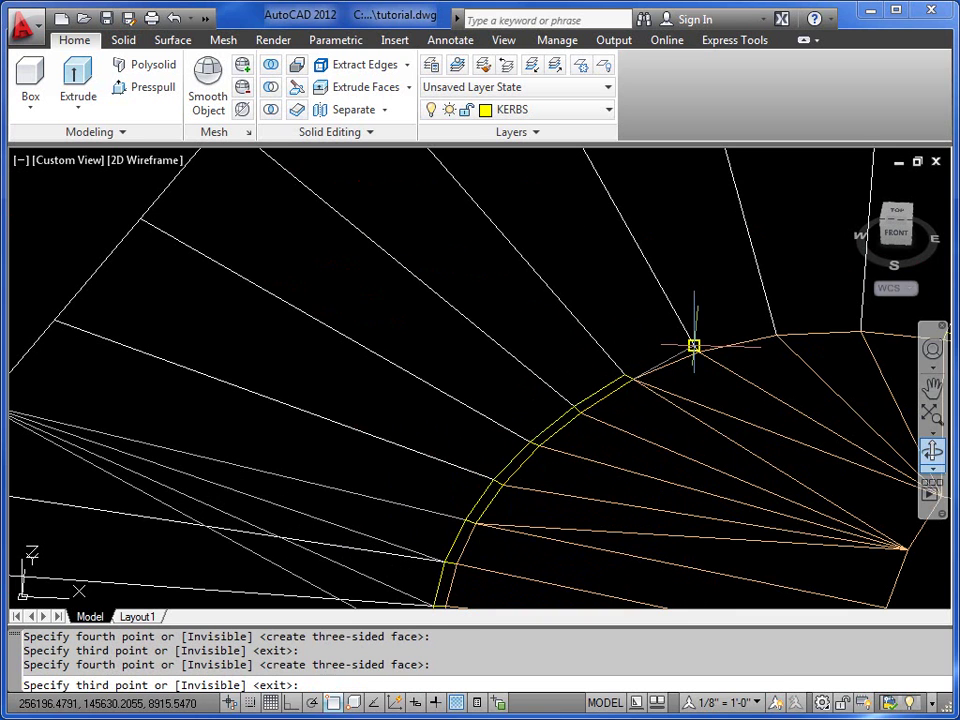
left_click(698, 352)
left_click(722, 347)
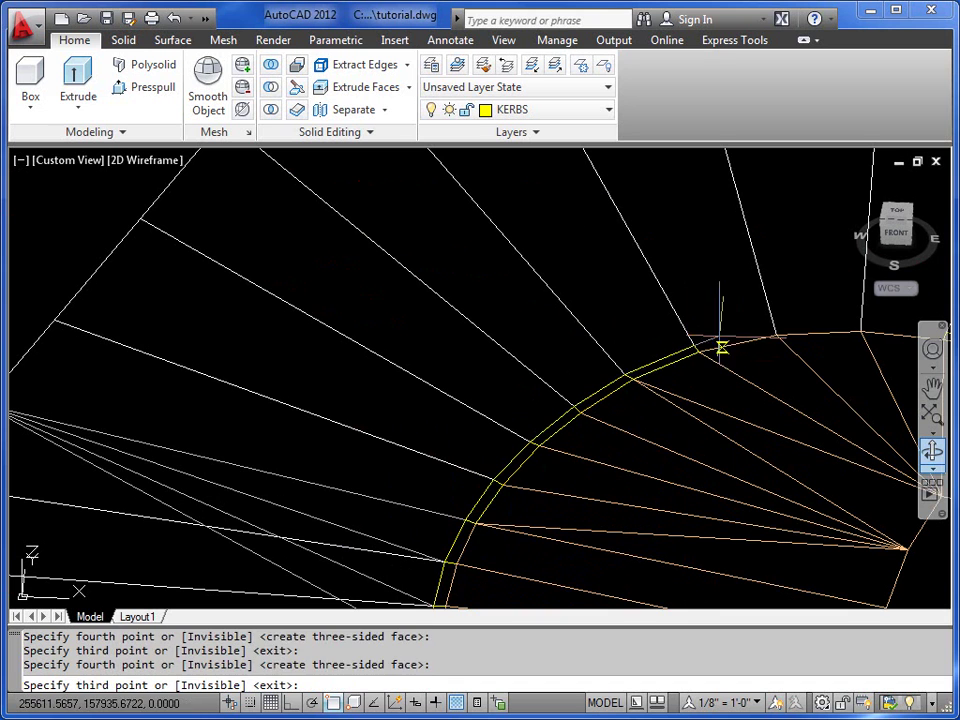
left_click(775, 330)
left_click(777, 331)
middle_click_drag(800, 335, 600, 368)
left_click(662, 360)
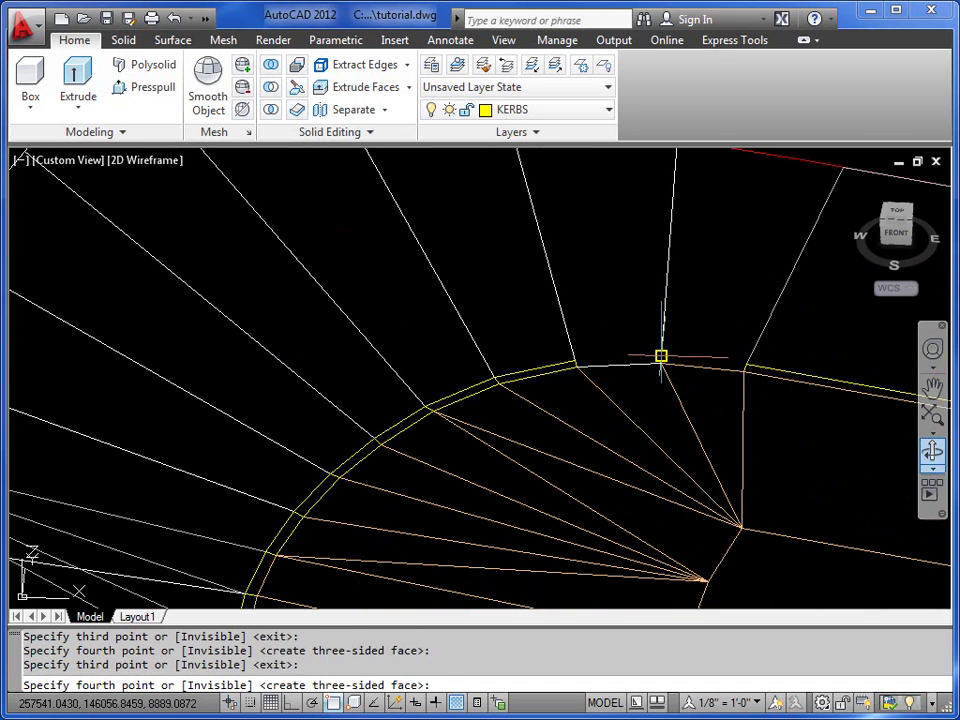
left_click(750, 364)
left_click(746, 366)
left_click(741, 371)
scroll(735, 368, "down", 3)
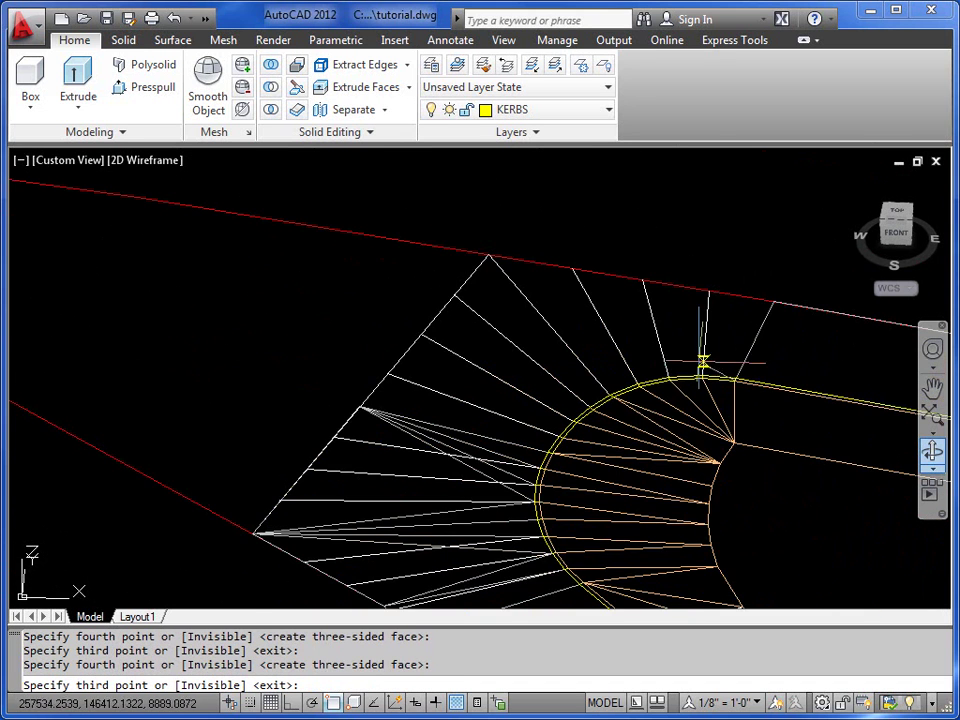
key("Return")
- Make ROADS current and draw the first fan triangle from the vertex to the kerb arc
left_click(588, 113)
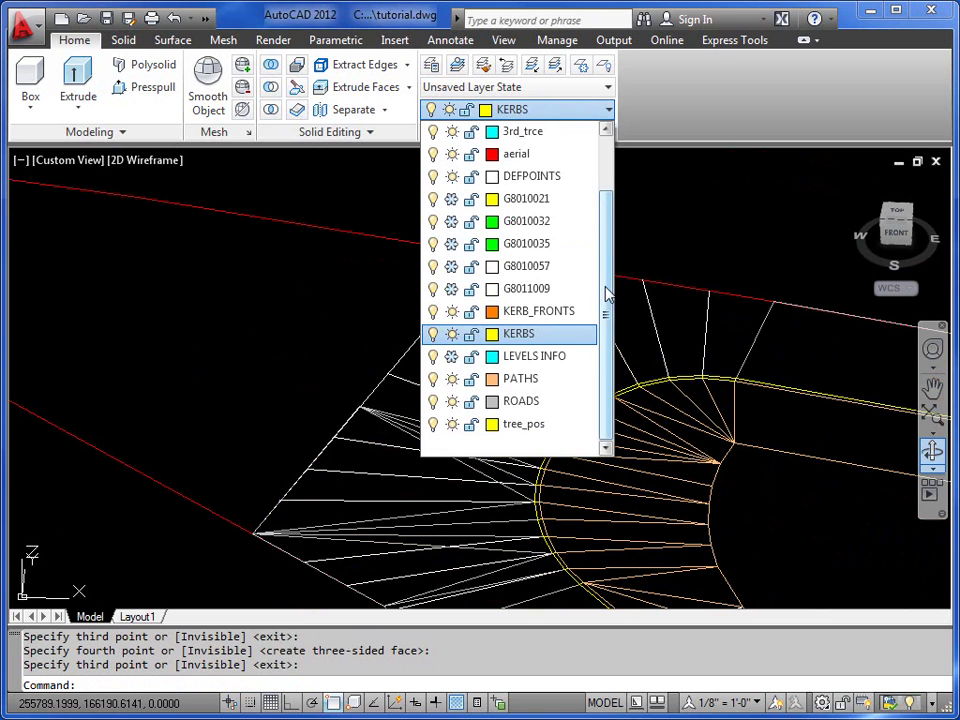
left_click(469, 402)
middle_click_drag(591, 379, 545, 408)
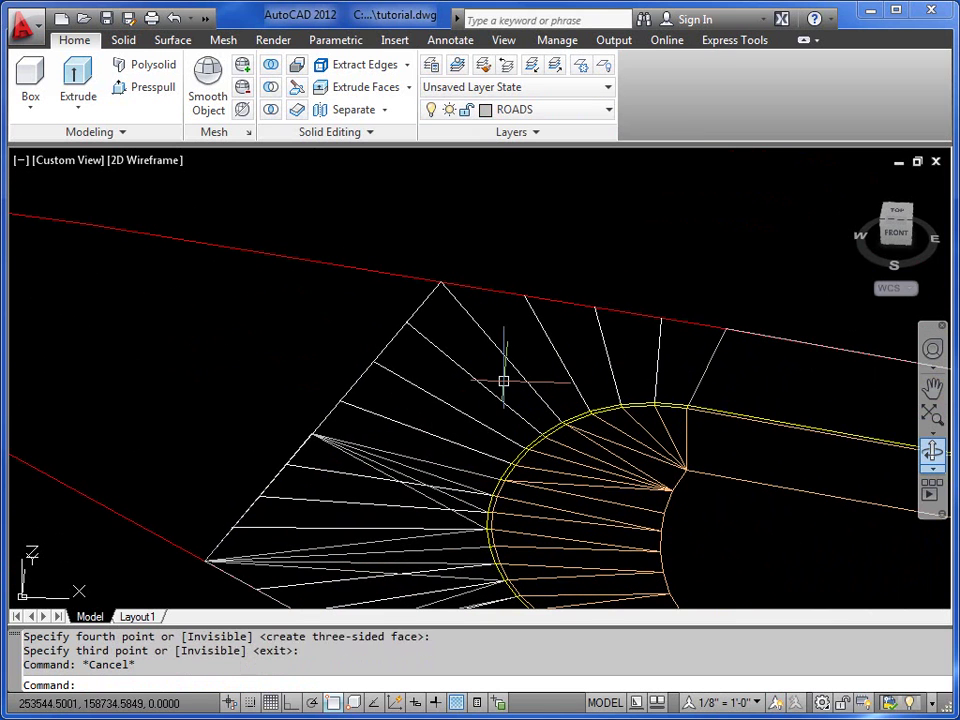
type("3F")
key("Return")
scroll(355, 415, "up", 3)
left_click(270, 455)
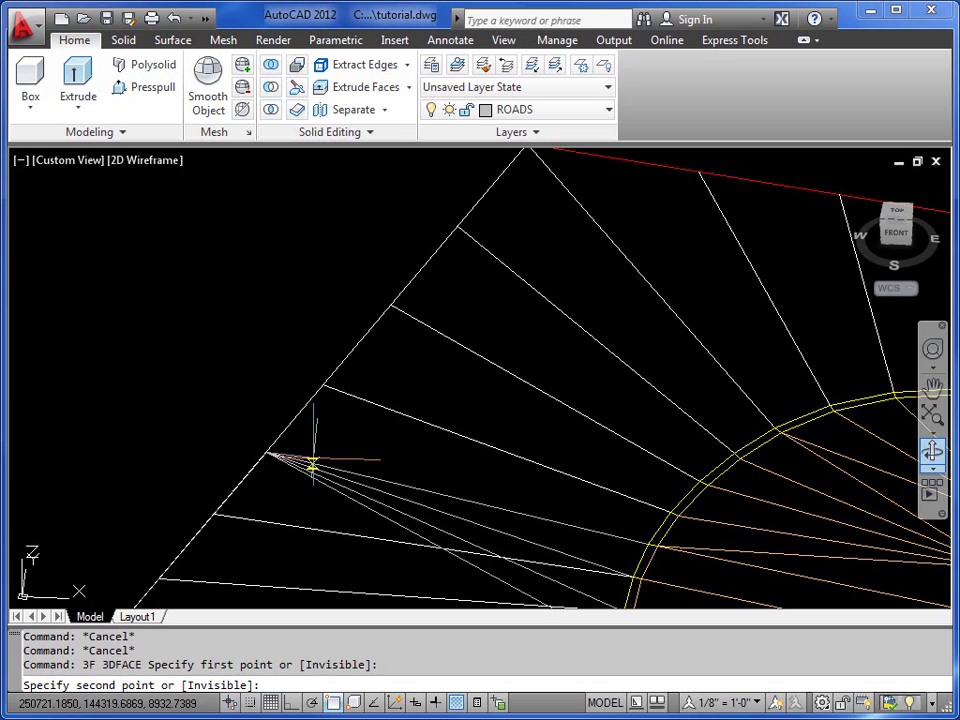
left_click(647, 544)
left_click(671, 510)
key("Return")
key("Return")
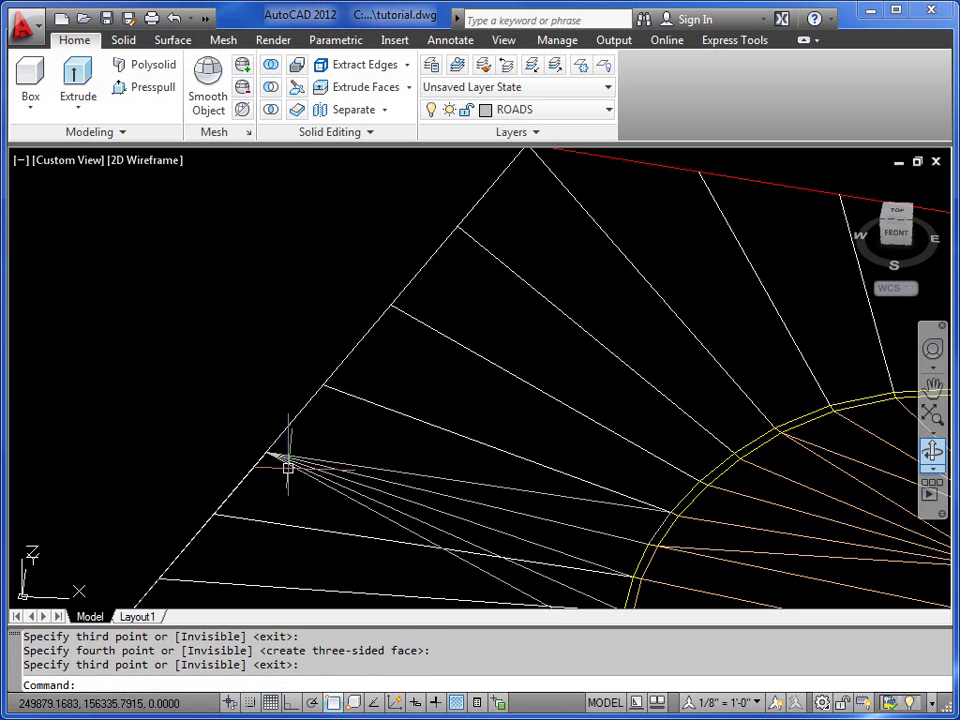
- Add three more fan triangles from the vertex along the arc, the last closing at the apex
key("Return")
left_click(268, 452)
left_click(671, 510)
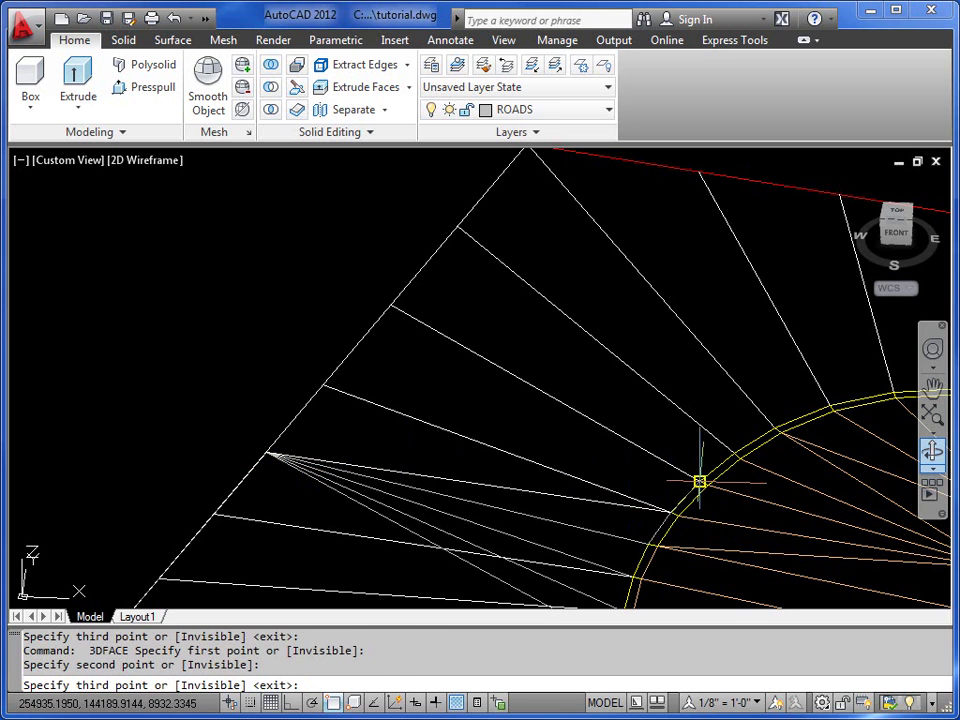
left_click(699, 482)
key("Return")
key("Return")
key("Return")
left_click(278, 455)
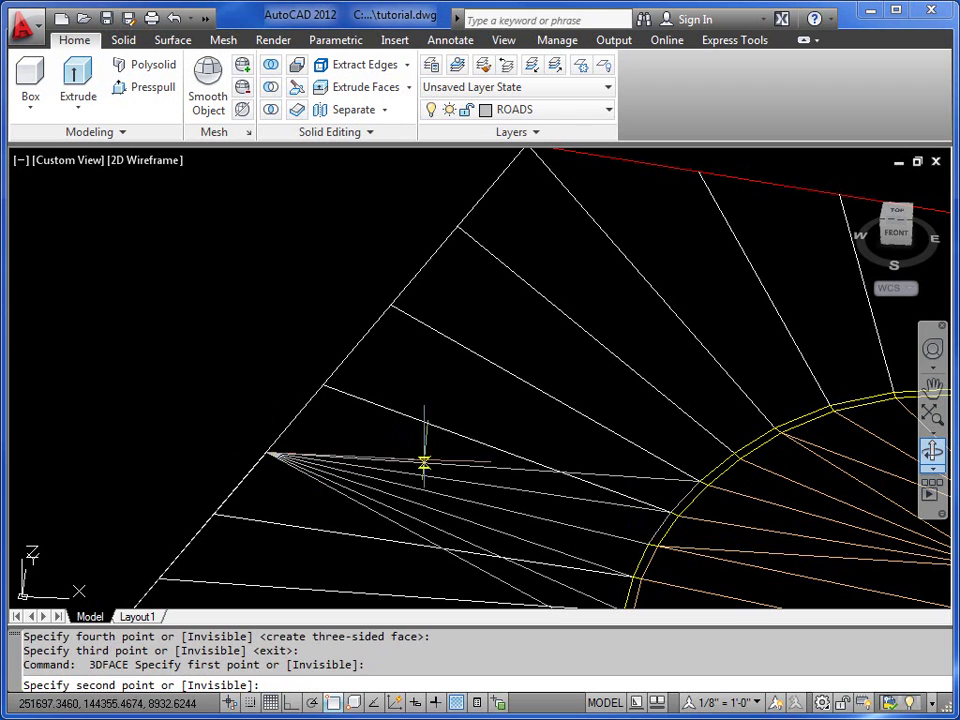
left_click(699, 481)
left_click(720, 443)
key("Return")
key("Return")
key("Return")
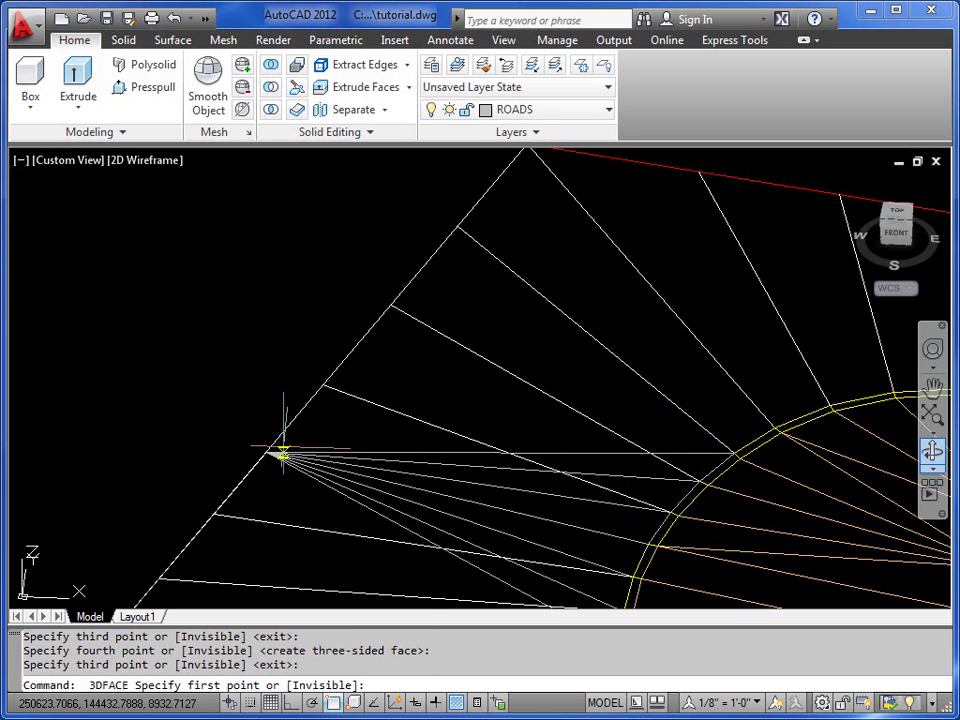
left_click(266, 452)
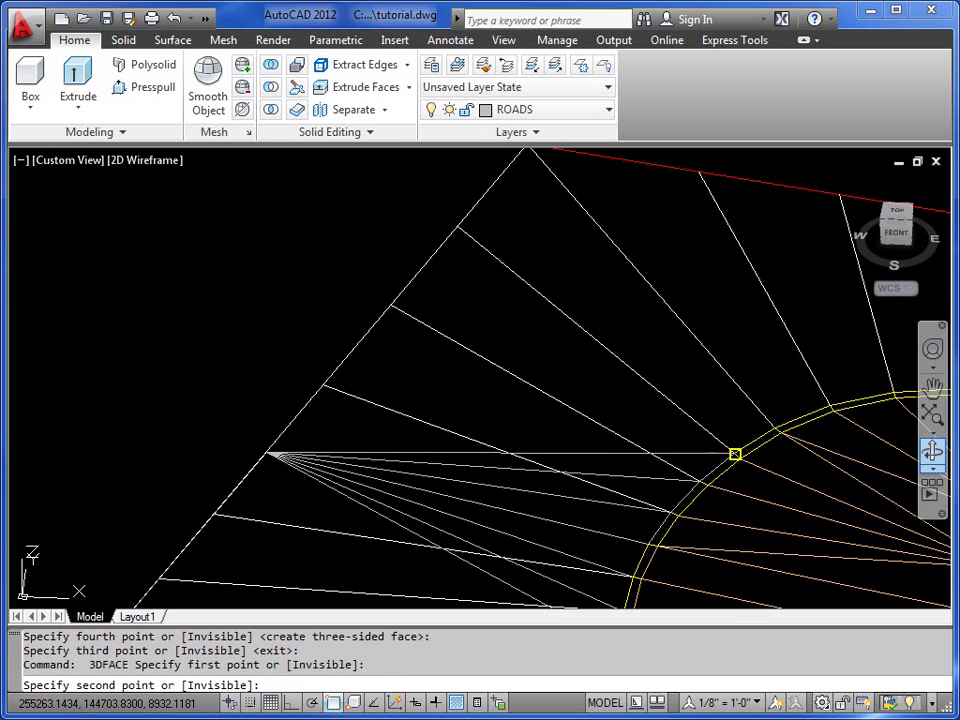
left_click(735, 452)
middle_click_drag(669, 399, 655, 503)
left_click(505, 245)
key("Return")
key("Return")
key("Return")
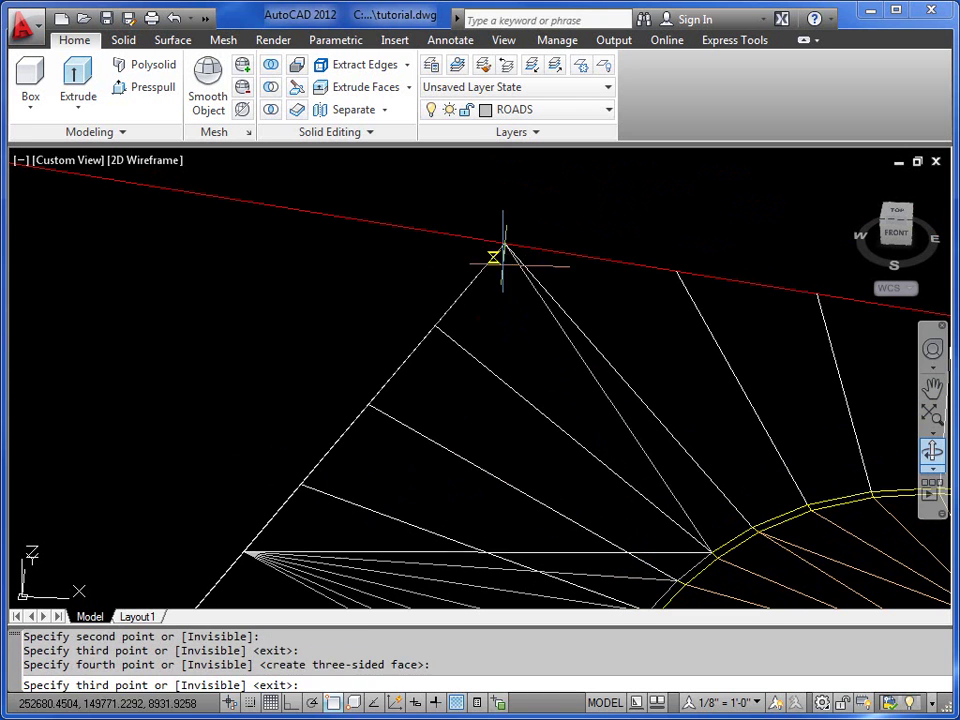
- Draw three triangles from the fan apex to the kerb arc, ending at the red edge point
left_click(496, 251)
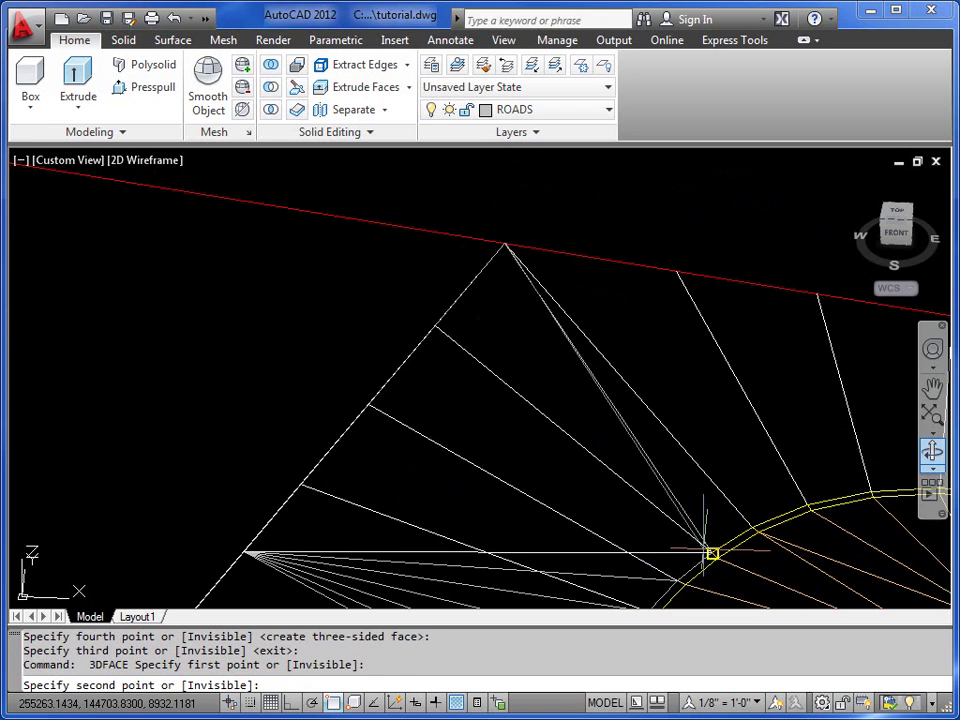
left_click(751, 527)
left_click(748, 523)
key("Return")
key("Return")
key("Return")
left_click(506, 244)
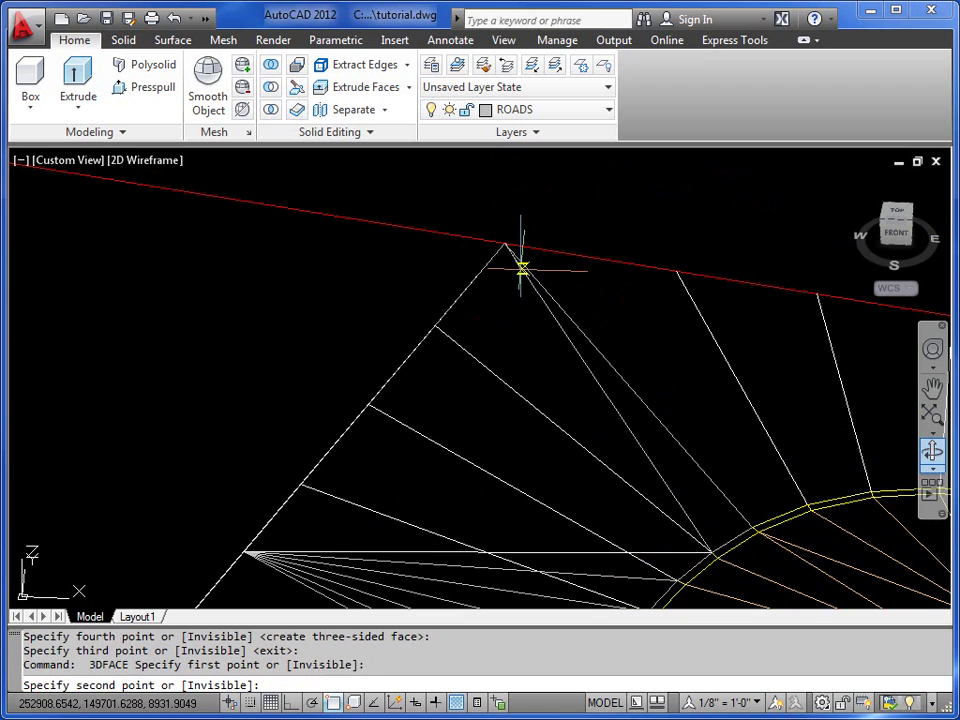
left_click(754, 527)
left_click(802, 500)
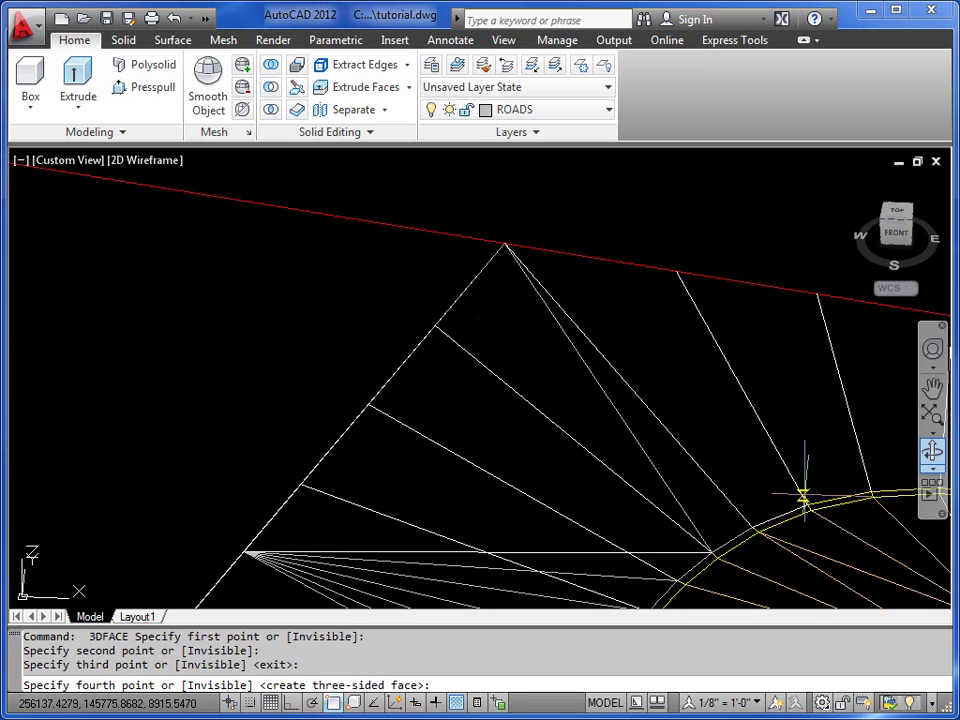
key("Return")
key("Return")
key("Return")
left_click(506, 244)
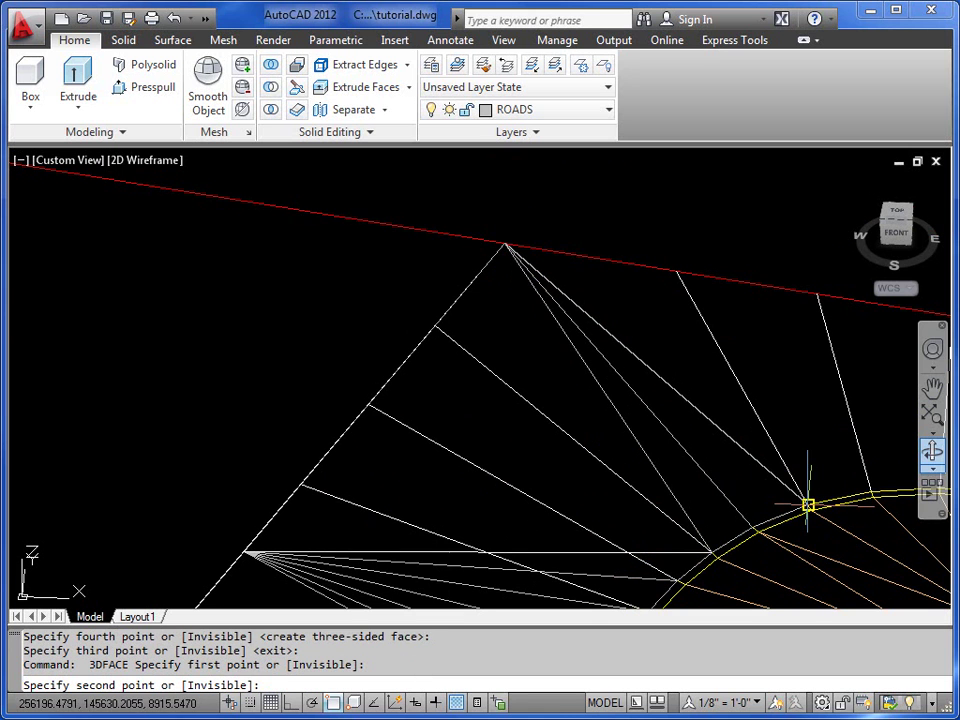
left_click(800, 499)
middle_click_drag(800, 499, 522, 468)
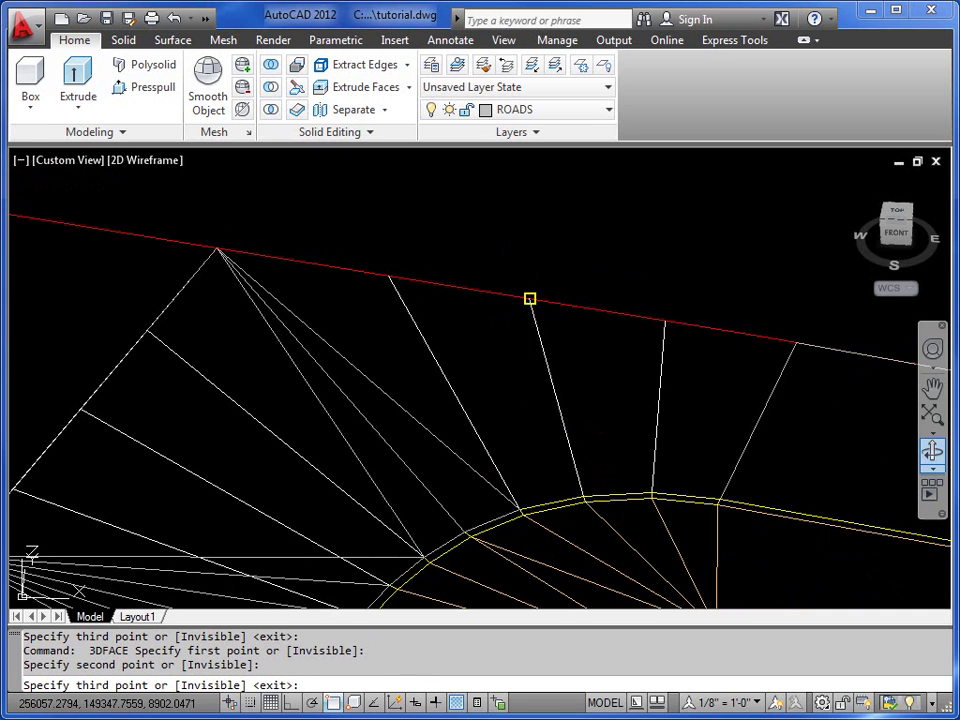
left_click(530, 298)
key("Return")
key("Return")
key("Return")
- Fan three triangles from the red edge end point along the kerb arc to the next edge point
left_click(529, 298)
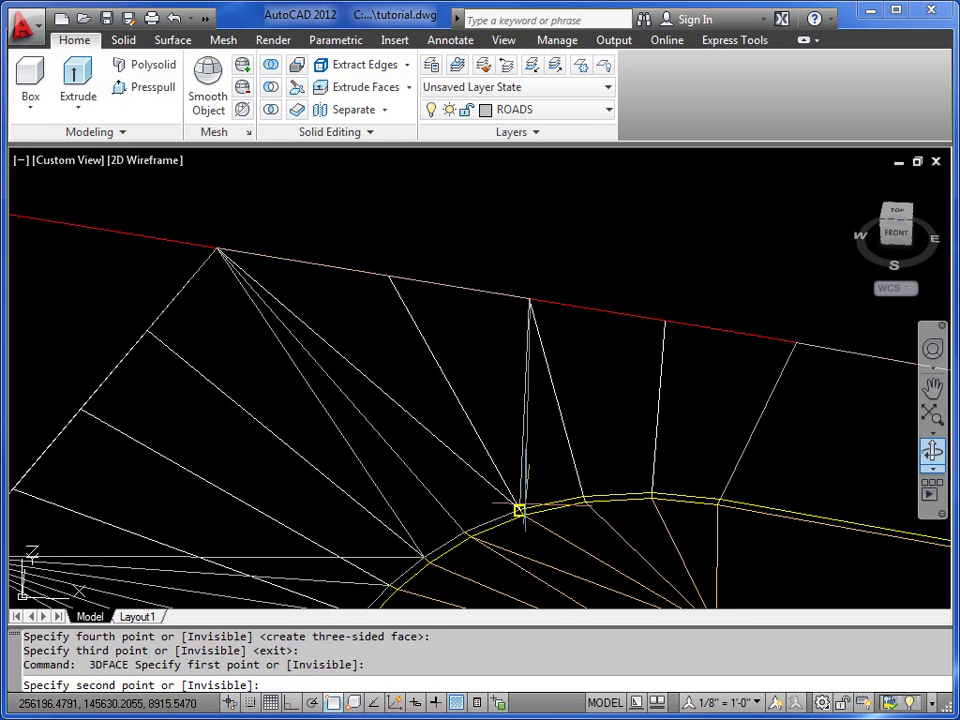
left_click(520, 510)
left_click(583, 497)
key("Return")
key("Return")
key("Return")
left_click(529, 298)
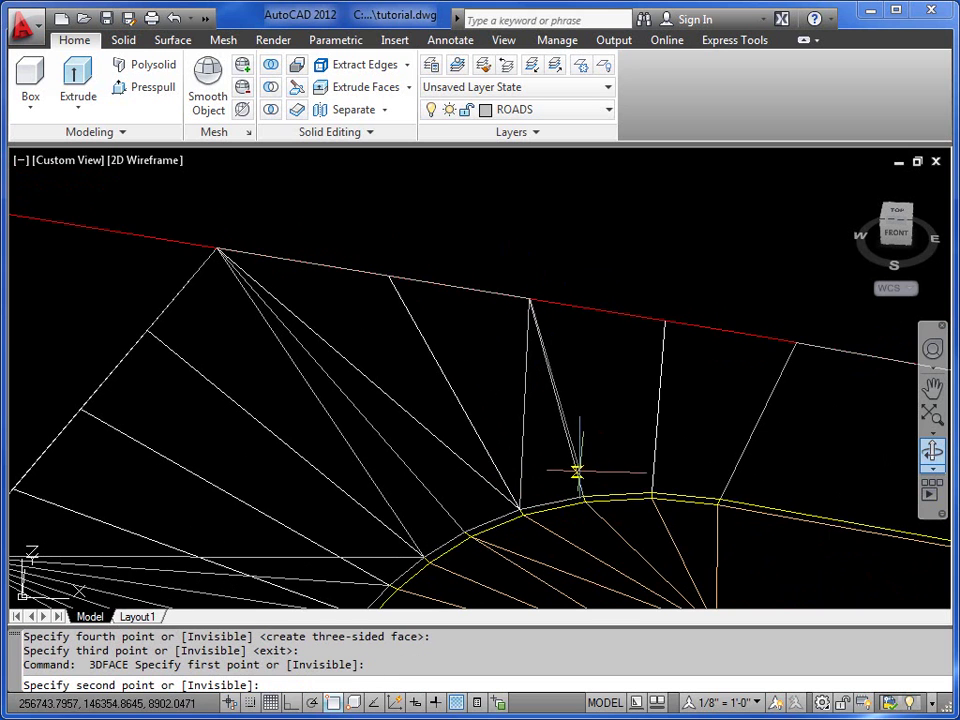
left_click(583, 497)
left_click(651, 494)
key("Return")
key("Return")
key("Return")
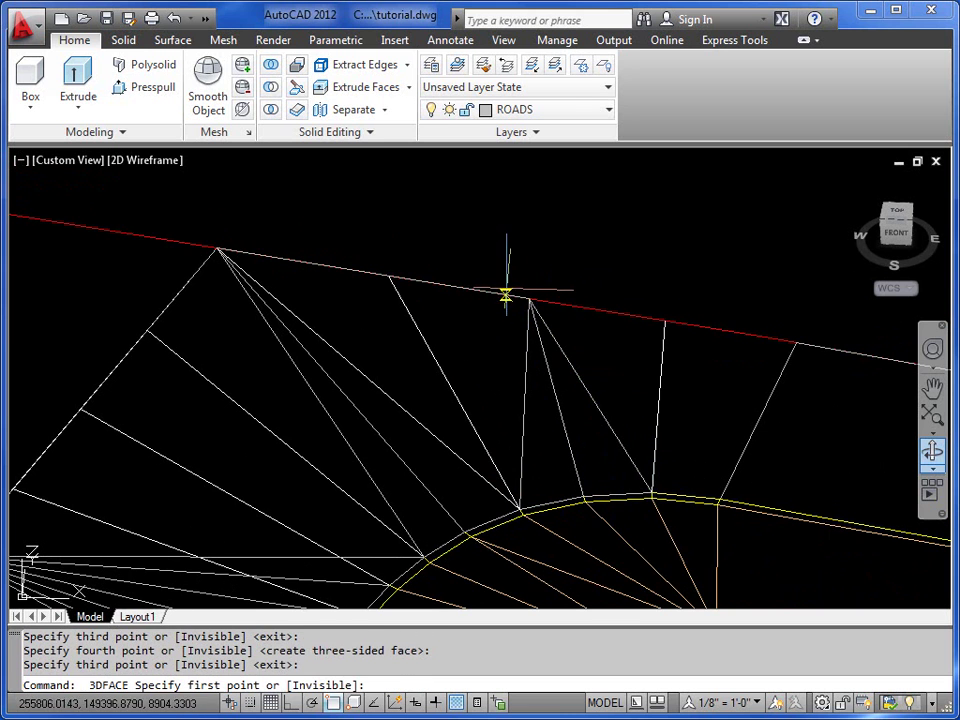
left_click(529, 298)
left_click(651, 493)
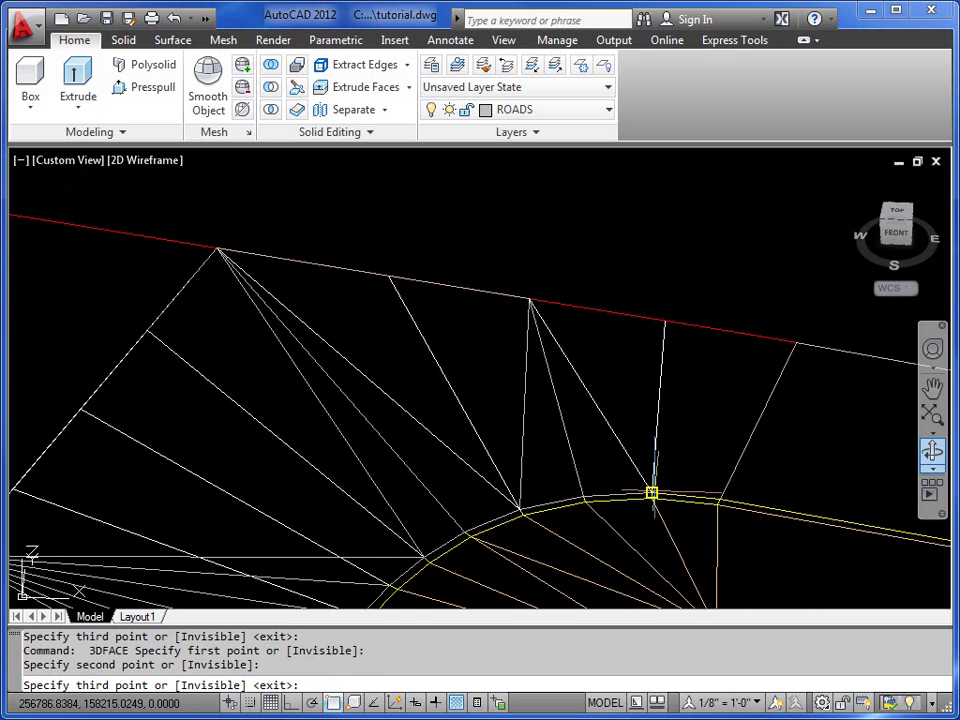
left_click(796, 343)
key("Return")
key("Return")
- Close the final triangle from that edge point to the arc's end and view the whole corner
key("Return")
left_click(796, 343)
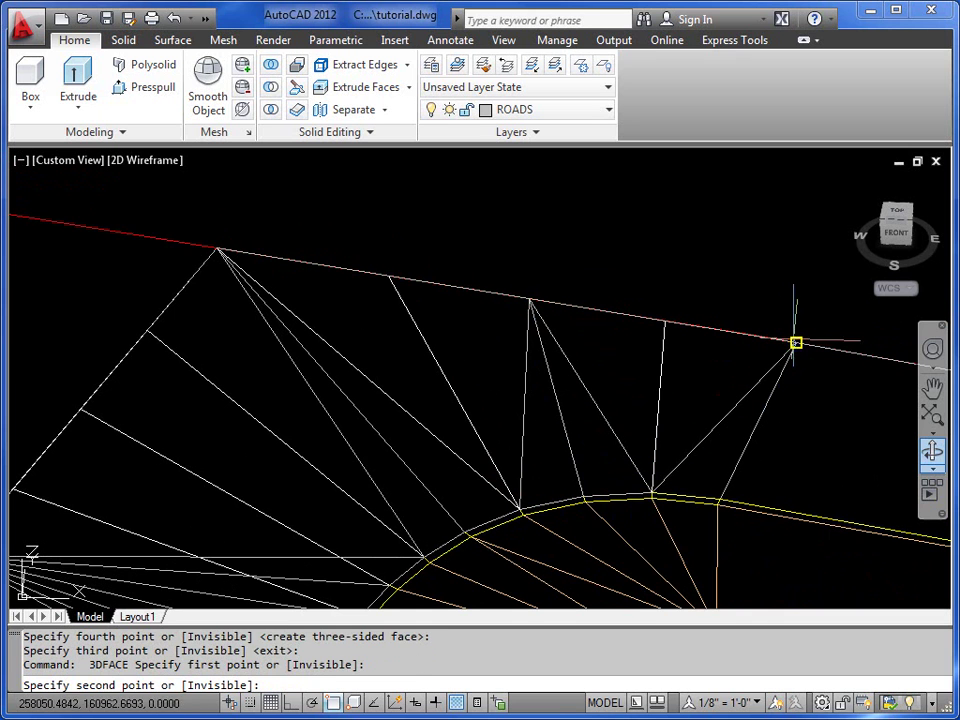
left_click(651, 493)
left_click(720, 499)
key("Return")
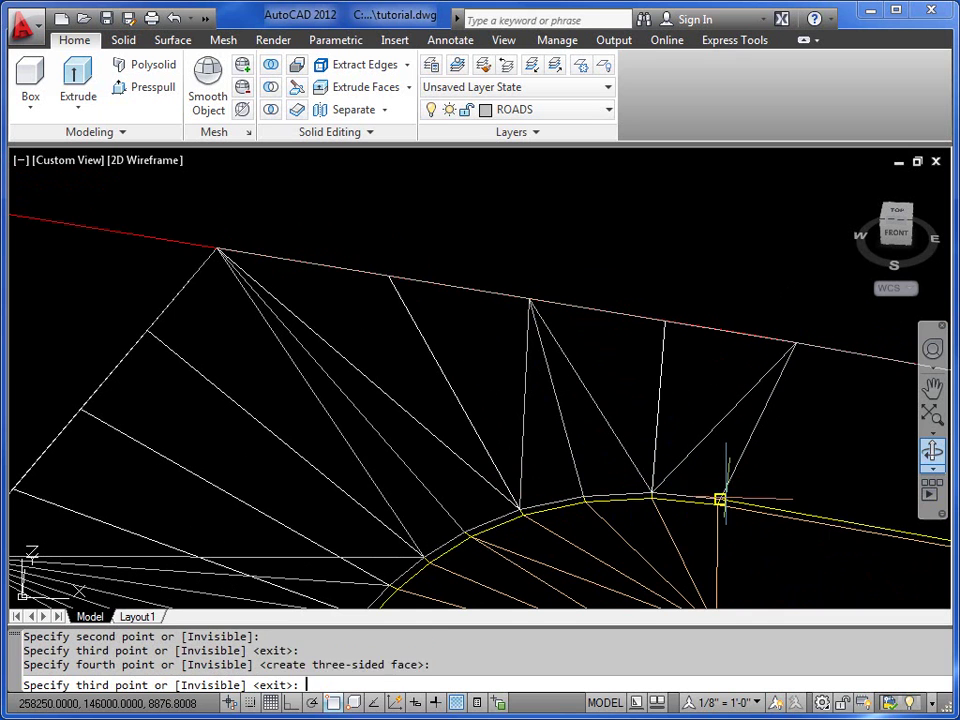
key("Return")
scroll(722, 476, "down", 3)
middle_click_drag(722, 476, 600, 324)
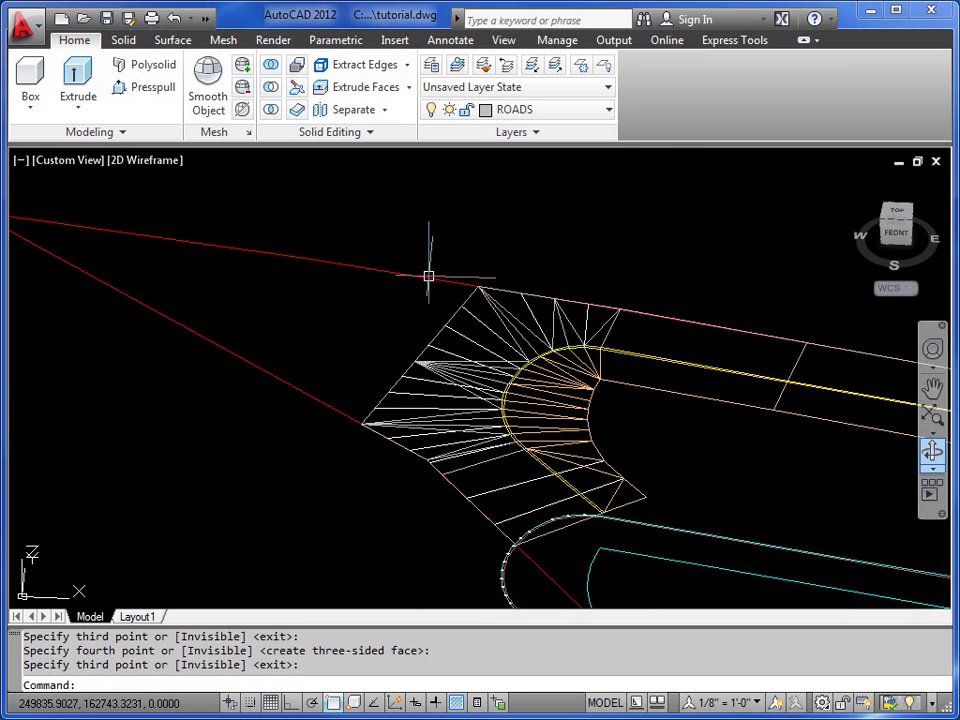
- Switch the viewport visual style to Shaded
left_click(503, 40)
left_click(138, 162)
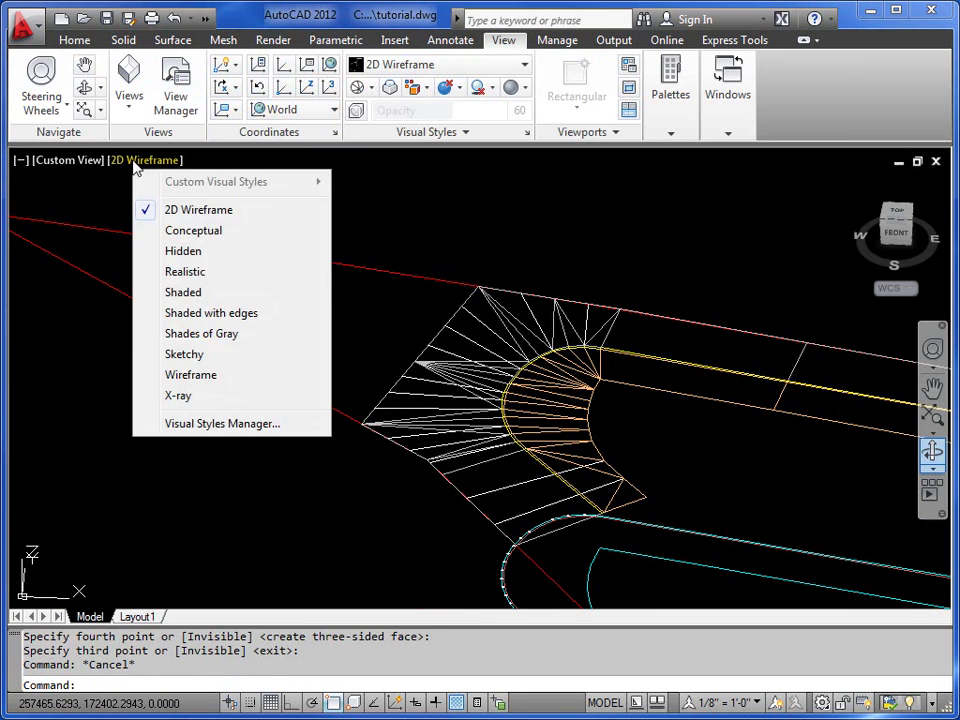
left_click(183, 292)
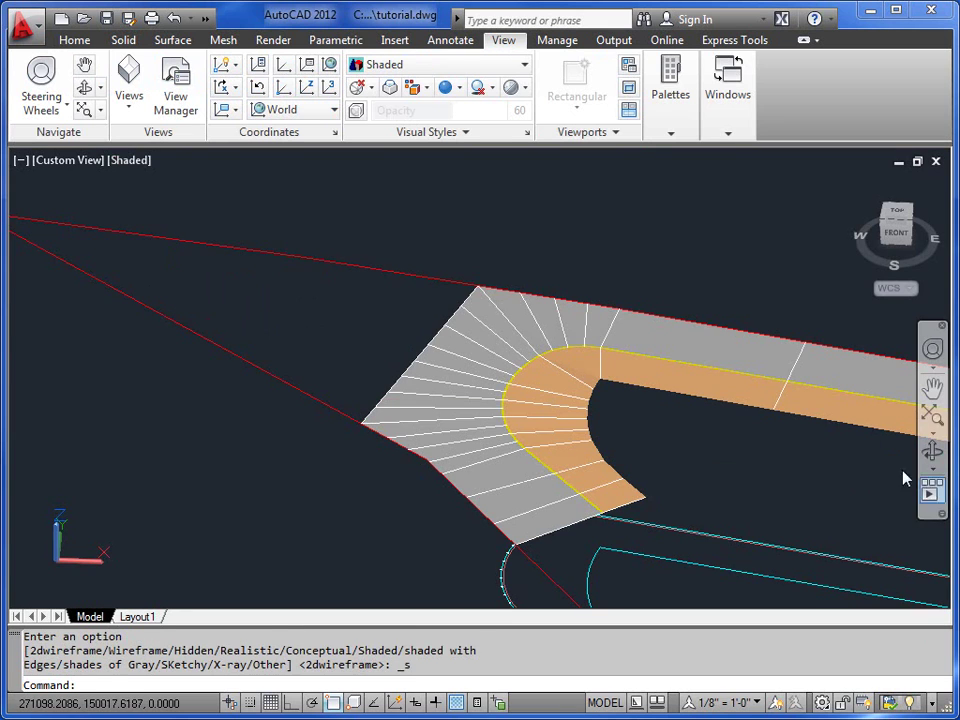
- Orbit and zoom in to inspect the shaded kerb corner surfaces in 3D
left_click(934, 455)
mouse_move(647, 452)
left_mouse_down()
mouse_move(561, 456)
mouse_move(536, 420)
mouse_move(550, 437)
left_mouse_up()
scroll(550, 437, "up", 5)
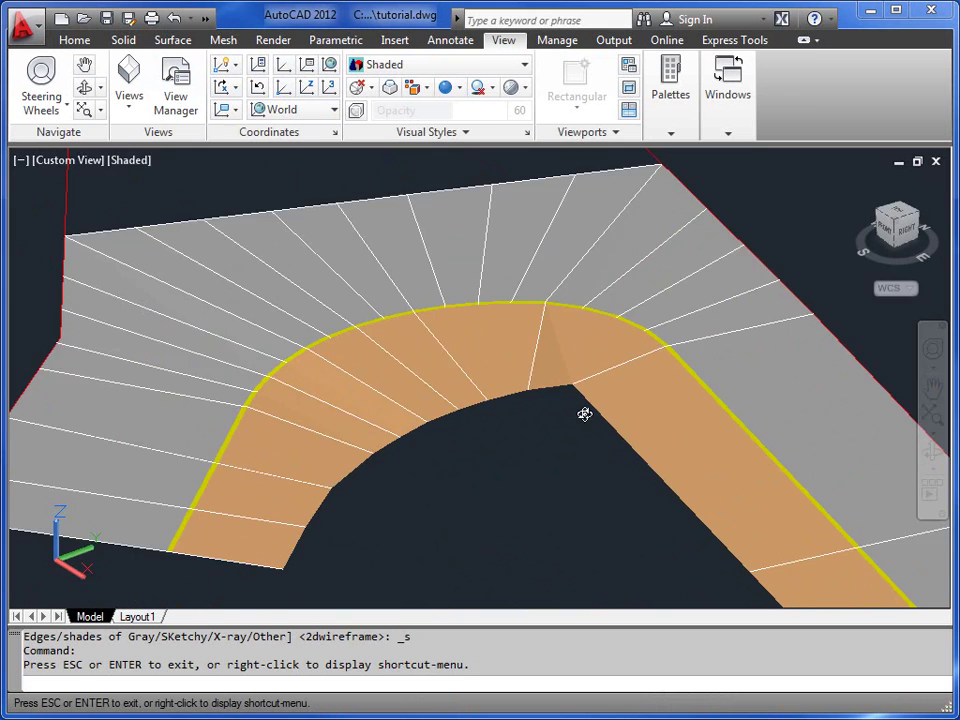
scroll(552, 371, "up", 6)
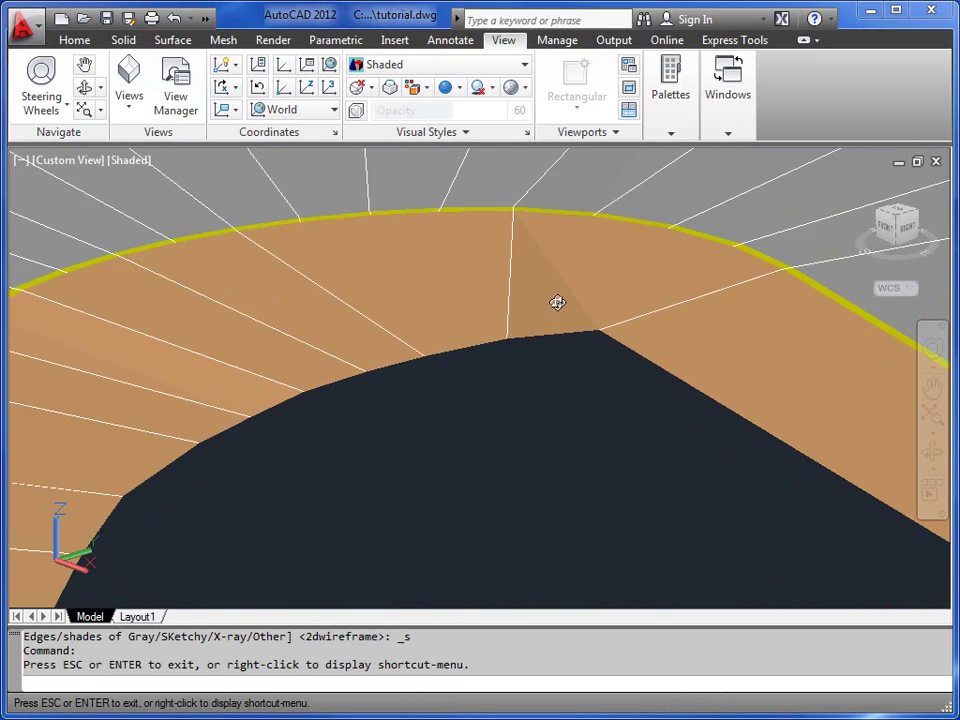
mouse_move(526, 357)
left_mouse_down()
mouse_move(525, 317)
mouse_move(546, 349)
mouse_move(529, 366)
mouse_move(506, 362)
mouse_move(513, 407)
left_mouse_up()
right_click(513, 407)
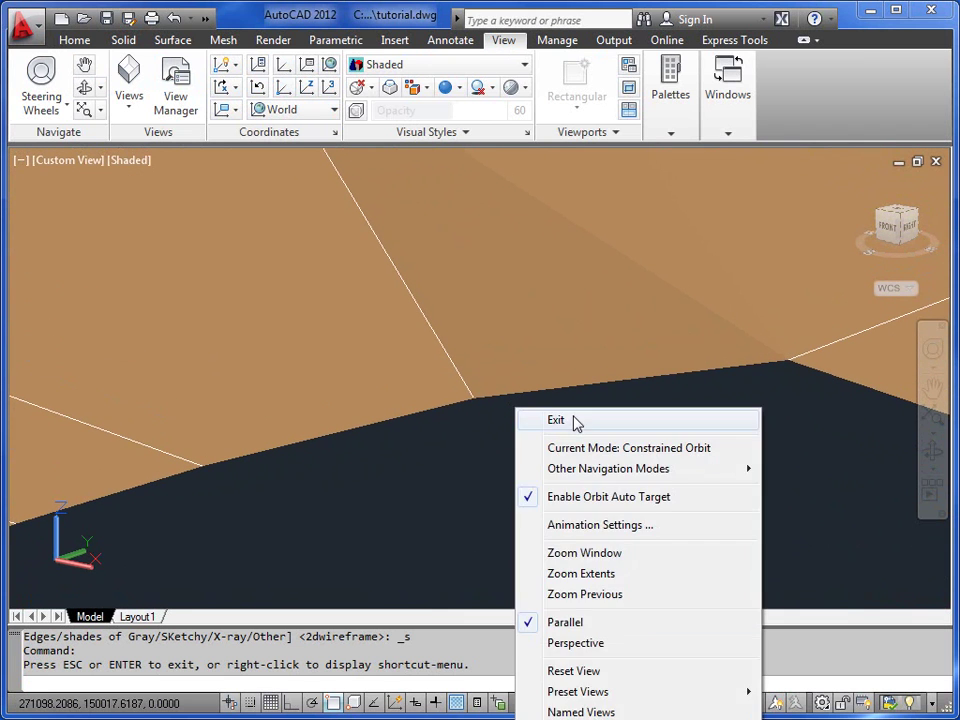
left_click(574, 422)
- Stretch the vertex shared by the seven corner faces straight down along Z using a crossing window
type("S")
key("Return")
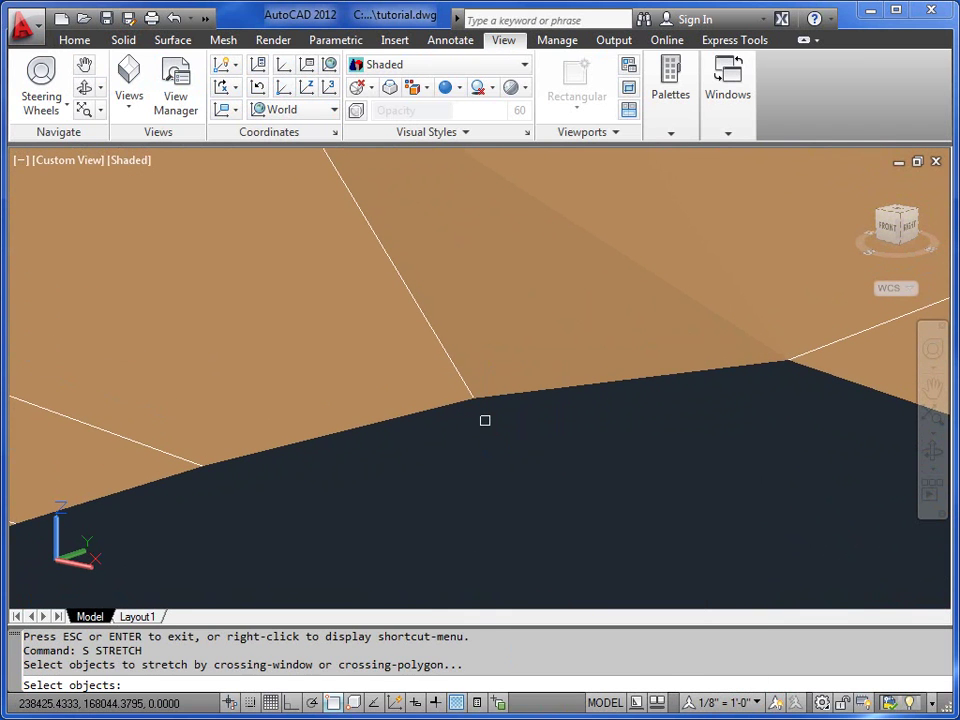
type("C")
key("Return")
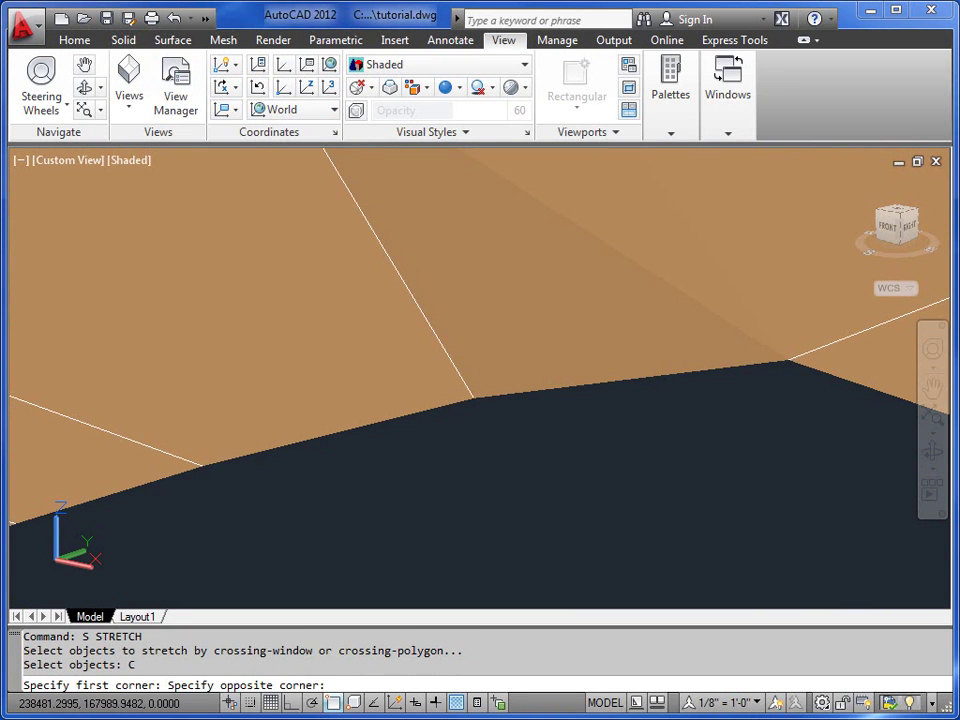
left_click(490, 430)
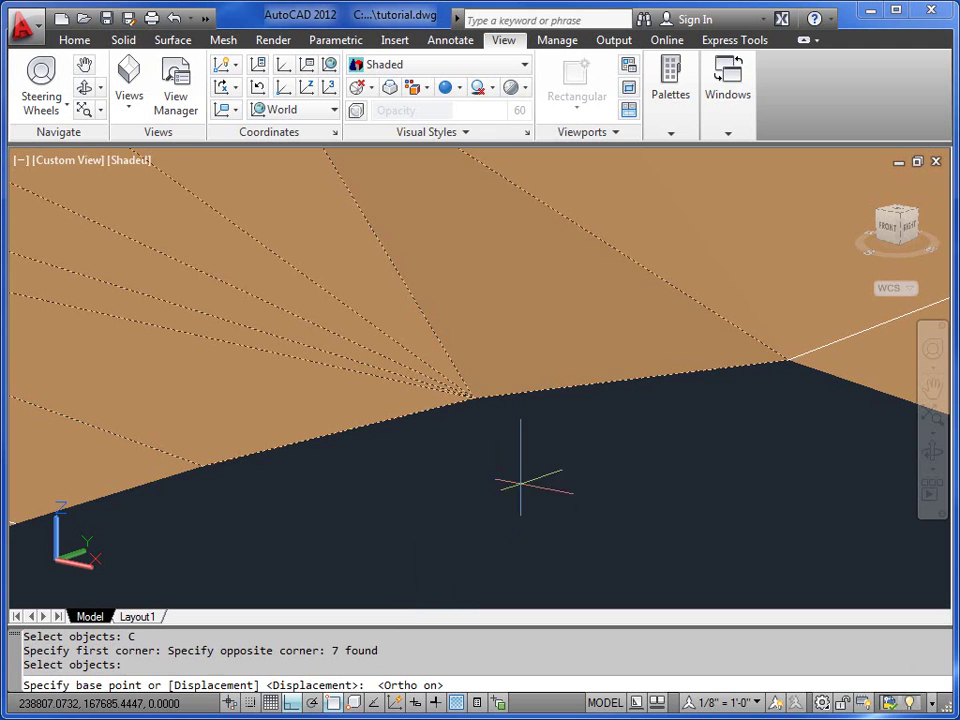
left_click(525, 447)
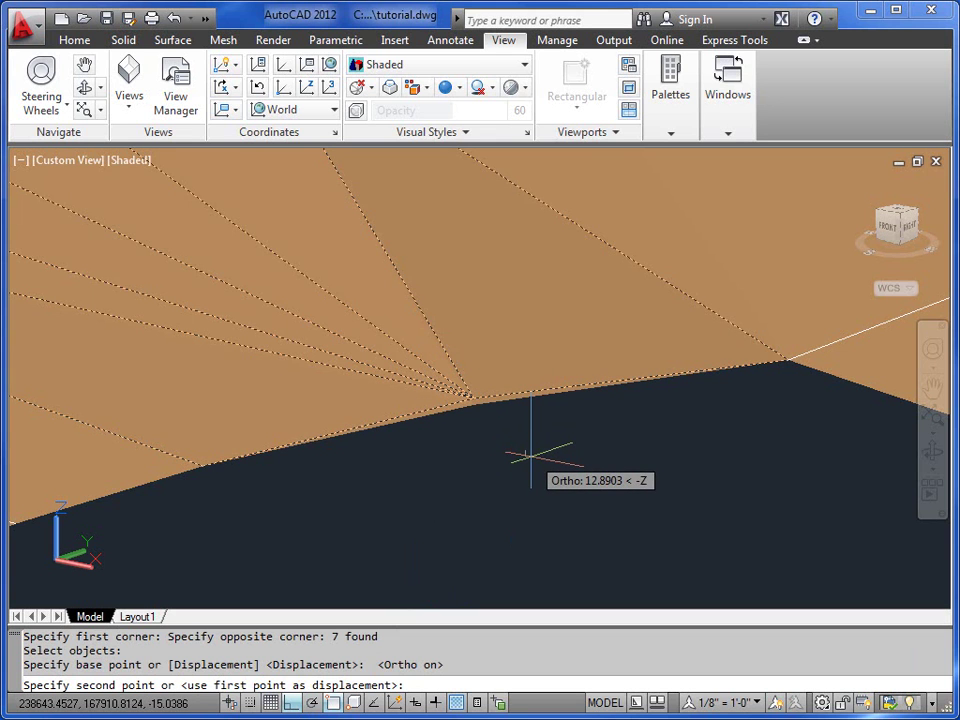
left_click(531, 456)
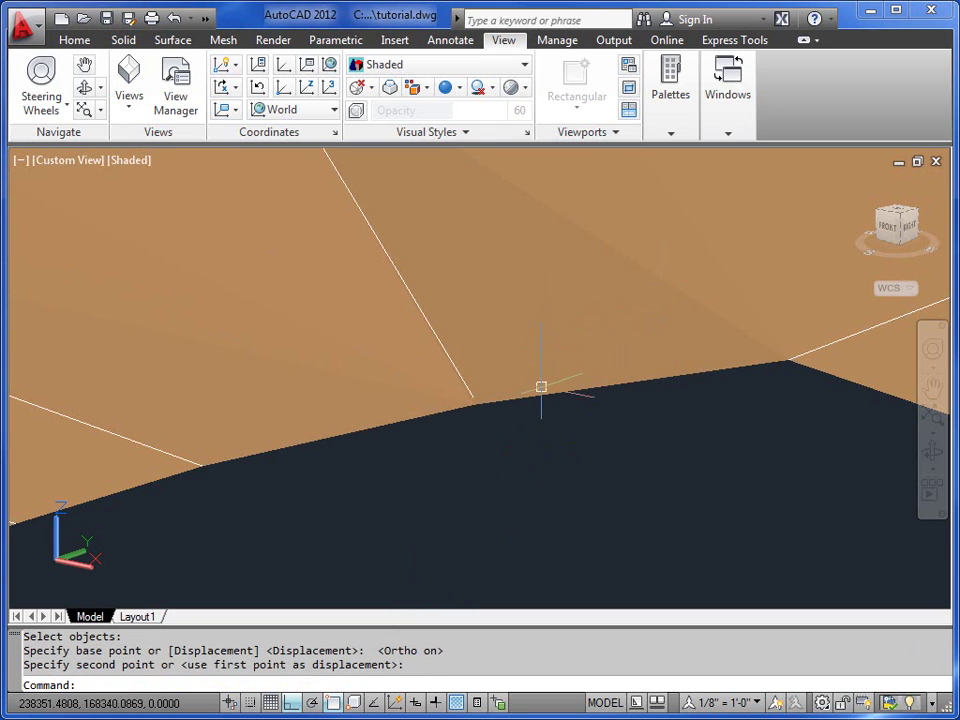
scroll(541, 386, "down", 5)
mouse_move(600, 439)
middle_mouse_down()
mouse_move(529, 401)
mouse_move(539, 418)
mouse_move(490, 432)
middle_mouse_up()
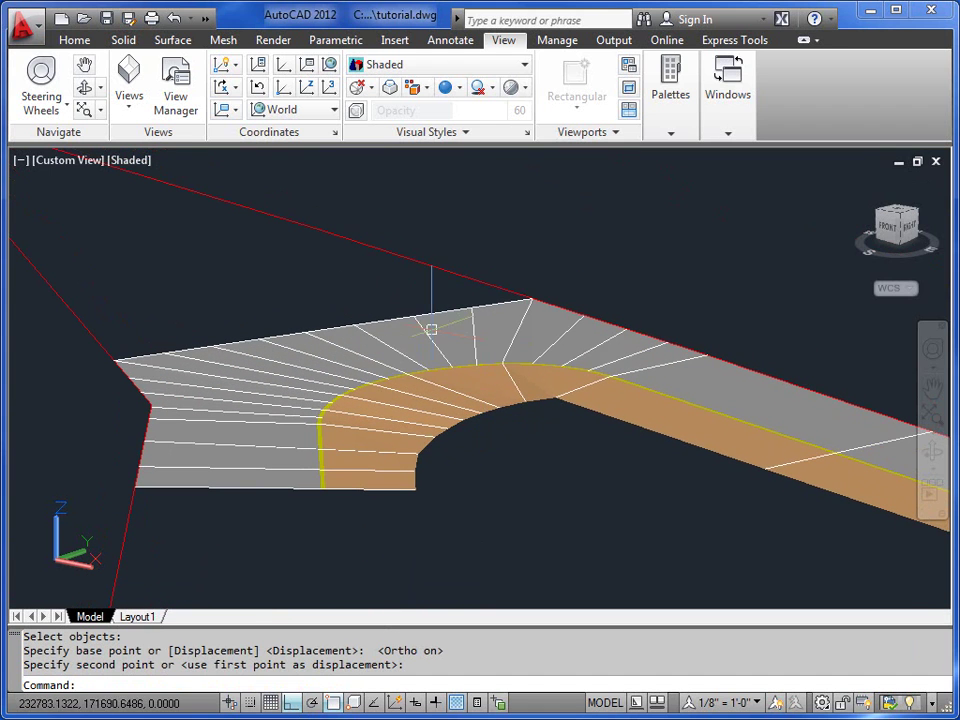
key("Escape")
key("Escape")
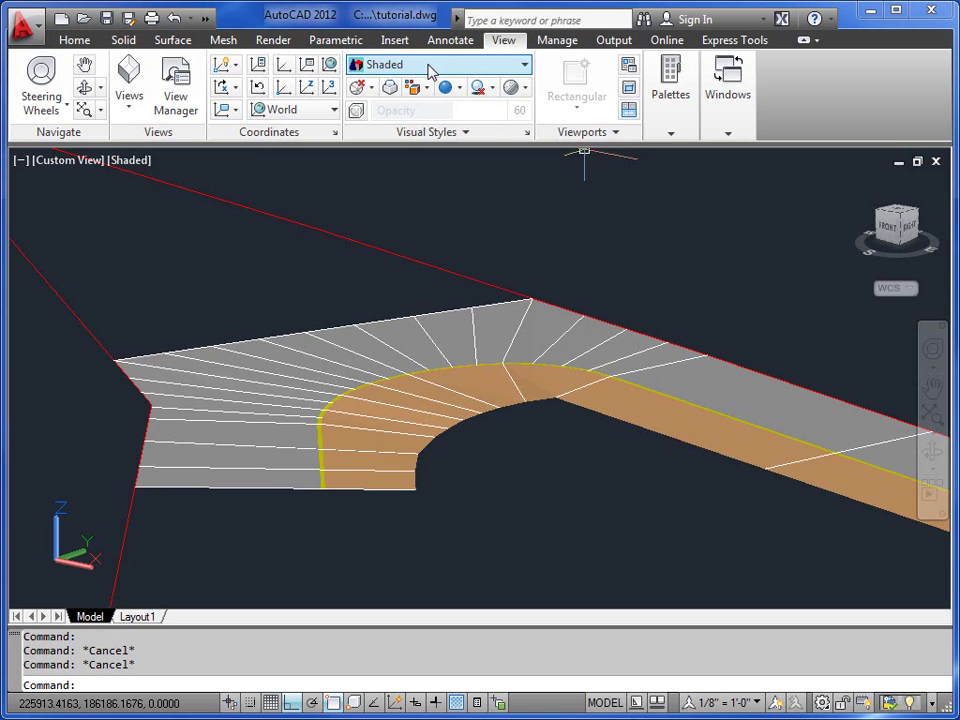
- Return to wireframe and select all 26 matching dashed guide polylines with SSX
left_click(430, 68)
left_click(388, 95)
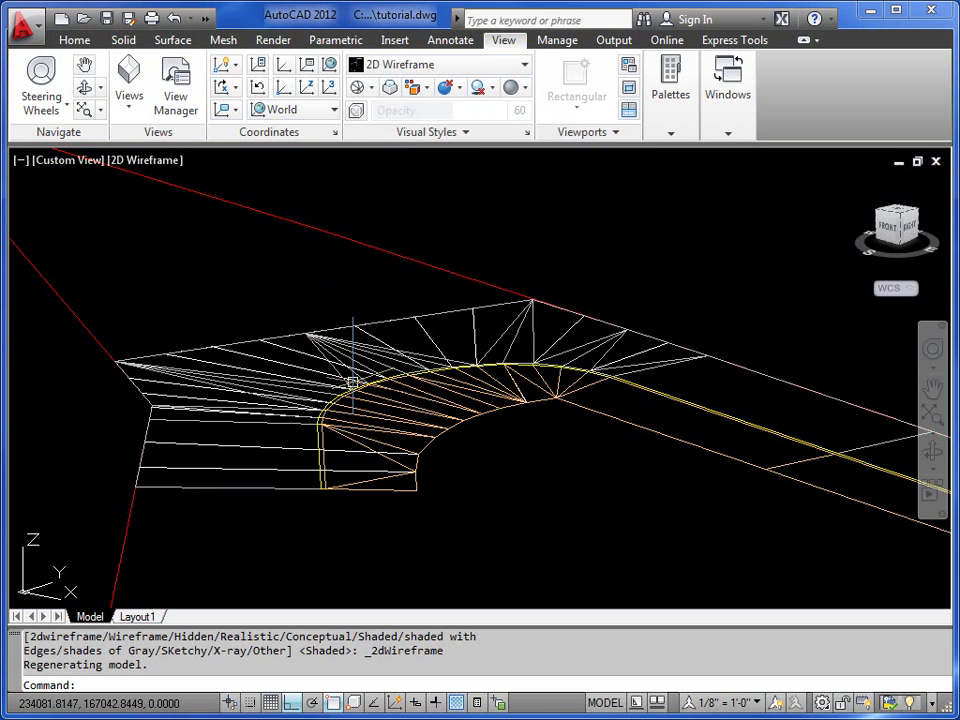
scroll(285, 454, "up", 2)
scroll(300, 450, "up", 1)
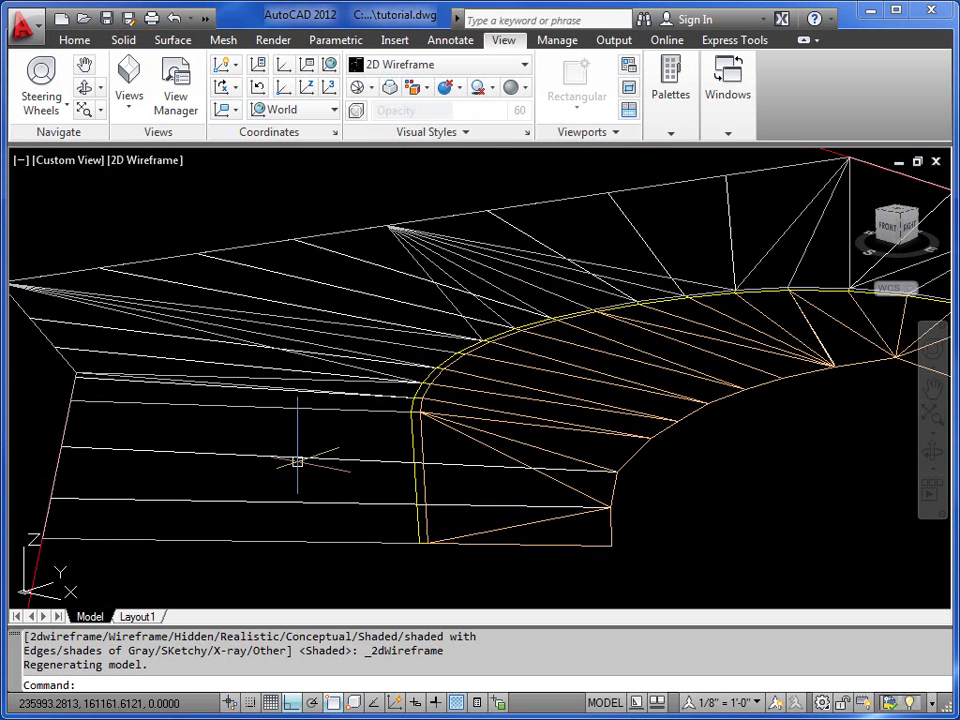
left_click(459, 463)
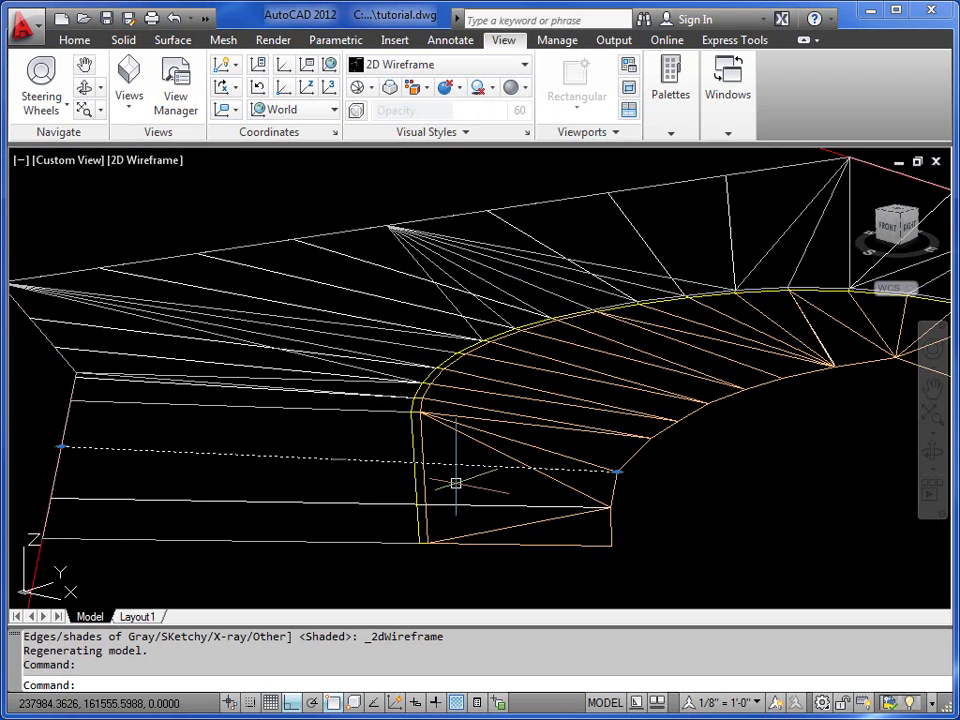
key("Escape")
key("Escape")
key("Escape")
type("SSX")
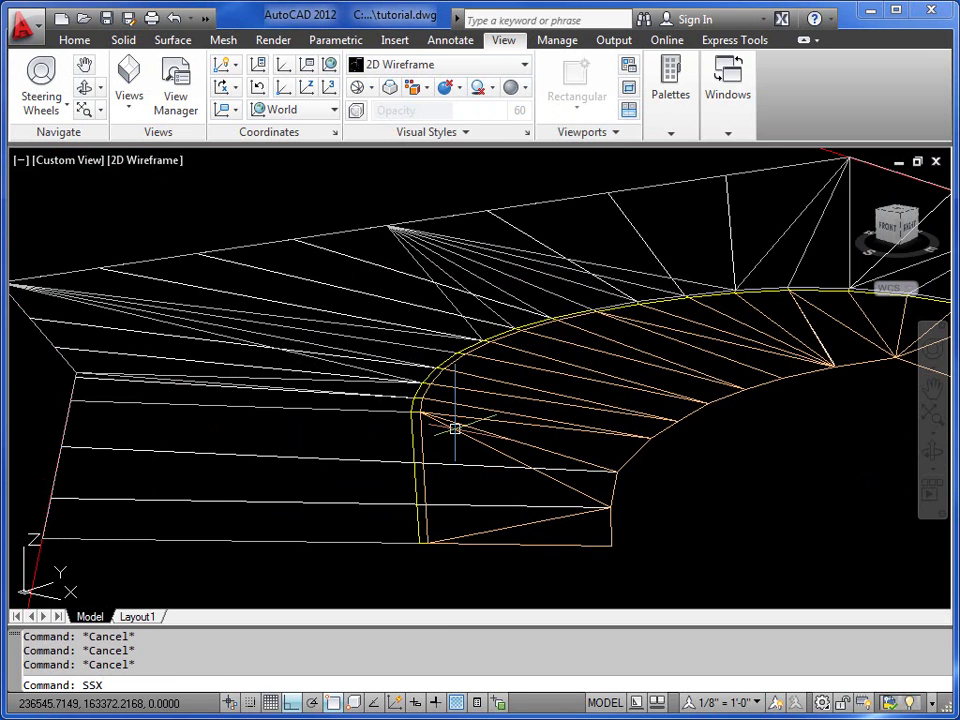
key("Return")
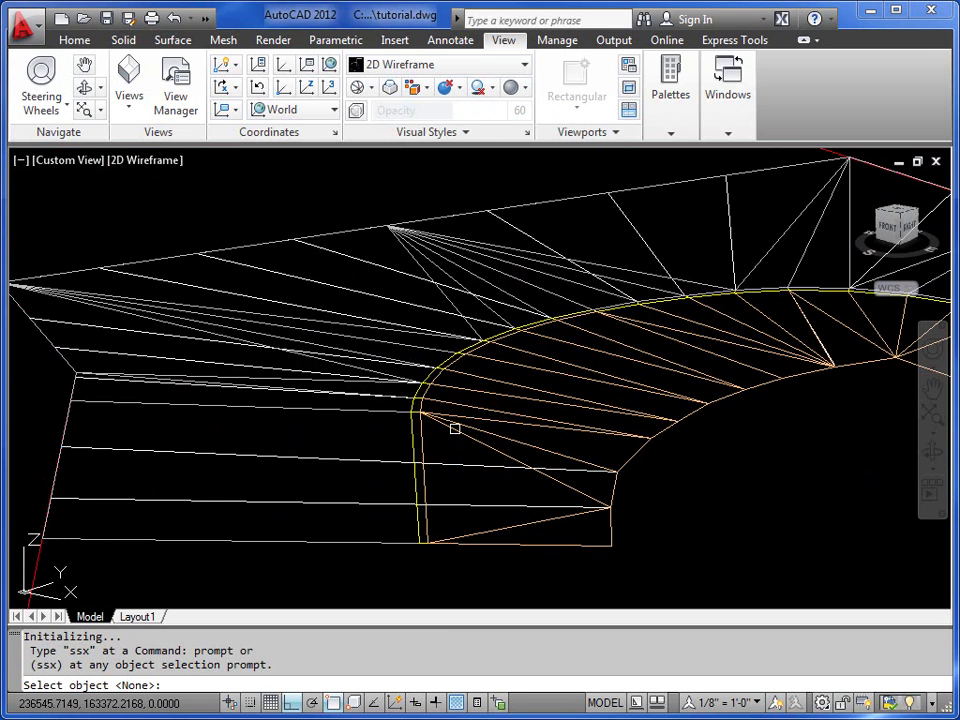
left_click(467, 464)
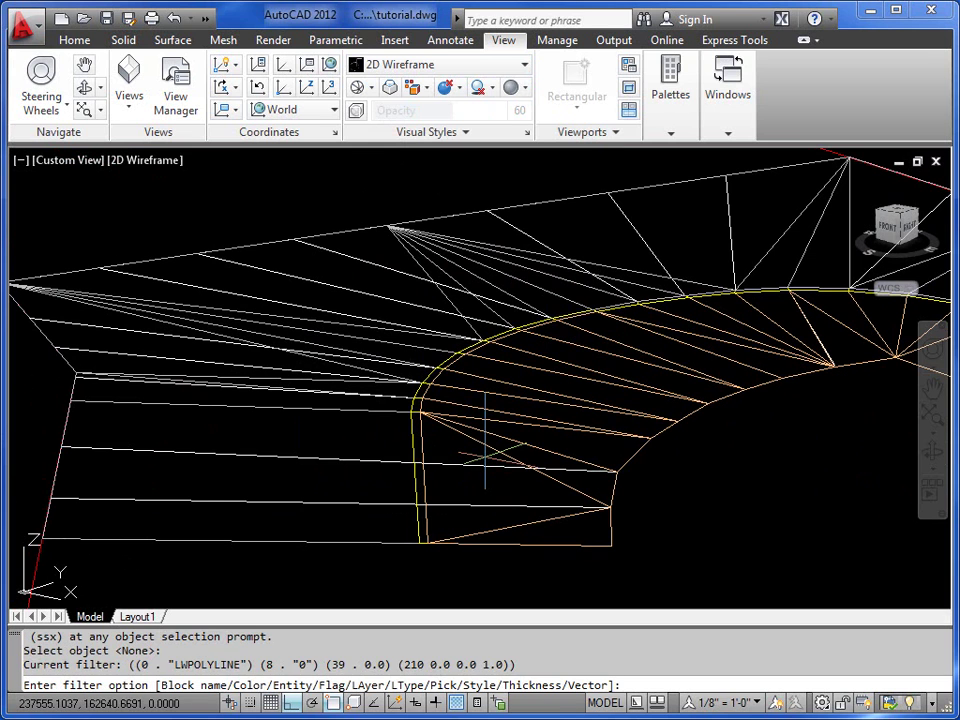
key("Return")
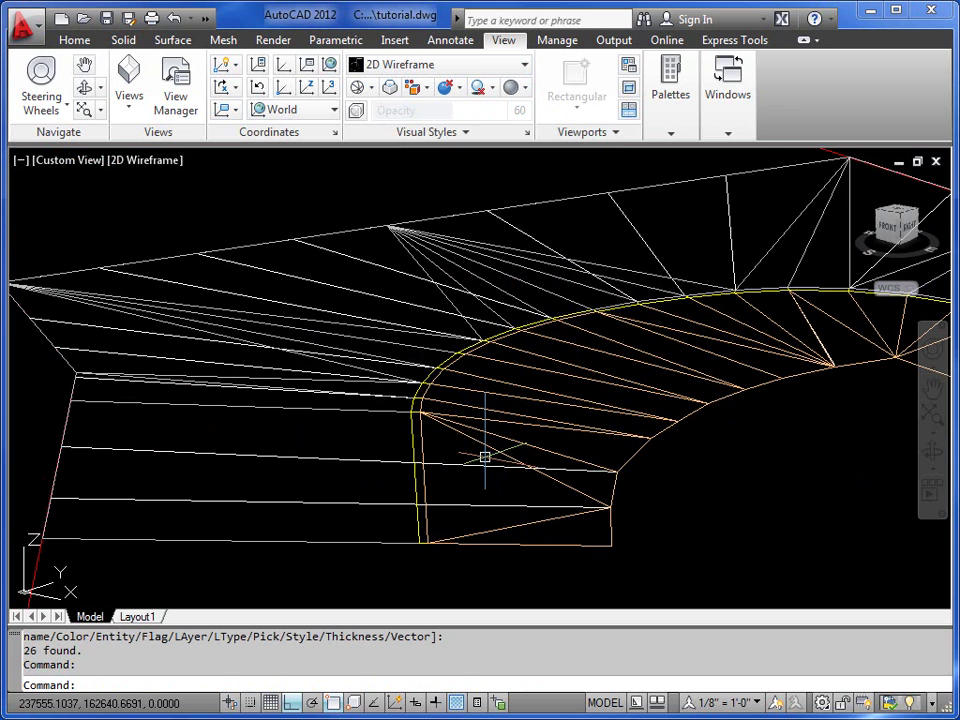
- Erase the previously selected 26 guide lines and pan across the kerb
type("E")
key("Return")
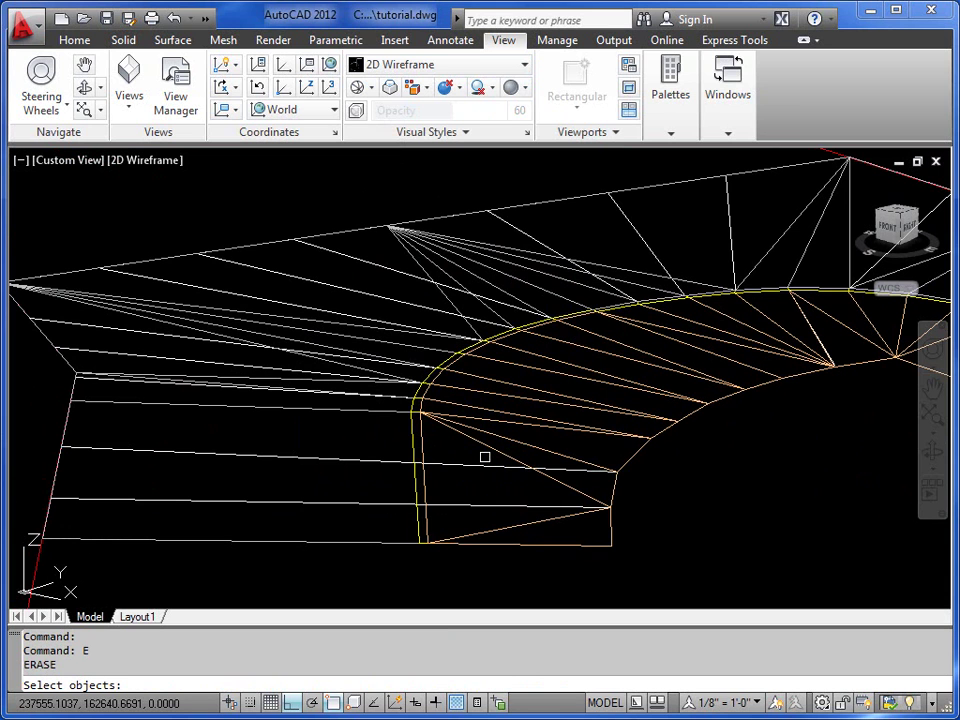
type("P")
key("Return")
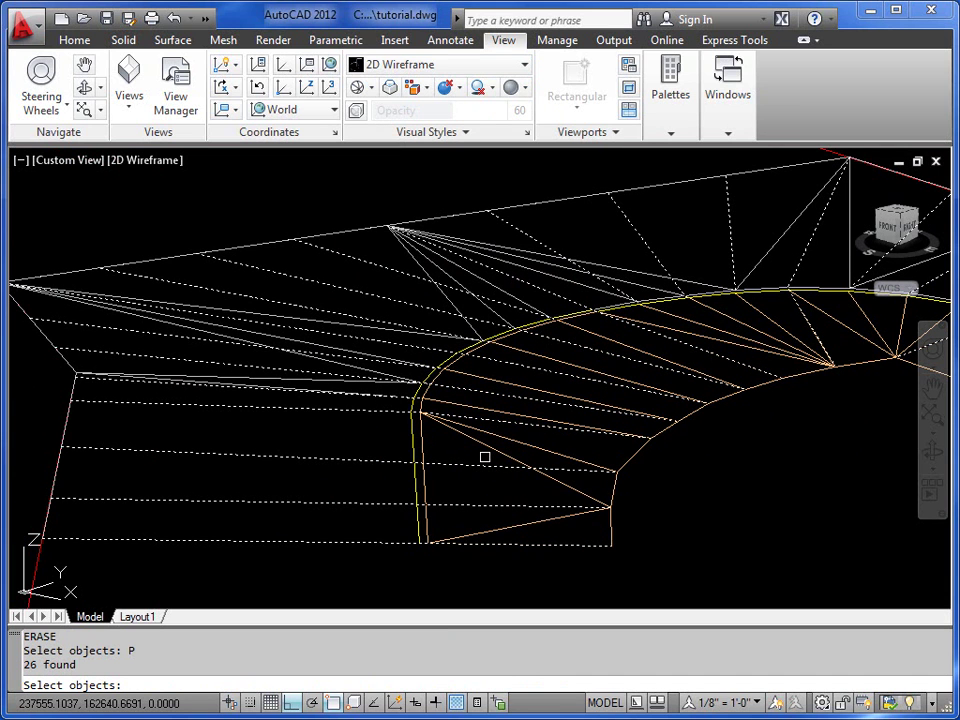
key("Return")
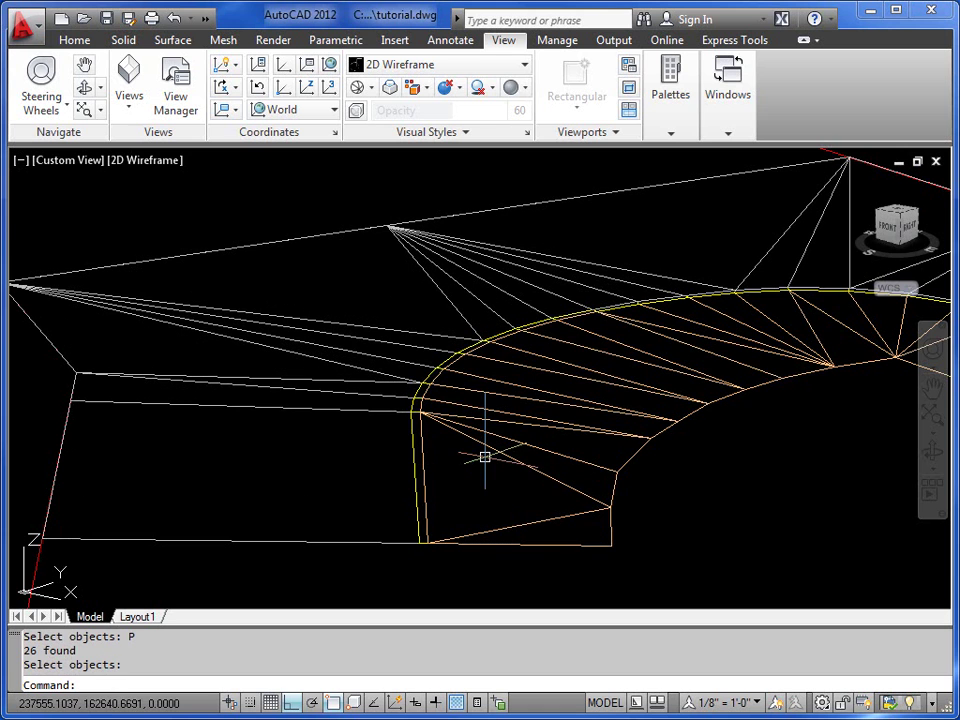
middle_click_drag(593, 461, 342, 459)
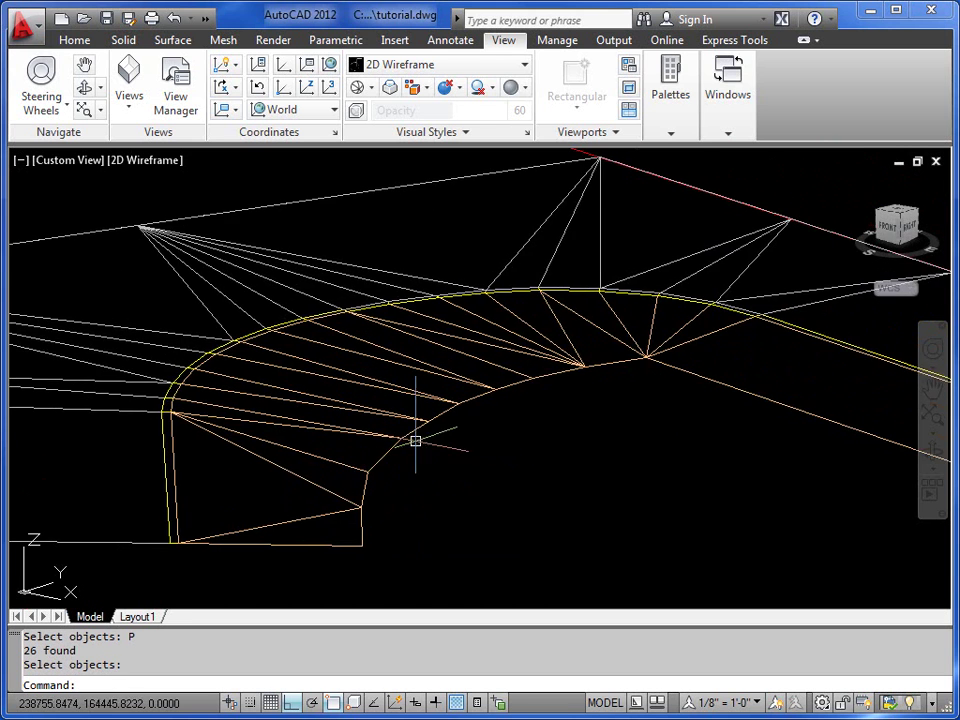
- Set KERB_FRONTS as the current layer from the Home tab layer list
scroll(420, 440, "down", 2)
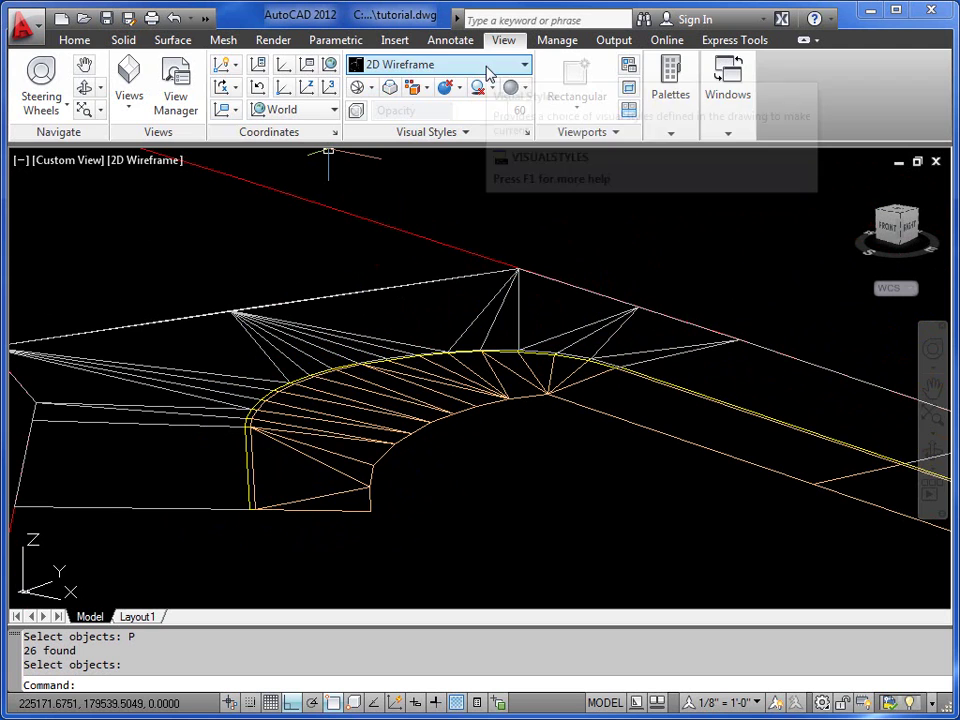
left_click(68, 40)
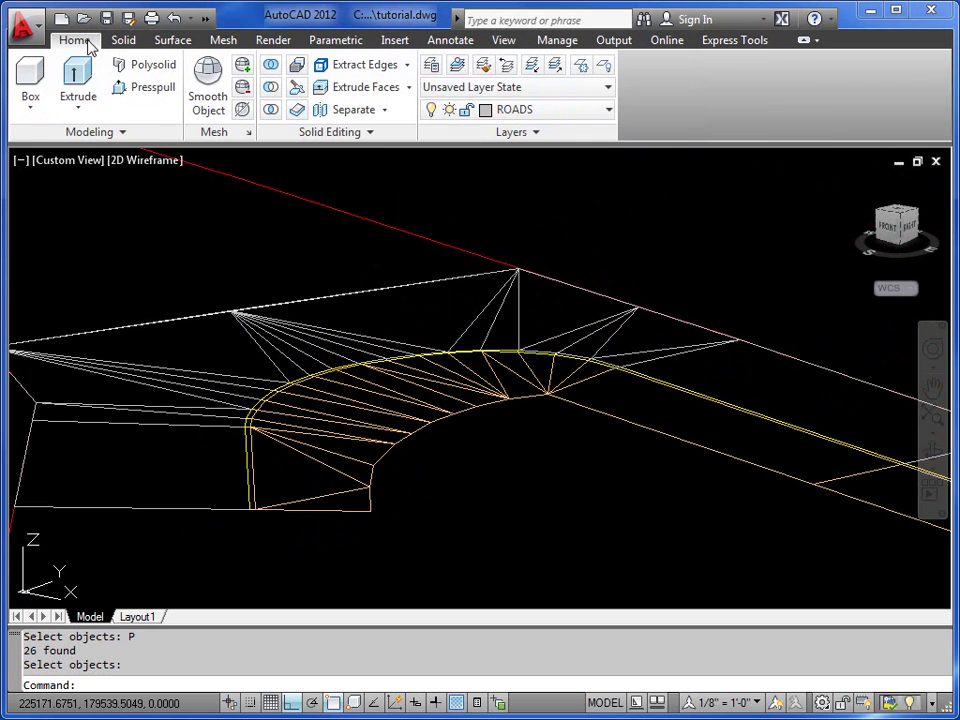
left_click(600, 111)
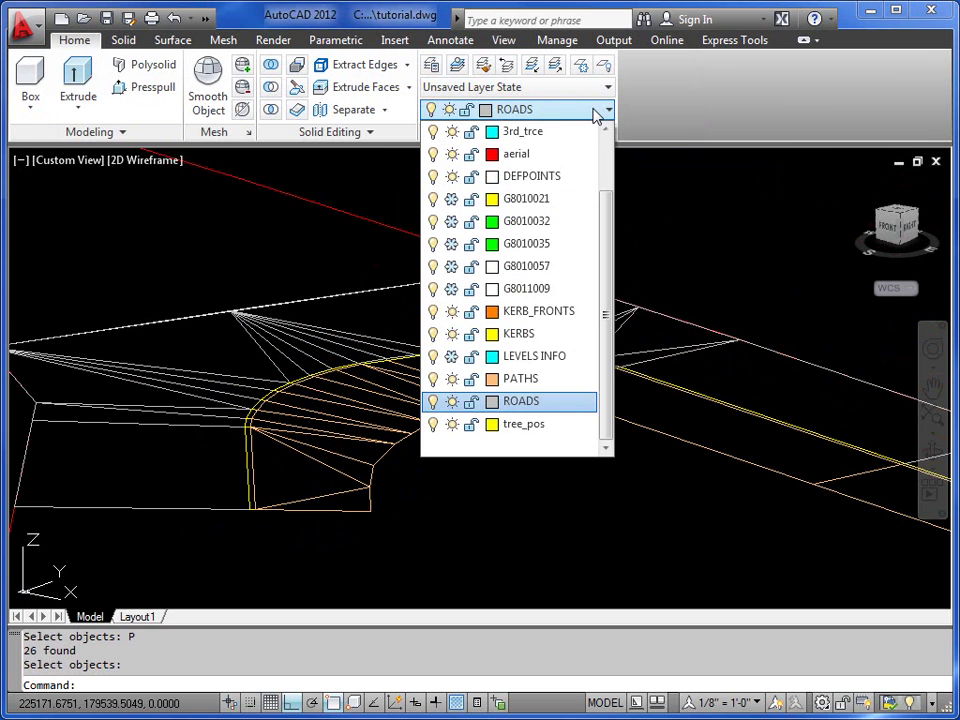
left_click(551, 313)
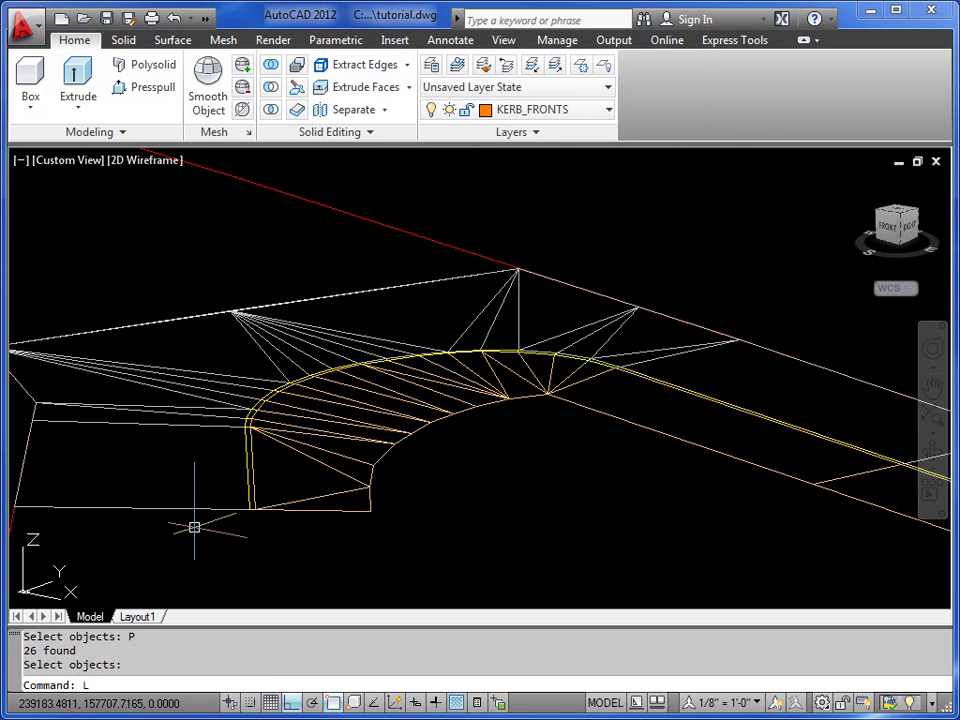
- Start a line at the kerb front corner and trace it up the edge and around the arc
key("Return")
scroll(240, 520, "up", 3)
left_click(234, 490)
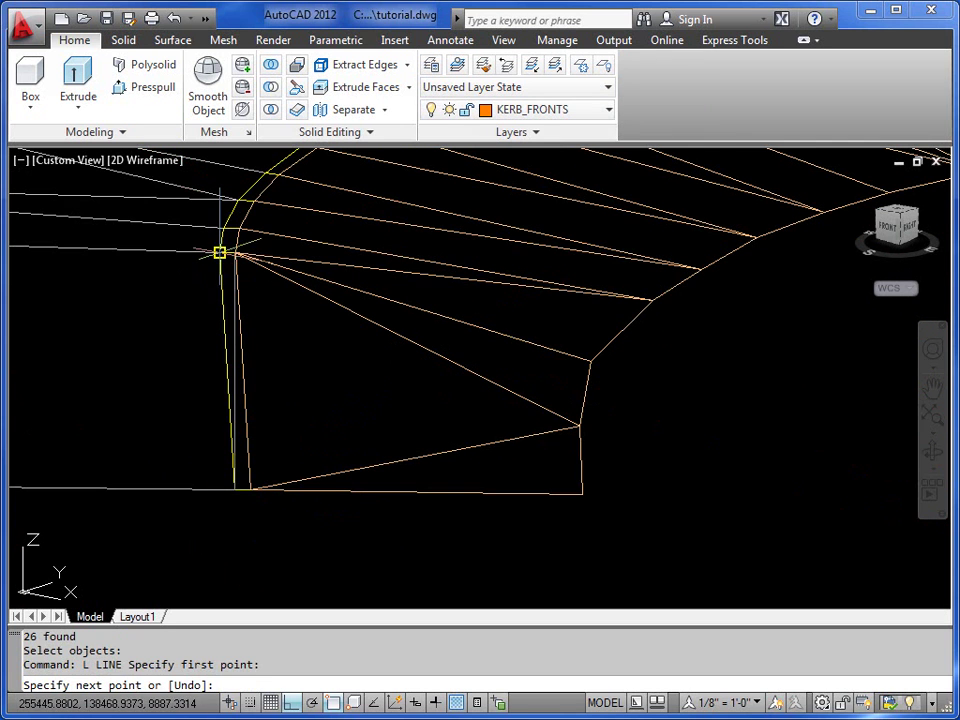
left_click(219, 253)
left_click(223, 226)
left_click(238, 200)
mouse_move(238, 200)
middle_mouse_down()
mouse_move(233, 381)
mouse_move(186, 429)
middle_mouse_up()
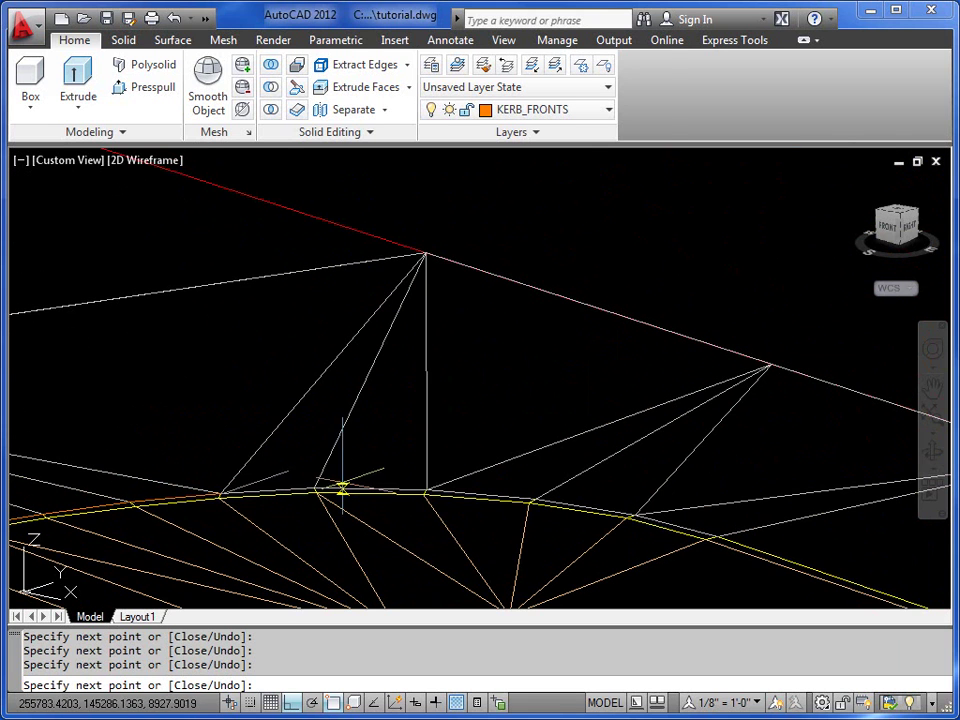
left_click(426, 490)
left_click(534, 499)
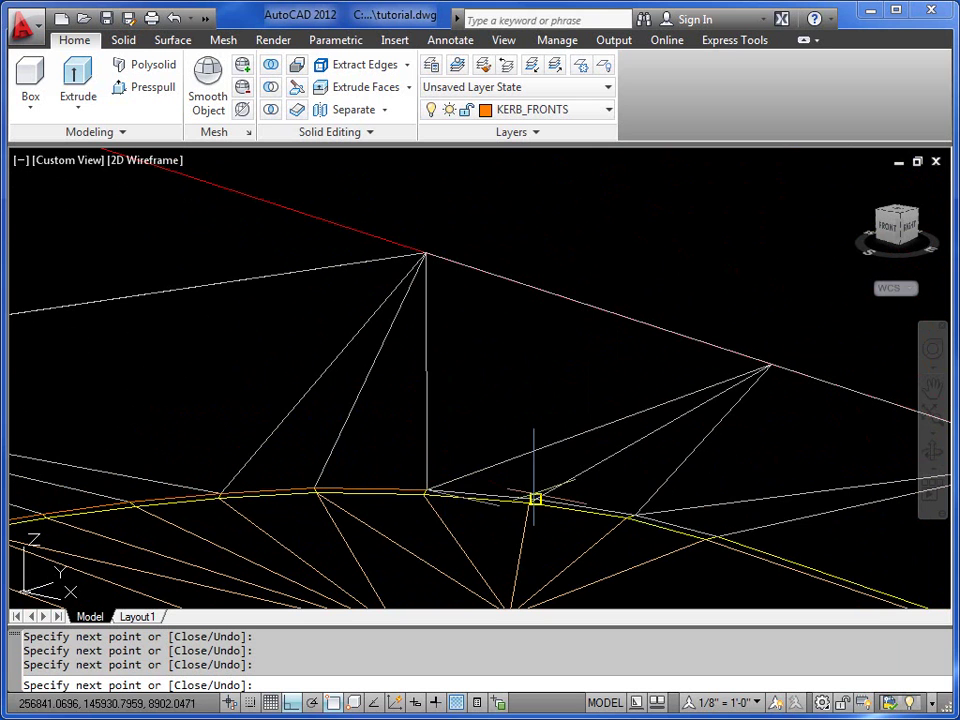
left_click(634, 515)
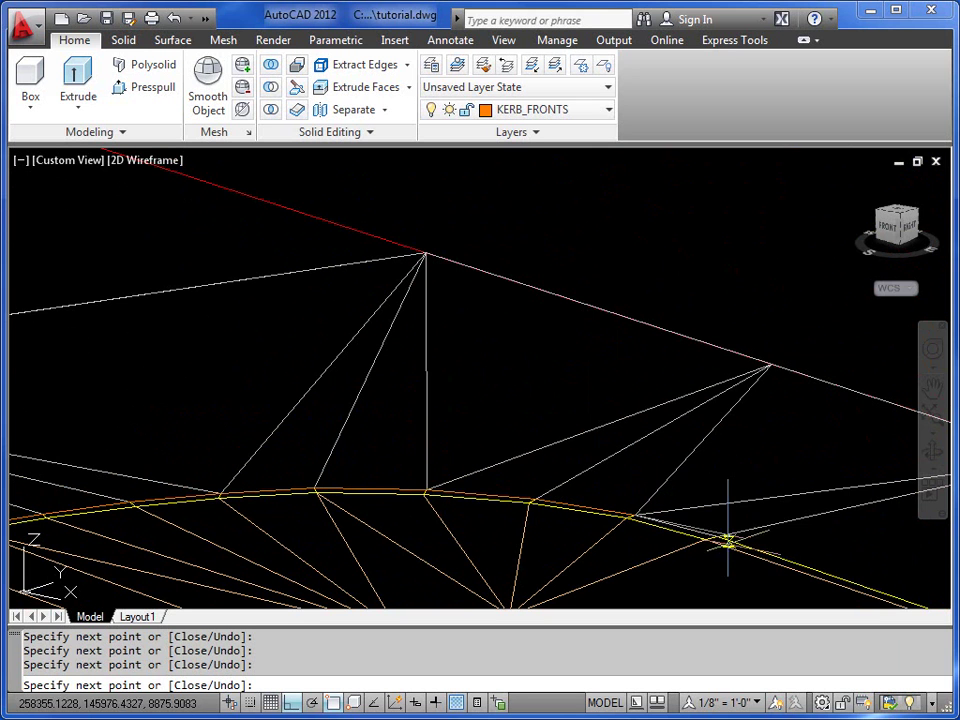
- Continue the line along the straight kerb front to its end and finish it
mouse_move(711, 534)
middle_mouse_down()
mouse_move(452, 446)
mouse_move(256, 400)
middle_mouse_up()
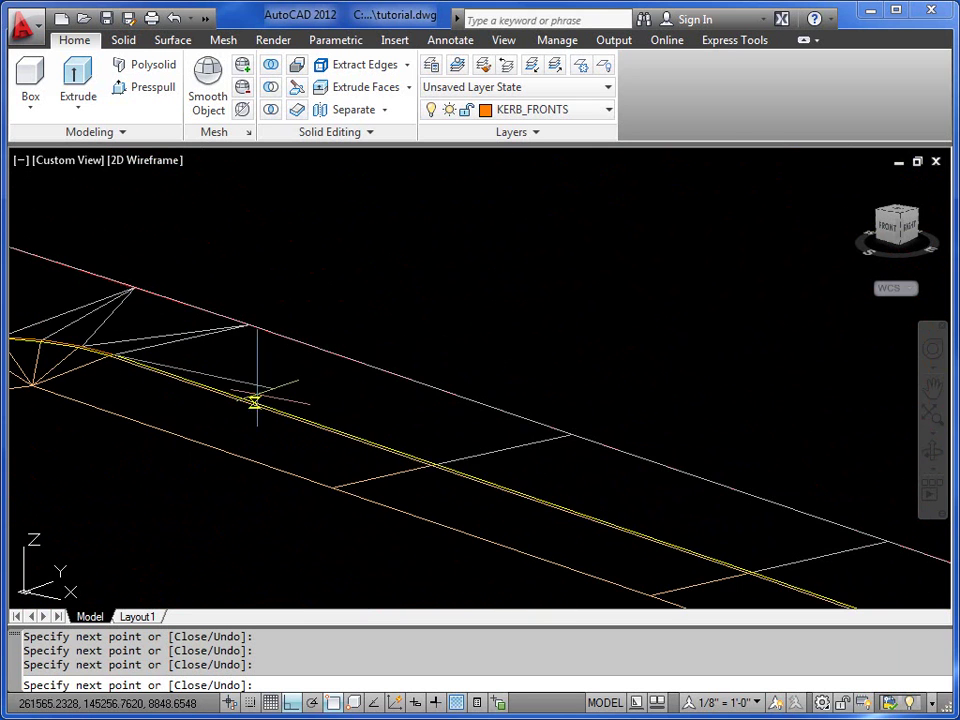
left_click(435, 464)
left_click(748, 574)
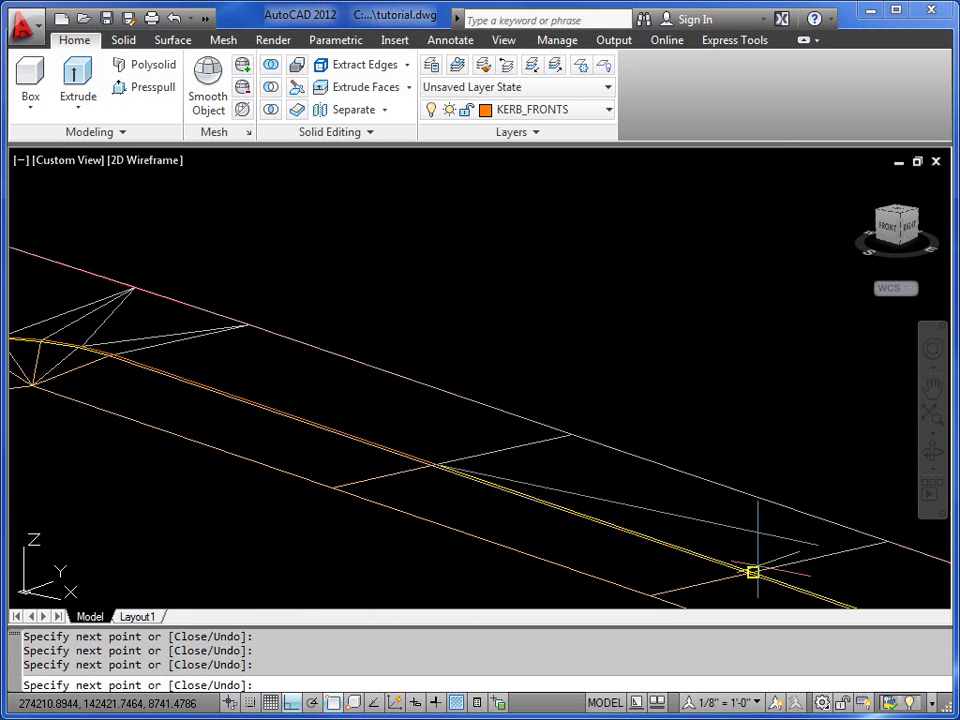
middle_click_drag(808, 589, 334, 411)
scroll(466, 459, "up", 3)
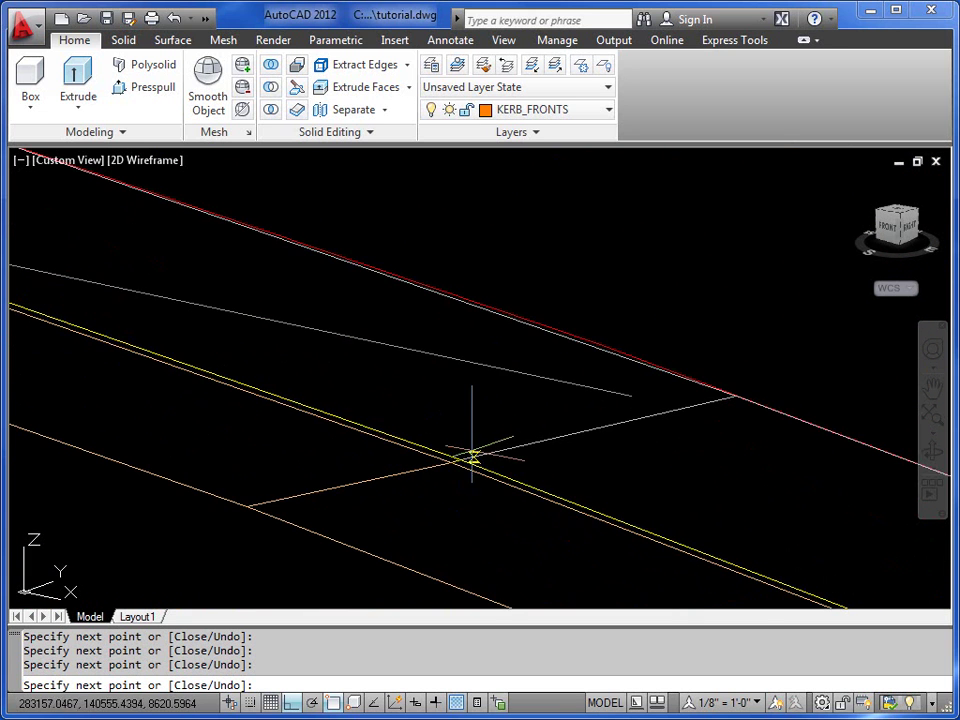
left_click(471, 456)
middle_click_drag(471, 456, 214, 358)
left_click(460, 456)
middle_click_drag(606, 516, 79, 283)
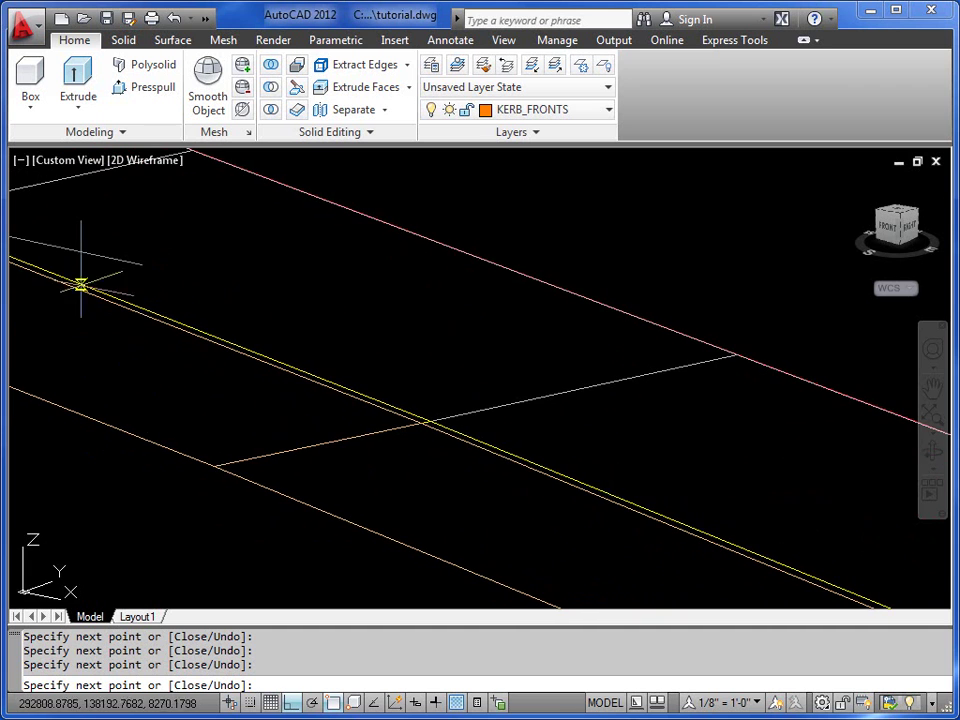
left_click(430, 421)
middle_click_drag(430, 421, 71, 279)
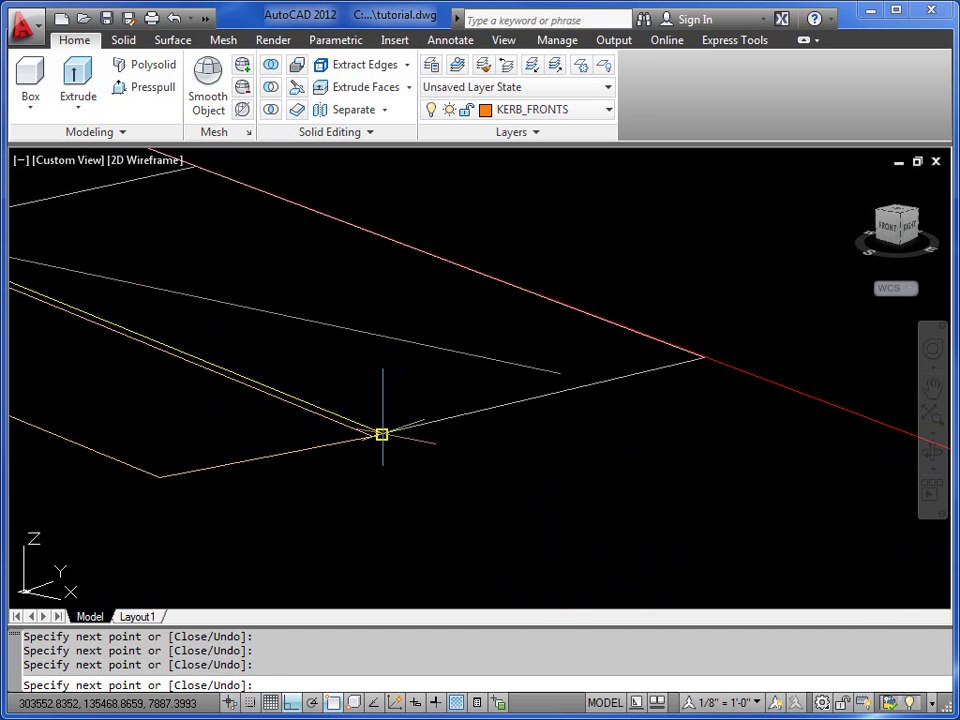
key("Return")
scroll(368, 420, "down", 3)
middle_click_drag(369, 429, 465, 489)
scroll(516, 433, "up", 3)
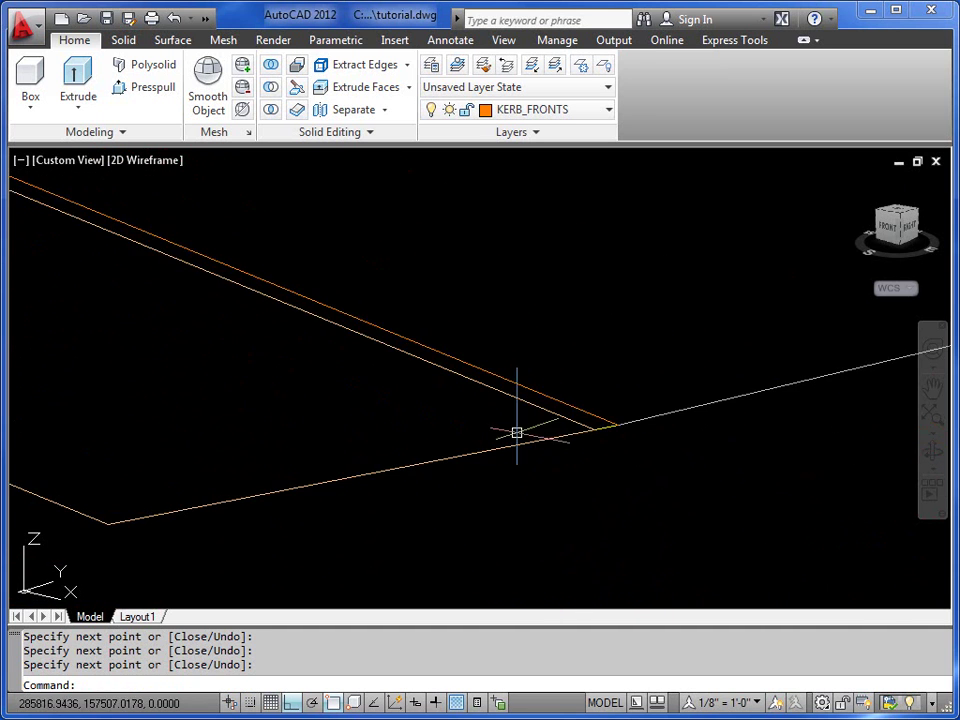
middle_click_drag(516, 433, 476, 468)
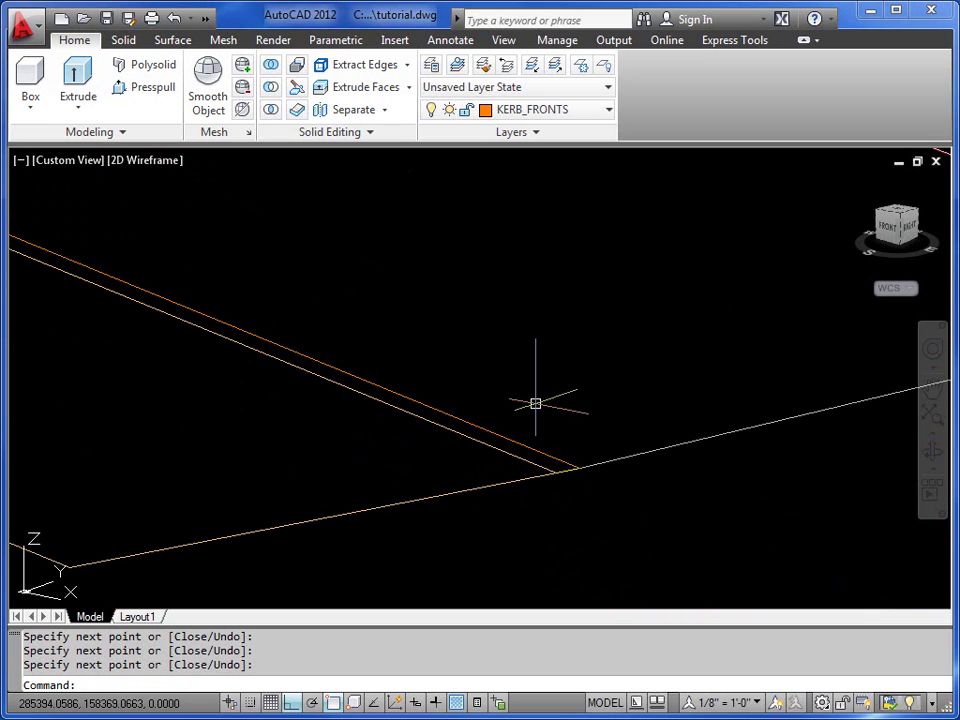
- Select all 28 PATHS pavement faces with SSX using one face as the sample
type("SSX")
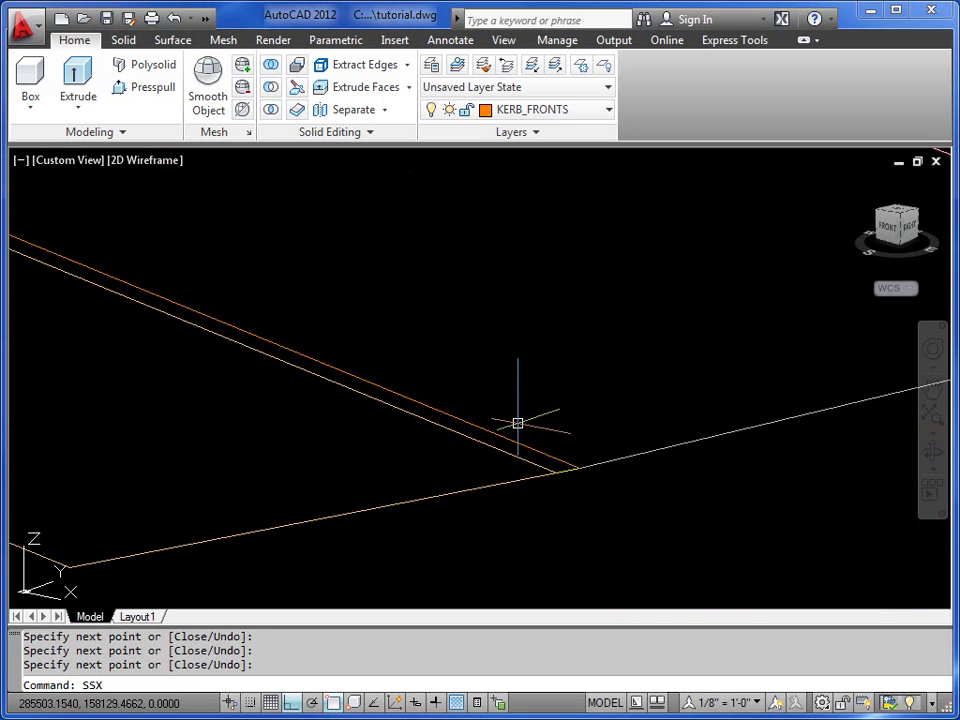
key("Return")
left_click(473, 488)
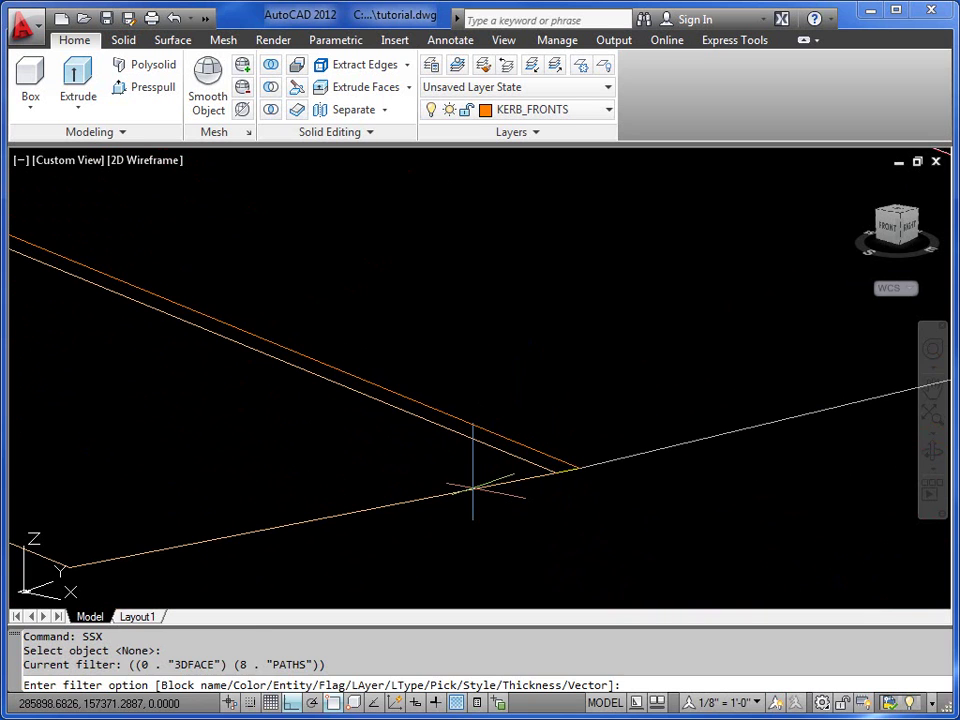
key("Return")
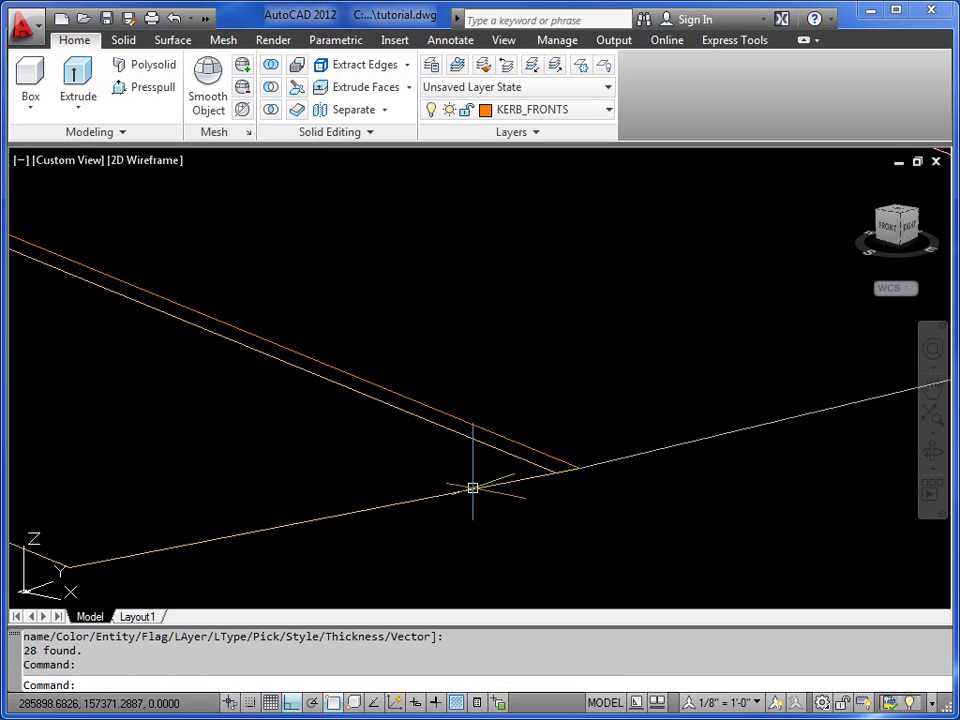
- Move the previous 28-face selection 125 straight up
type("M")
key("Return")
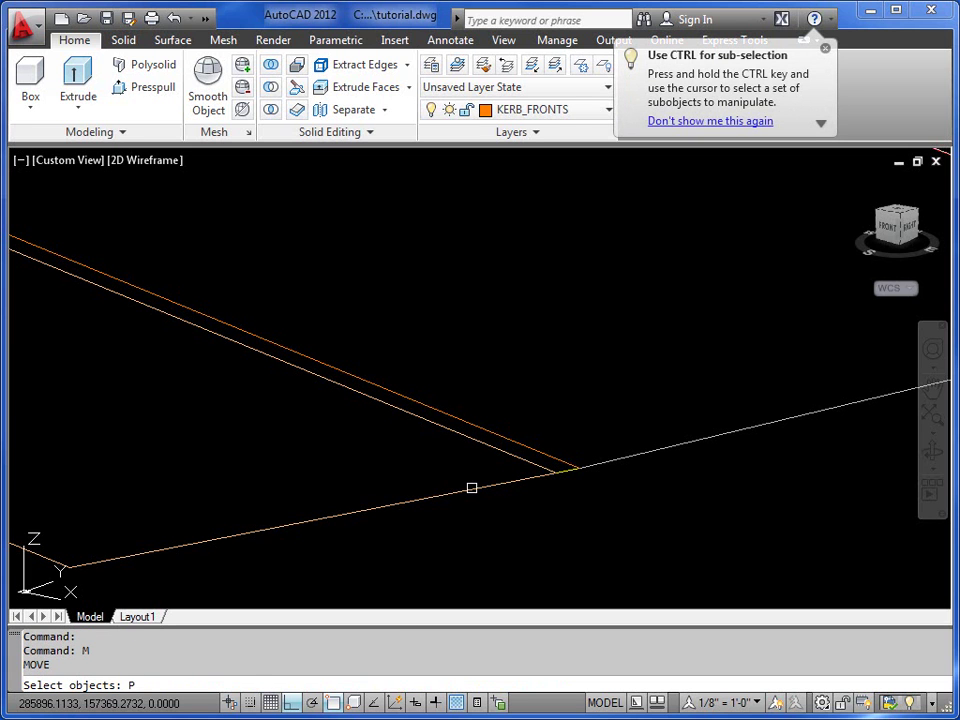
key("Return")
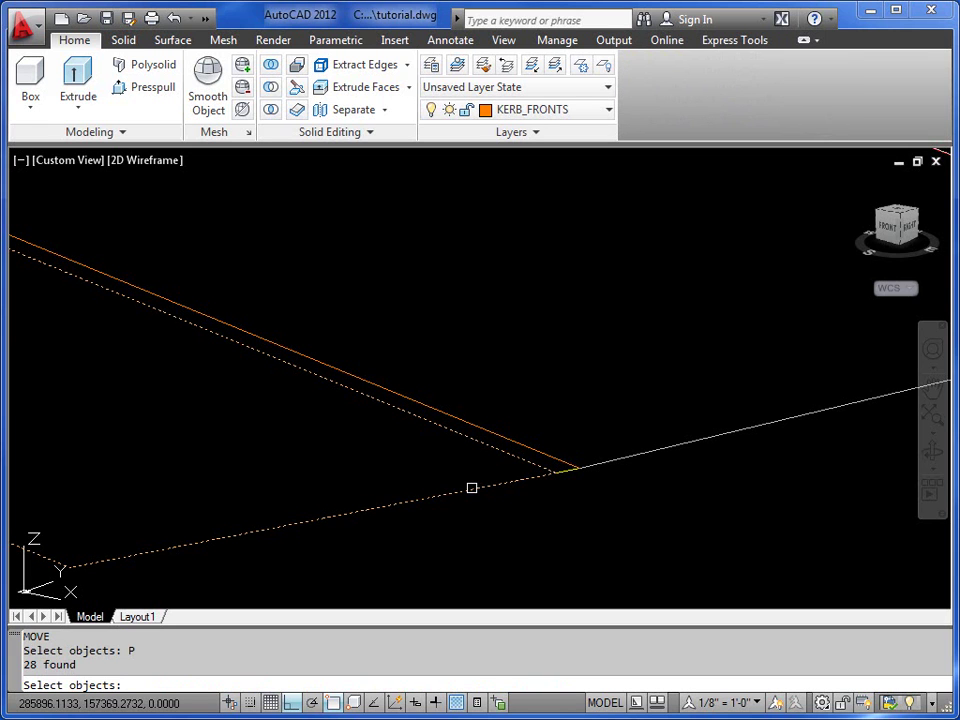
key("Return")
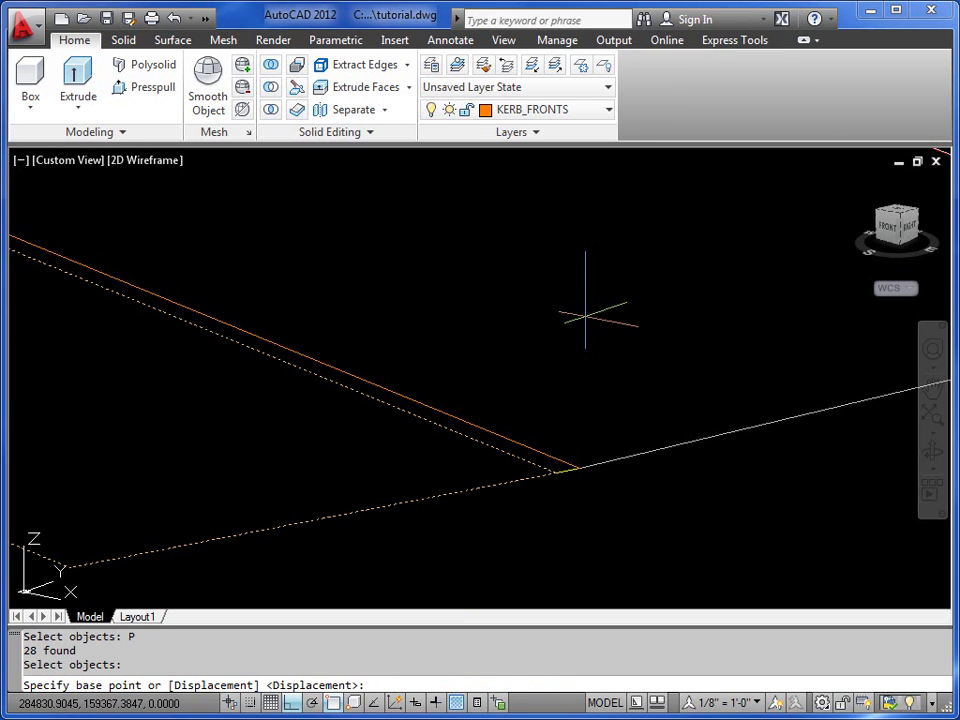
left_click(585, 316)
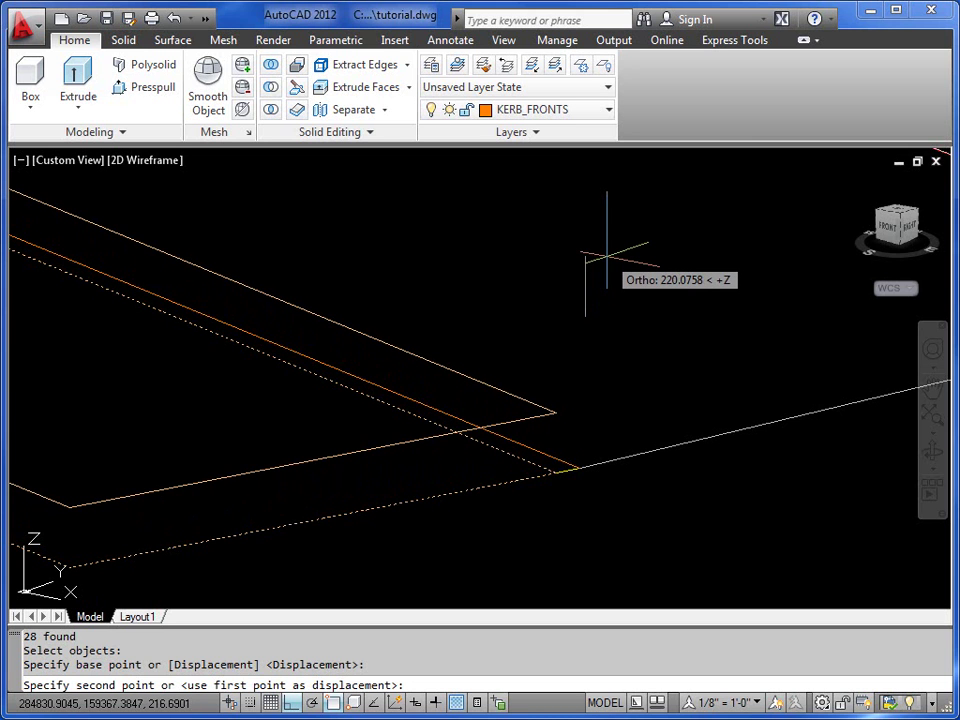
type("125")
key("Return")
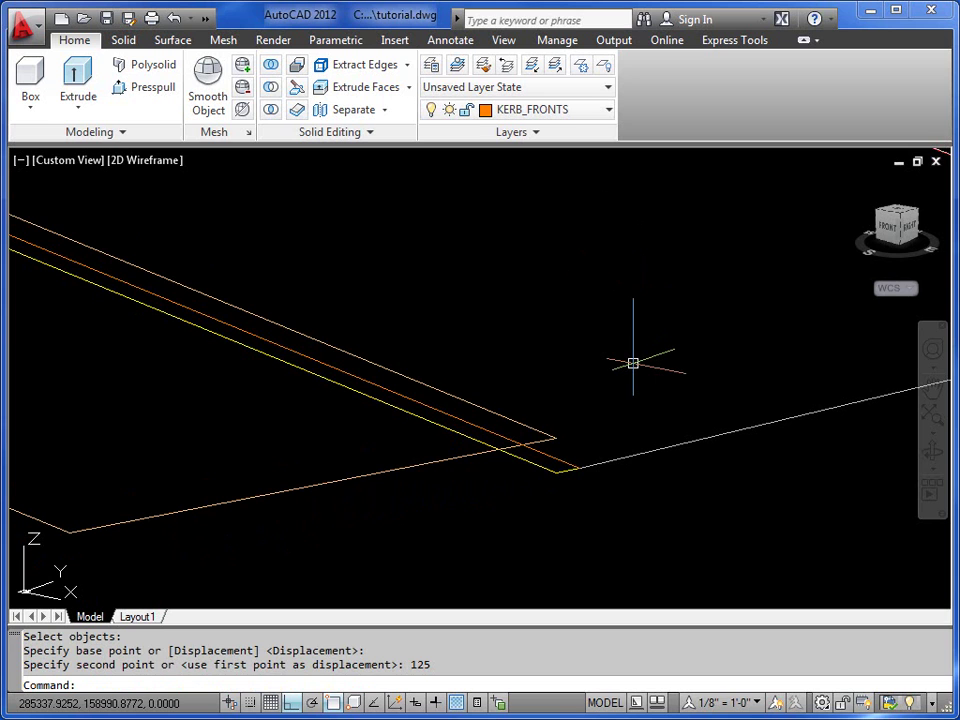
- Select all 23 matching kerb-top objects with SSX
type("SSX")
key("Return")
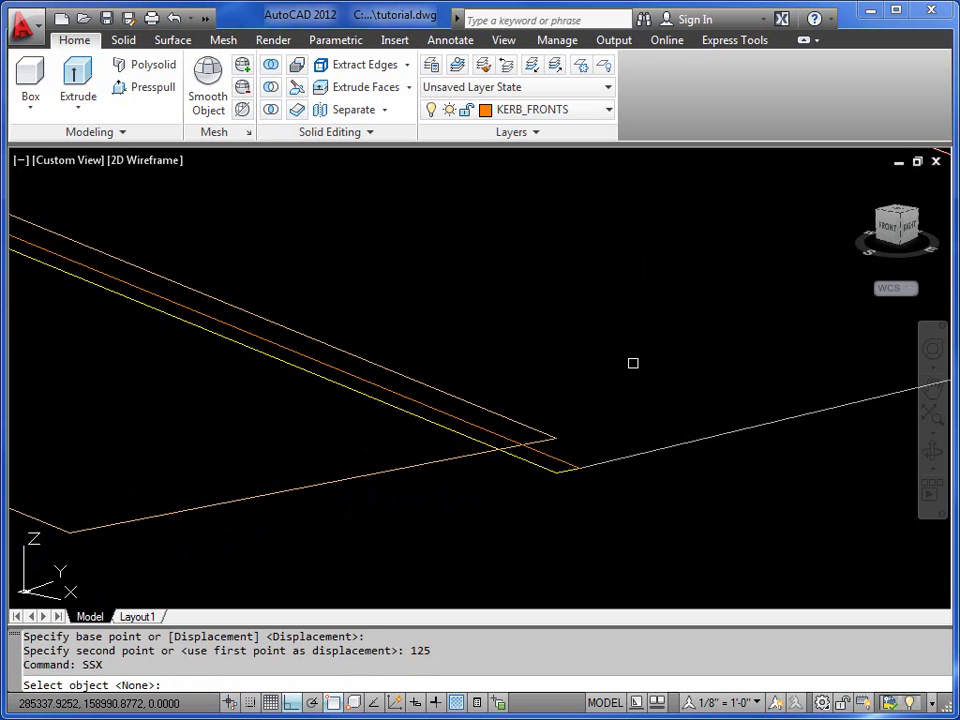
left_click(547, 467)
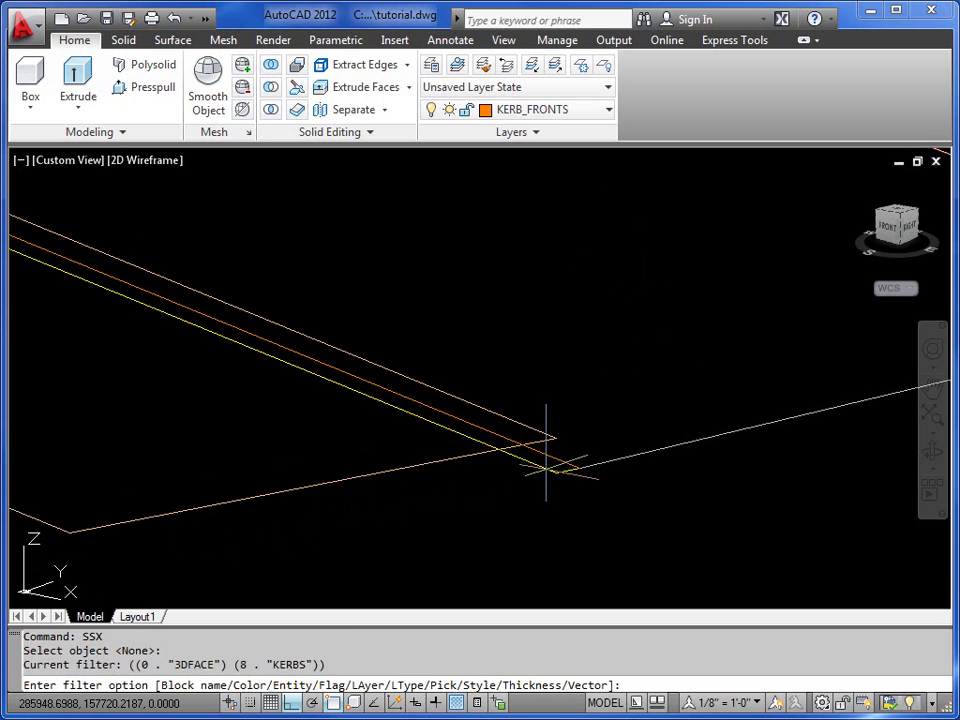
key("Return")
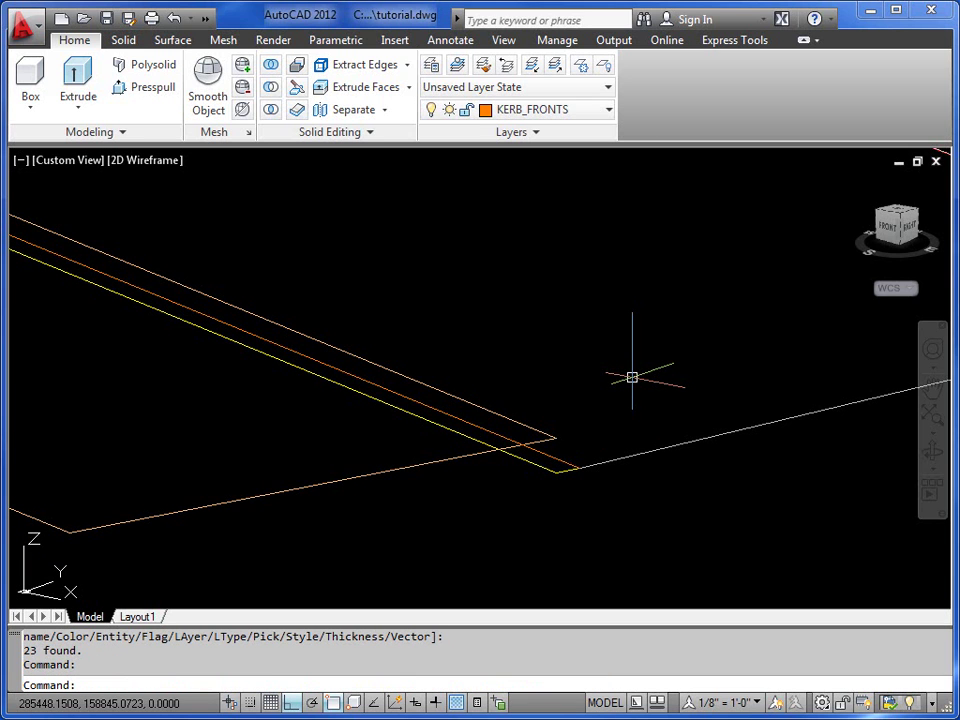
- Move the 23 objects up 125, snapping from the lower endpoint to the upper endpoint
type("M")
key("Return")
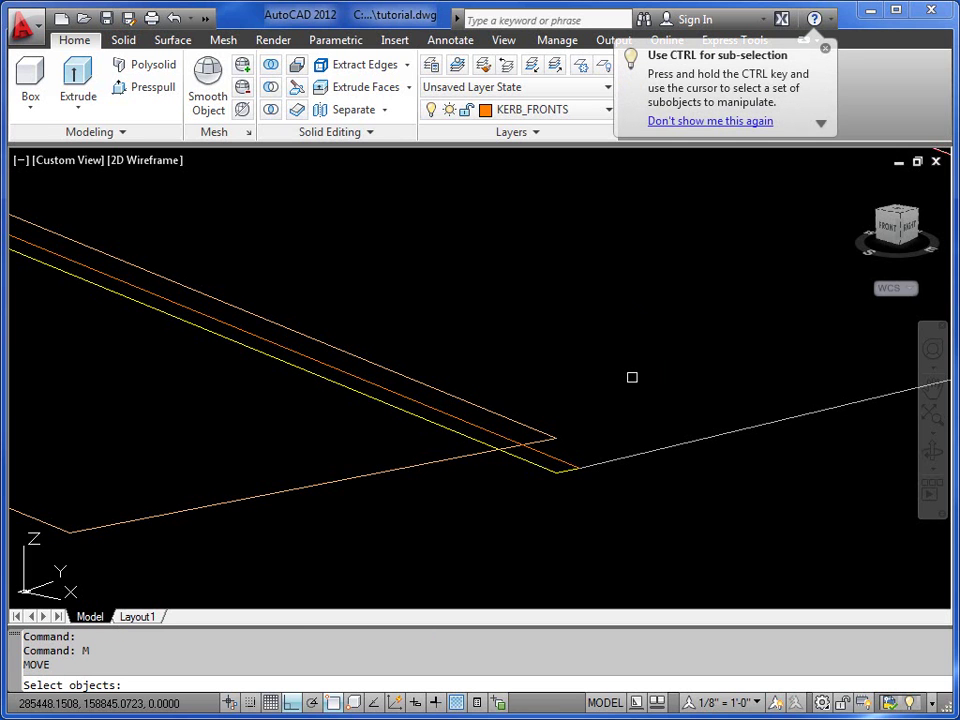
type("P")
key("Return")
key("Return")
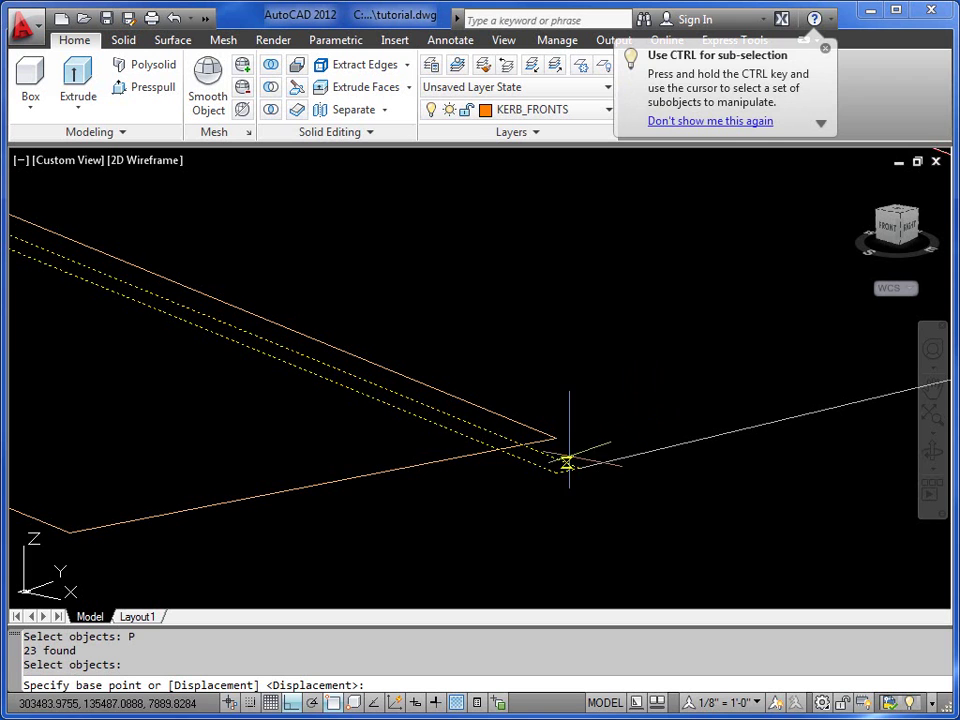
scroll(559, 471, "up", 1)
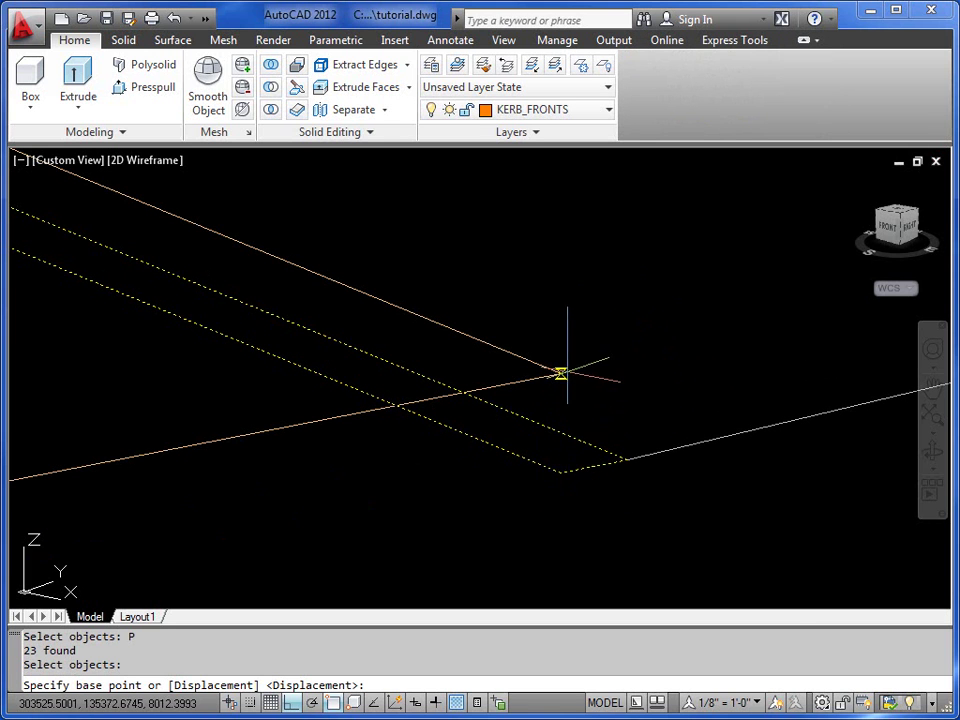
left_click(561, 472)
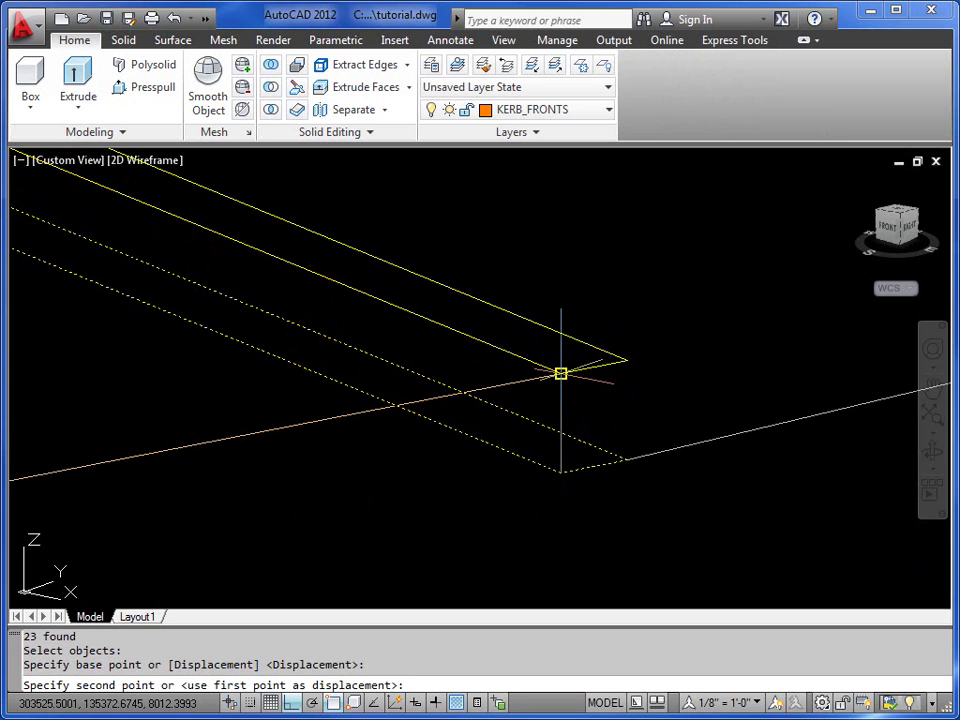
left_click(561, 373)
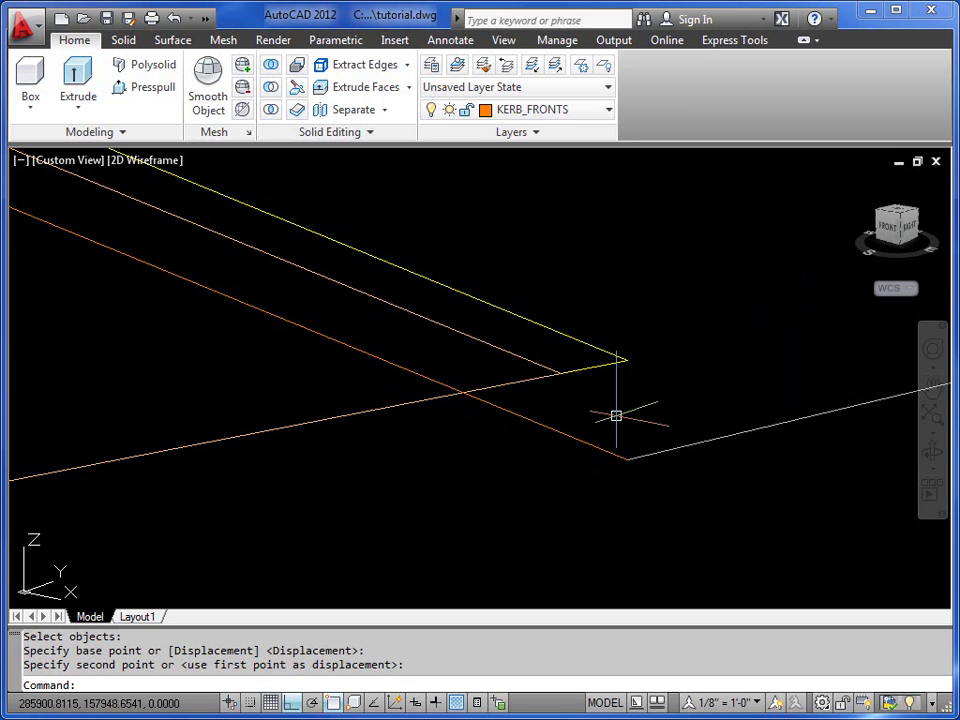
- Select all 23 orange KERB_FRONTS lines with SSX
type("SSX")
key("Return")
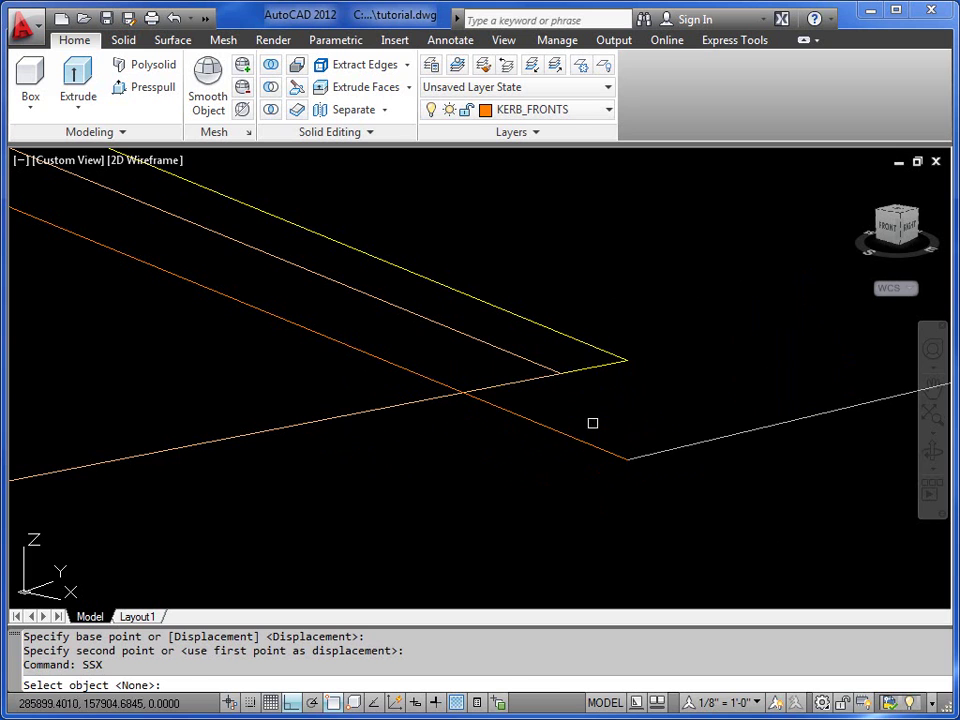
left_click(565, 437)
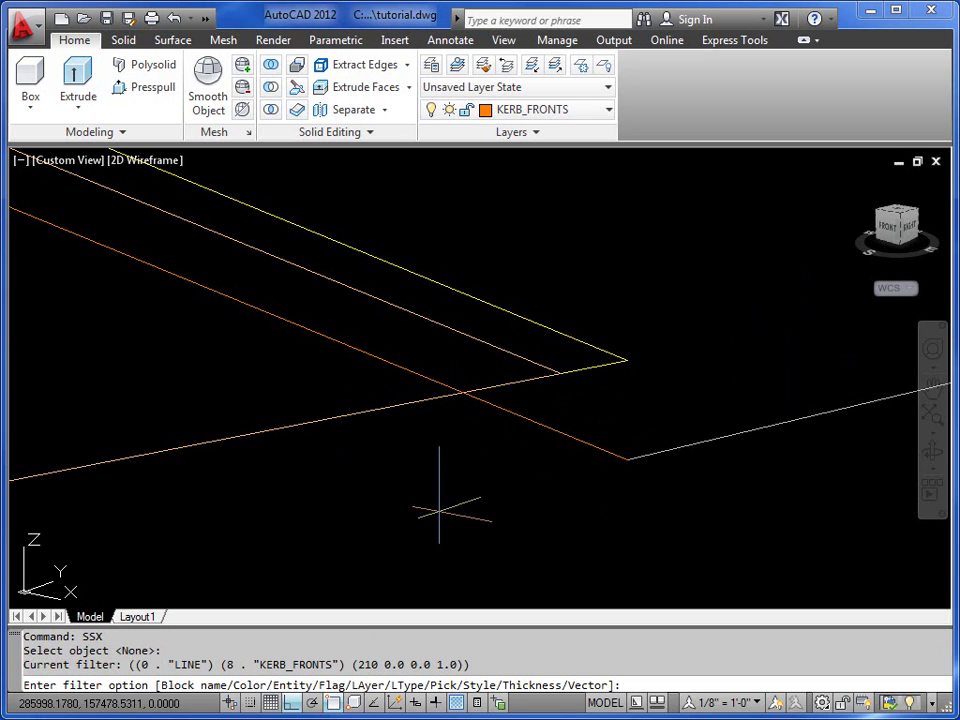
key("Return")
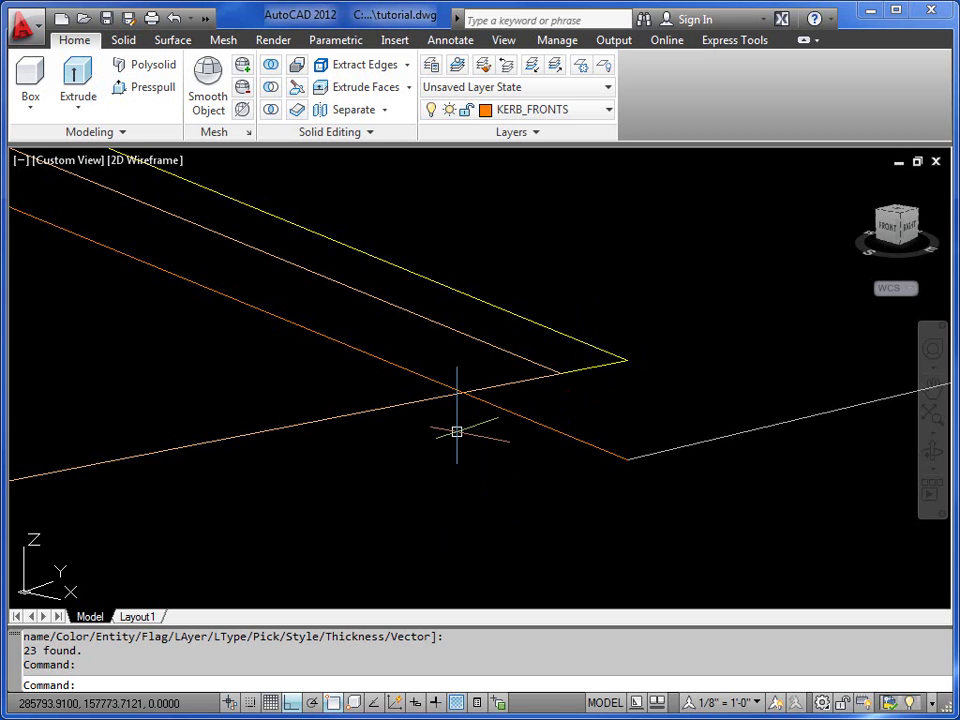
- Give the selected kerb front lines a thickness of 125 with CHANGE
type("CH")
key("Return")
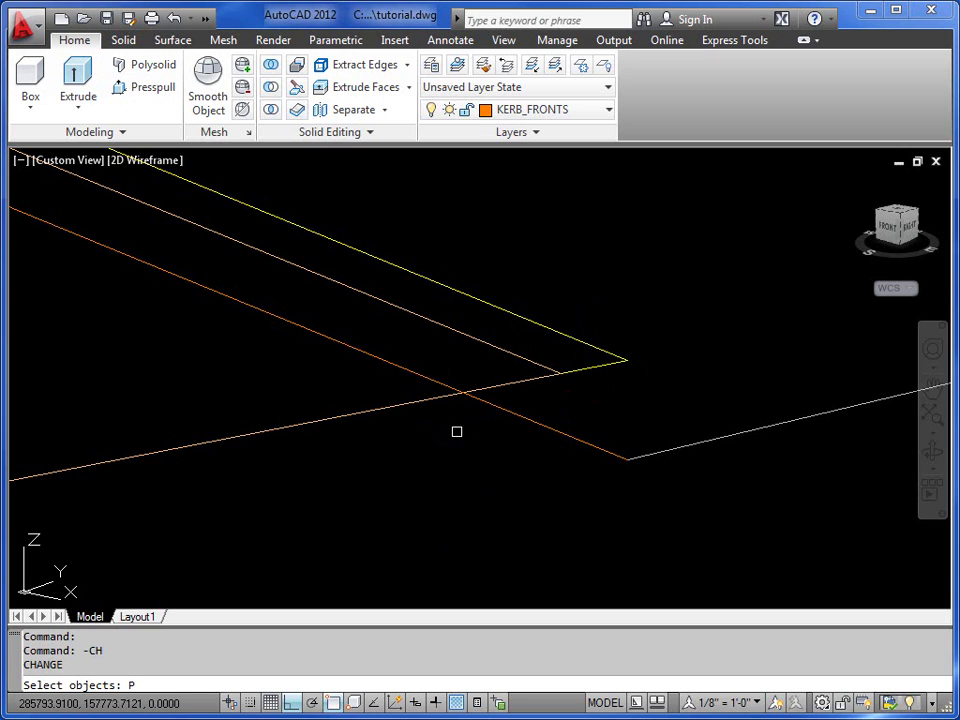
key("Return")
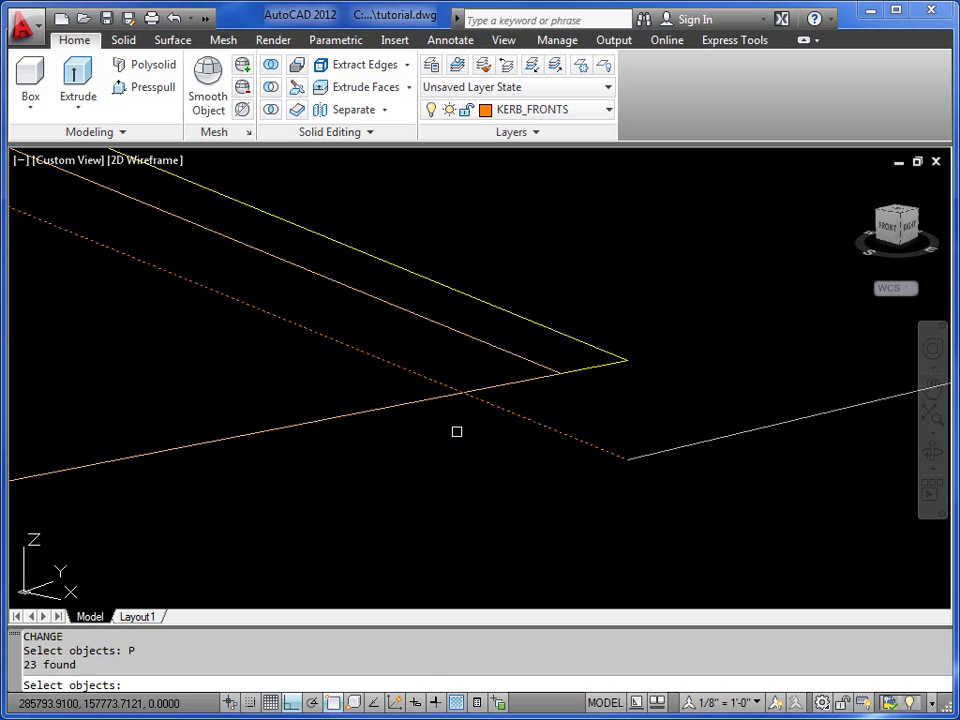
key("Return")
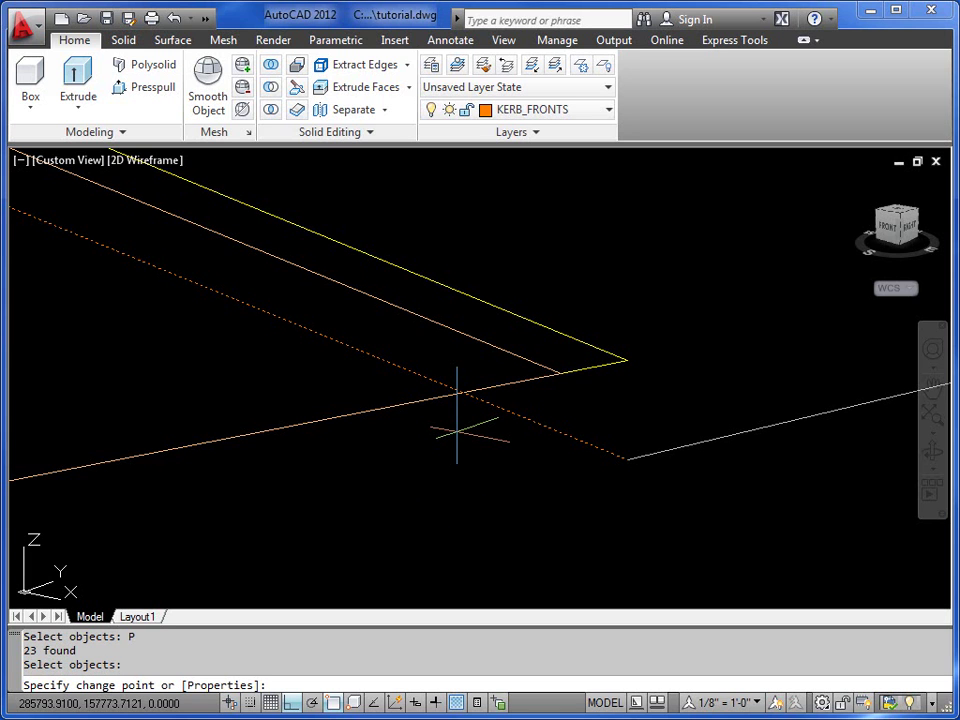
key("Return")
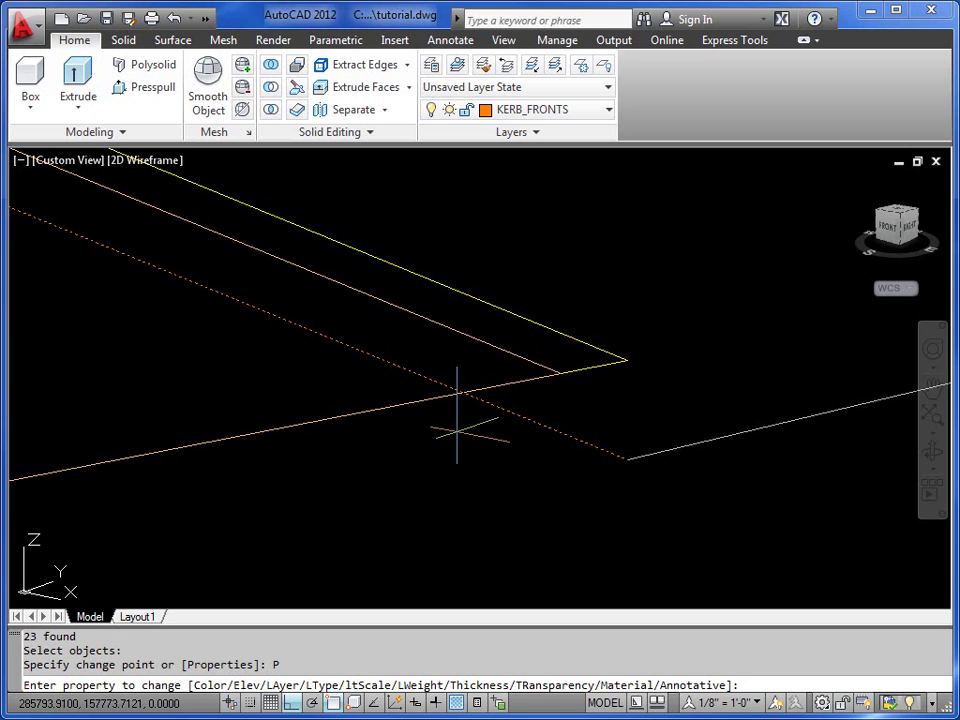
type("T")
key("Return")
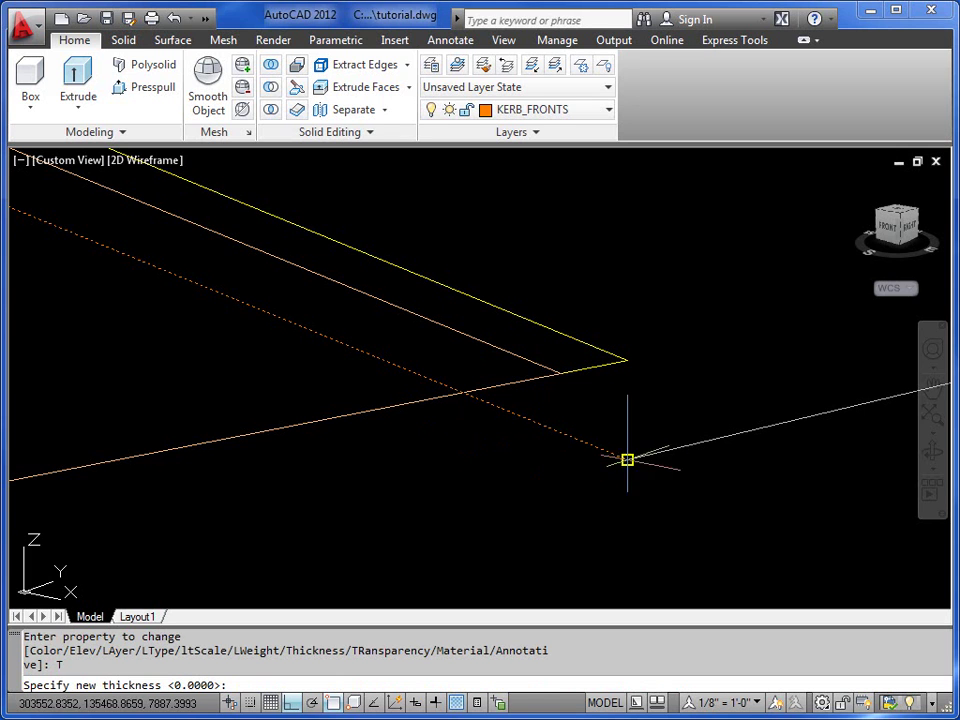
left_click(627, 360)
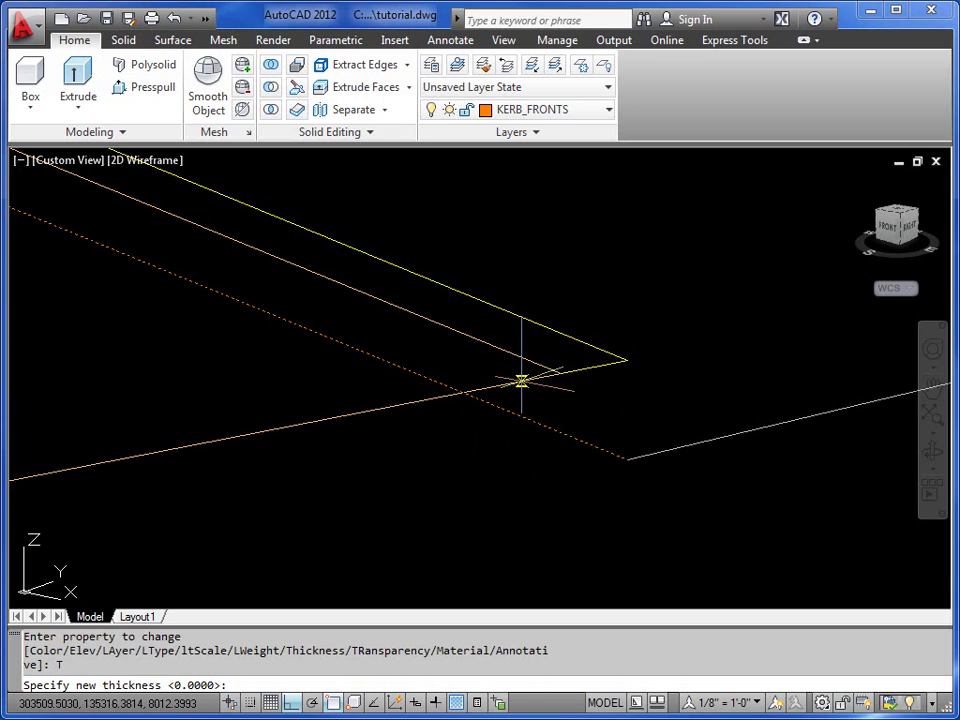
type("125")
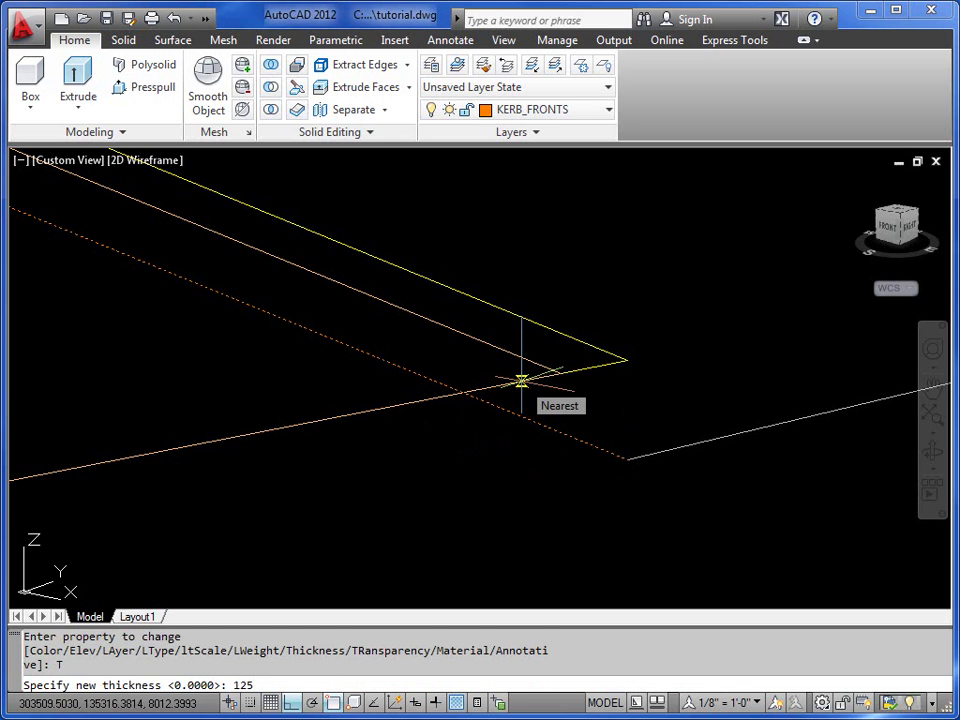
key("Return")
key("Return")
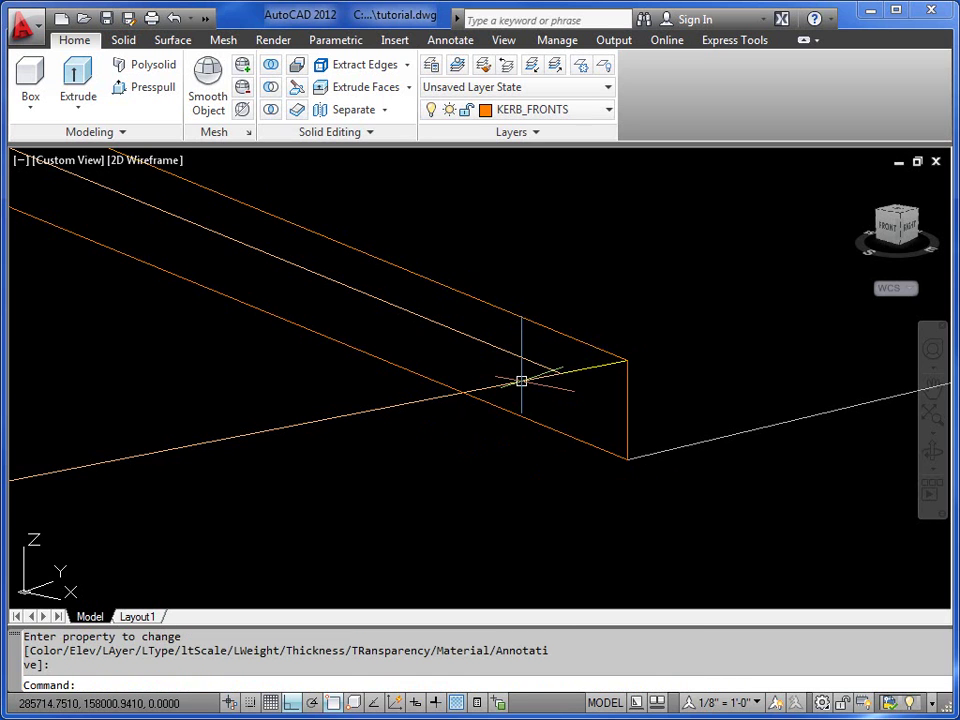
- Zoom out and pan to bring the whole curved kerb and slab into view
scroll(489, 381, "down", 5)
middle_click_drag(489, 381, 537, 363)
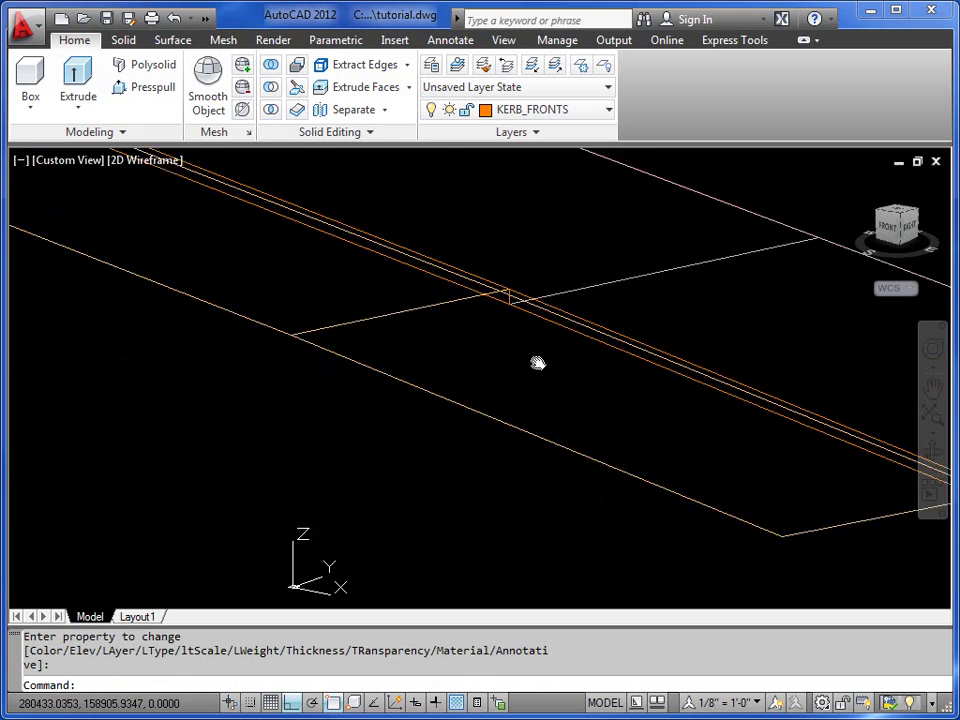
scroll(277, 353, "down", 3)
mouse_move(257, 330)
middle_mouse_down()
mouse_move(195, 330)
mouse_move(422, 330)
mouse_move(315, 336)
middle_mouse_up()
scroll(209, 370, "down", 2)
scroll(209, 370, "up", 5)
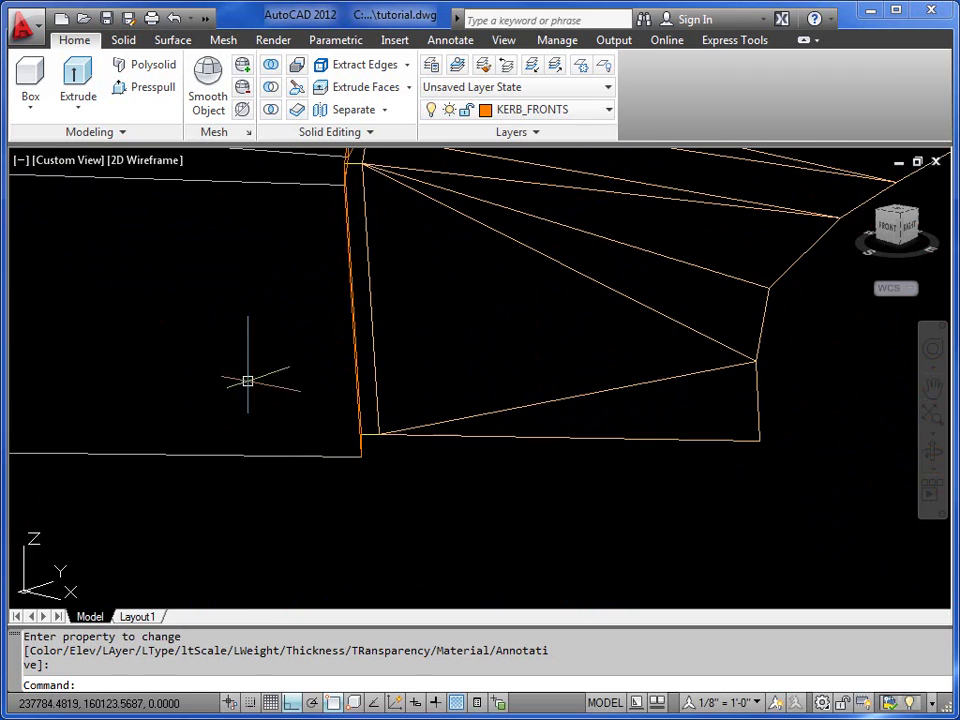
- Orbit the model until the curved kerb reads as a horizontal arc, then frame the corner
left_click(931, 453)
left_click_drag(471, 394, 368, 401)
left_click_drag(320, 328, 373, 349)
right_click(373, 351)
left_click(411, 363)
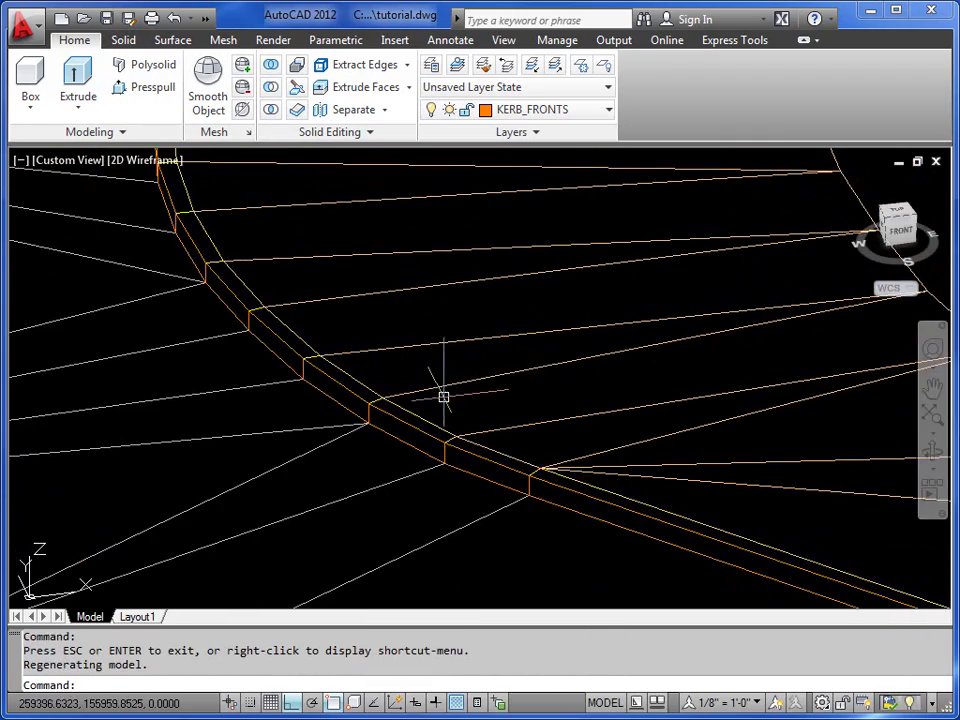
scroll(441, 396, "down", 4)
middle_click_drag(493, 396, 466, 423)
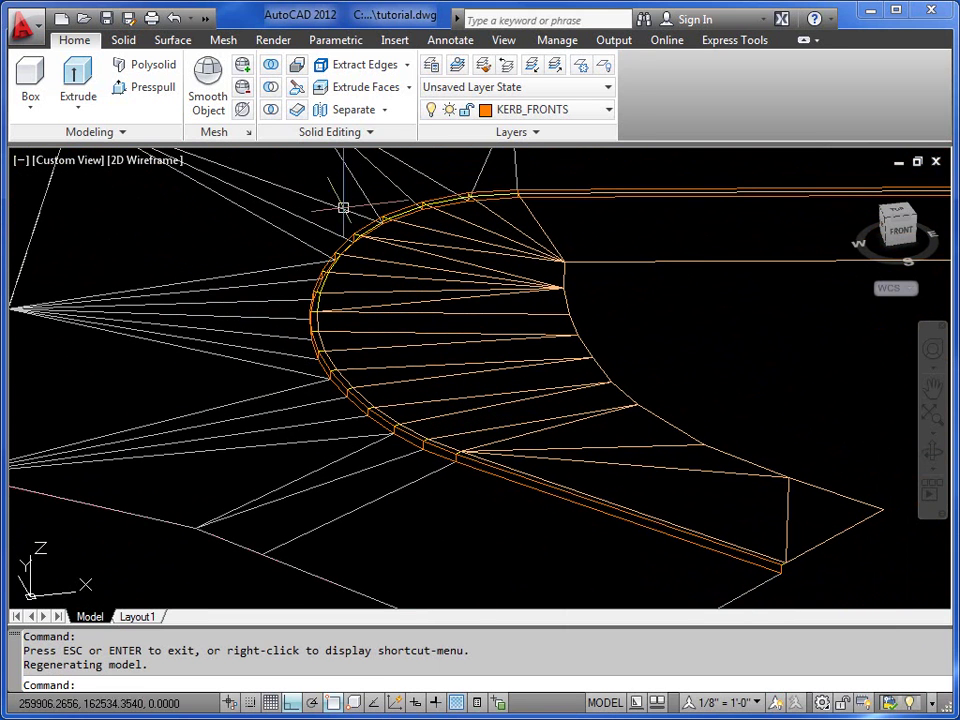
- Switch to Shaded, then orbit and pan to show the raised pavement and kerb fronts
left_click(148, 162)
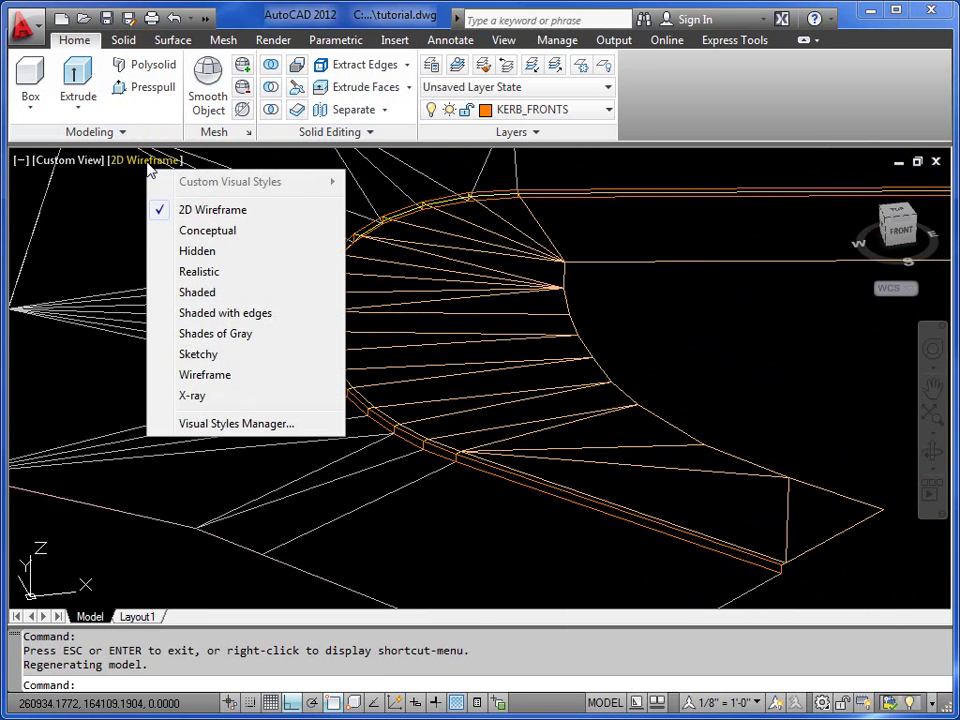
left_click(197, 293)
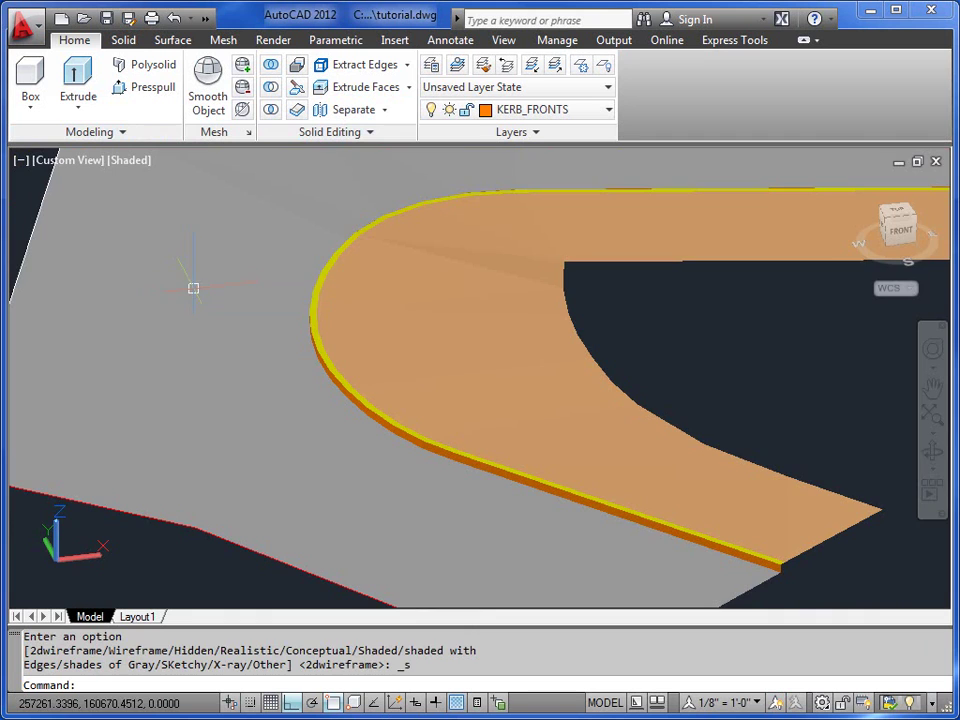
left_click(929, 455)
mouse_move(568, 429)
left_mouse_down()
mouse_move(677, 424)
mouse_move(461, 399)
left_mouse_up()
right_click(469, 406)
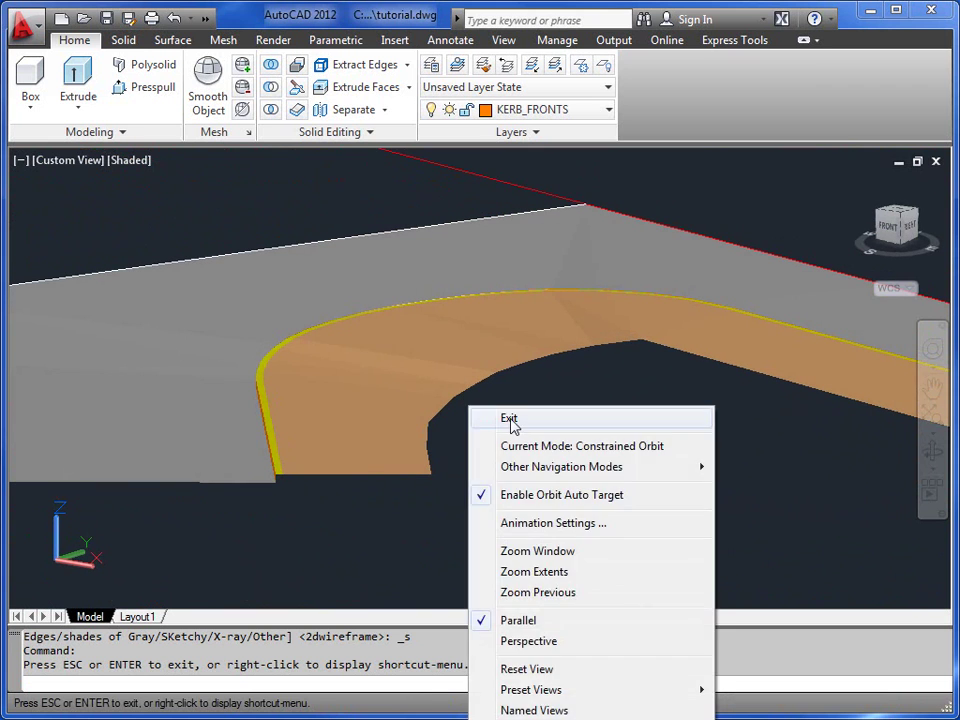
left_click(509, 419)
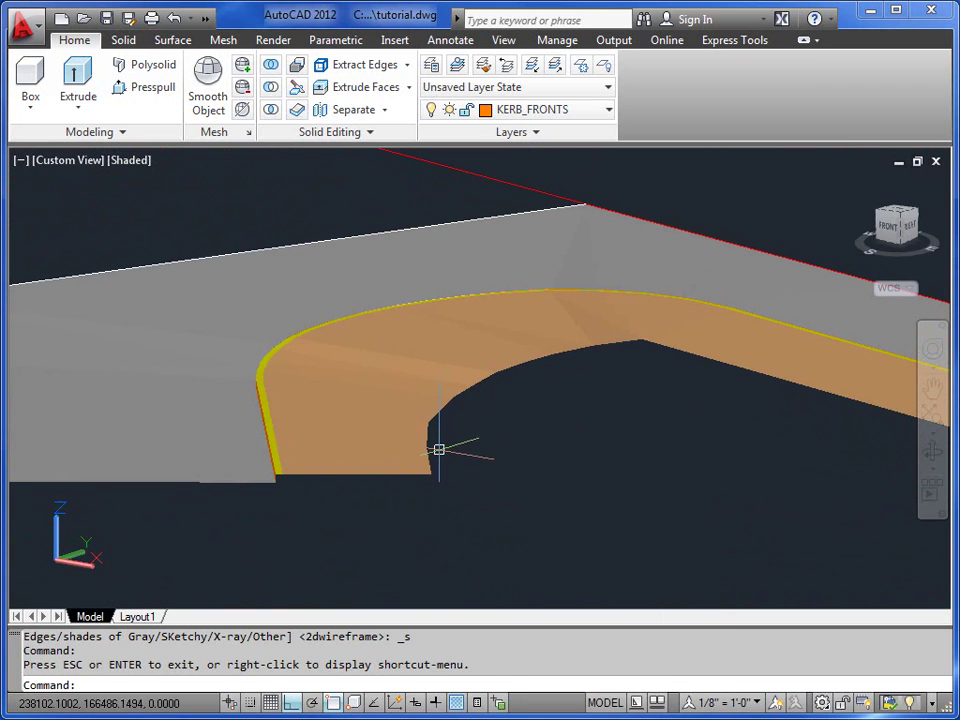
scroll(536, 482, "down", 2)
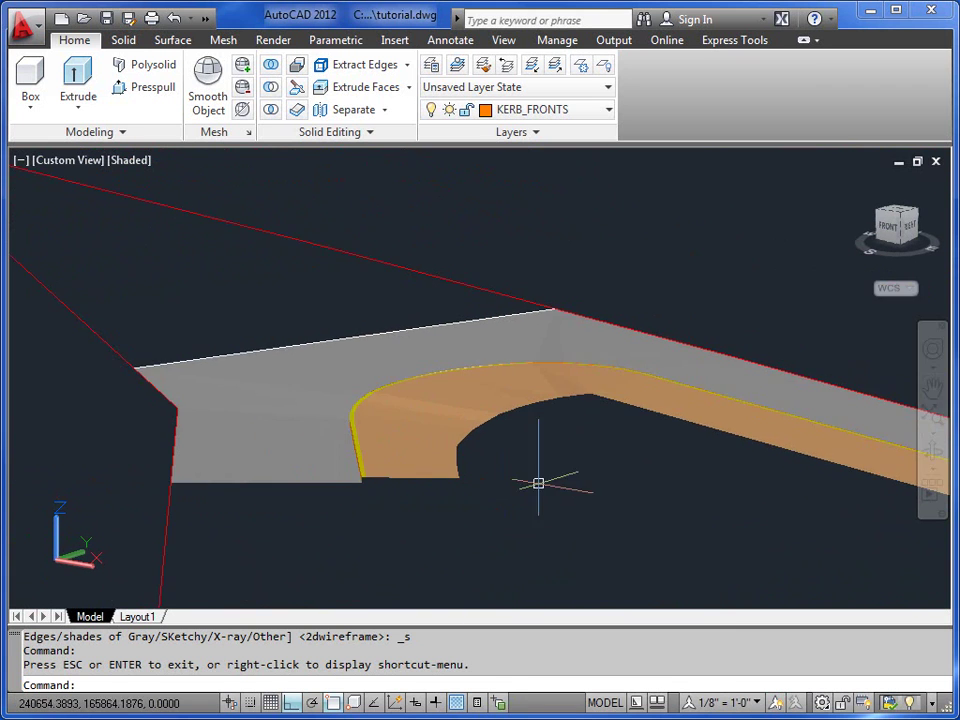
middle_click_drag(536, 482, 399, 455)
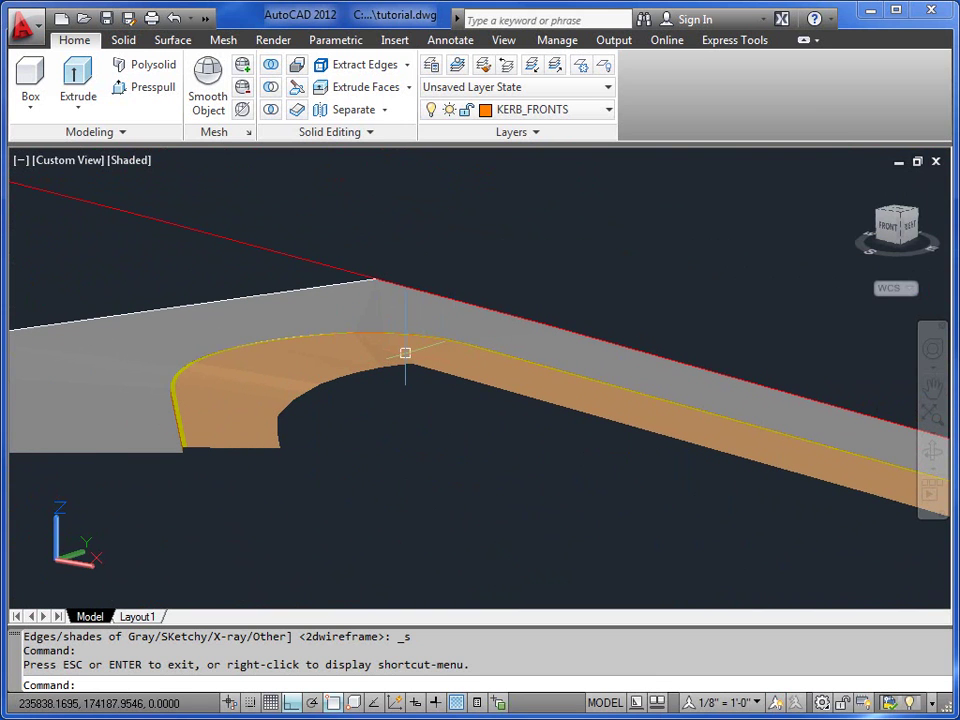
mouse_move(405, 353)
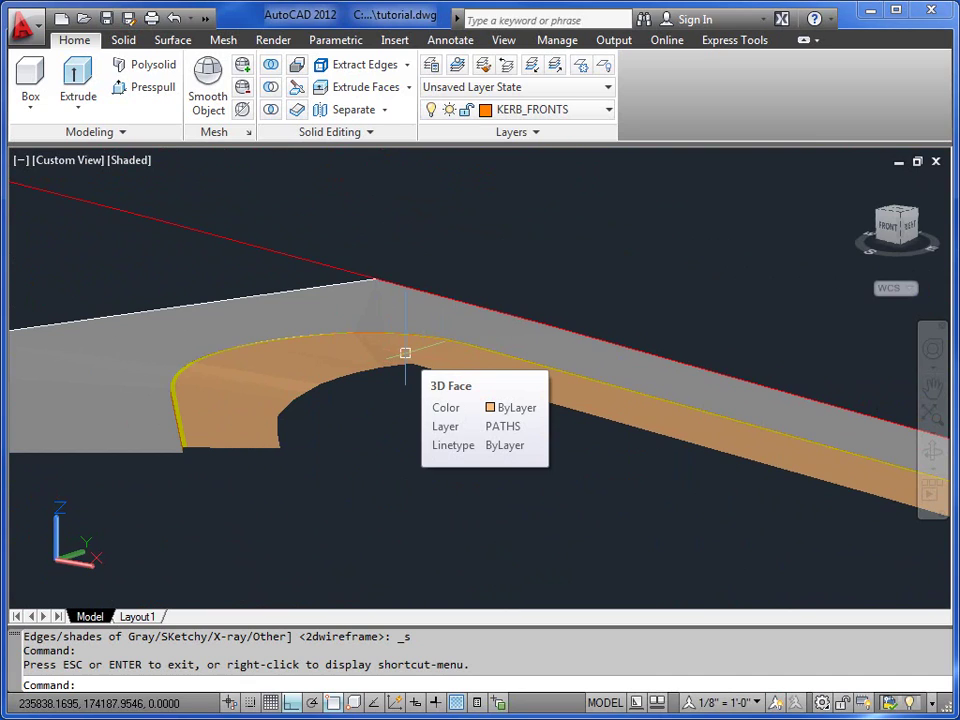